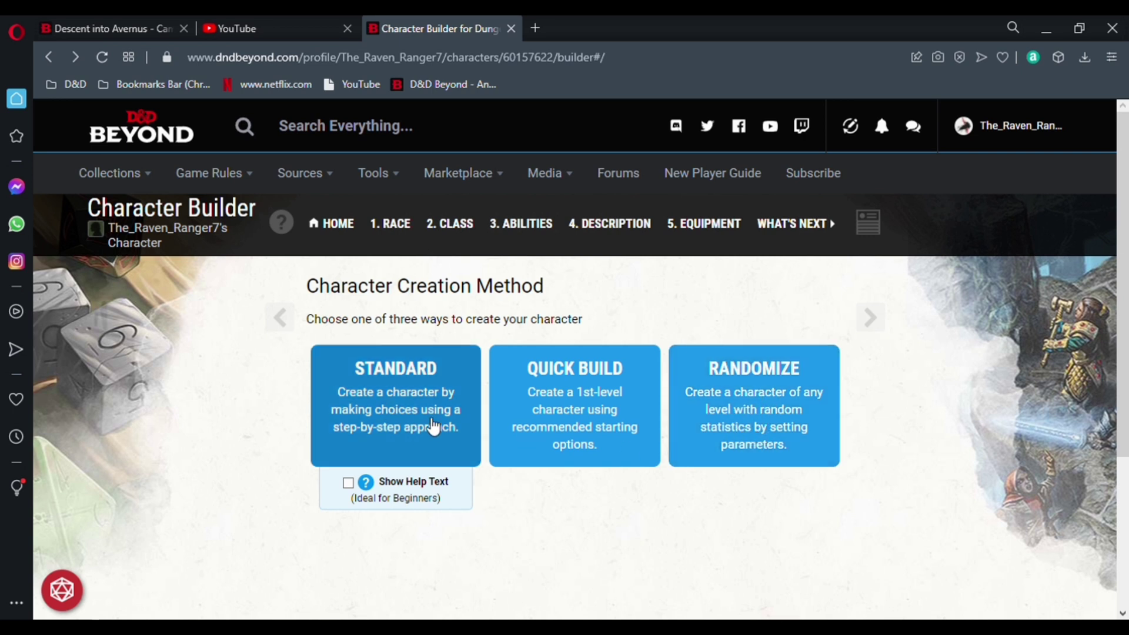
Step: Start a character with the Standard creation method and turn off the Eberron and Magic: The Gathering content sources
left_click(408, 395)
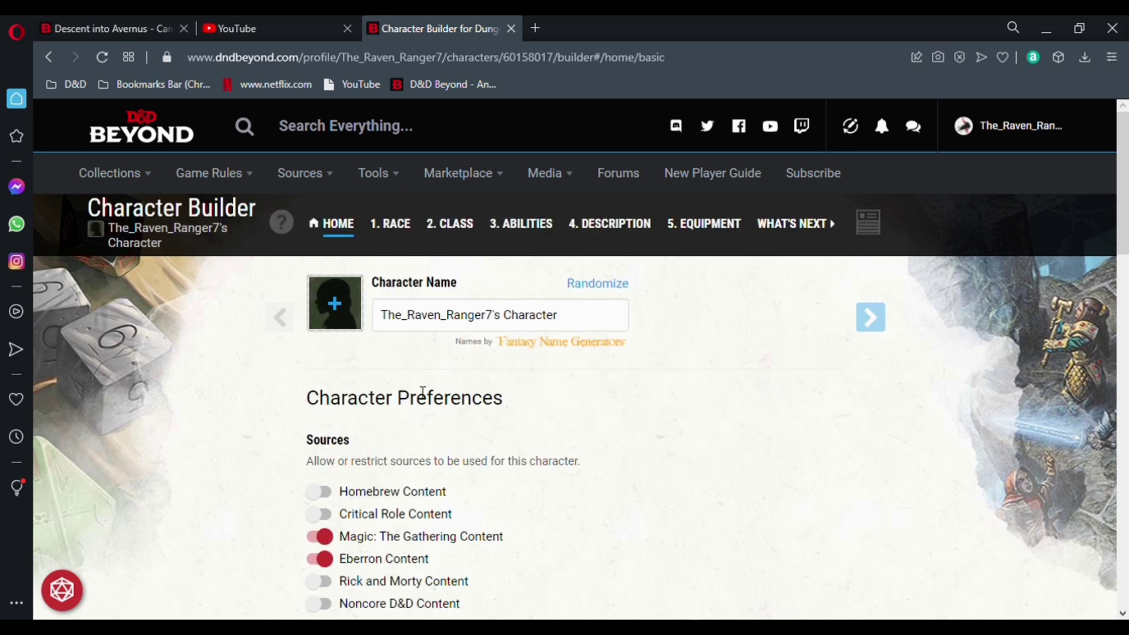
scroll(636, 397, "down", 2)
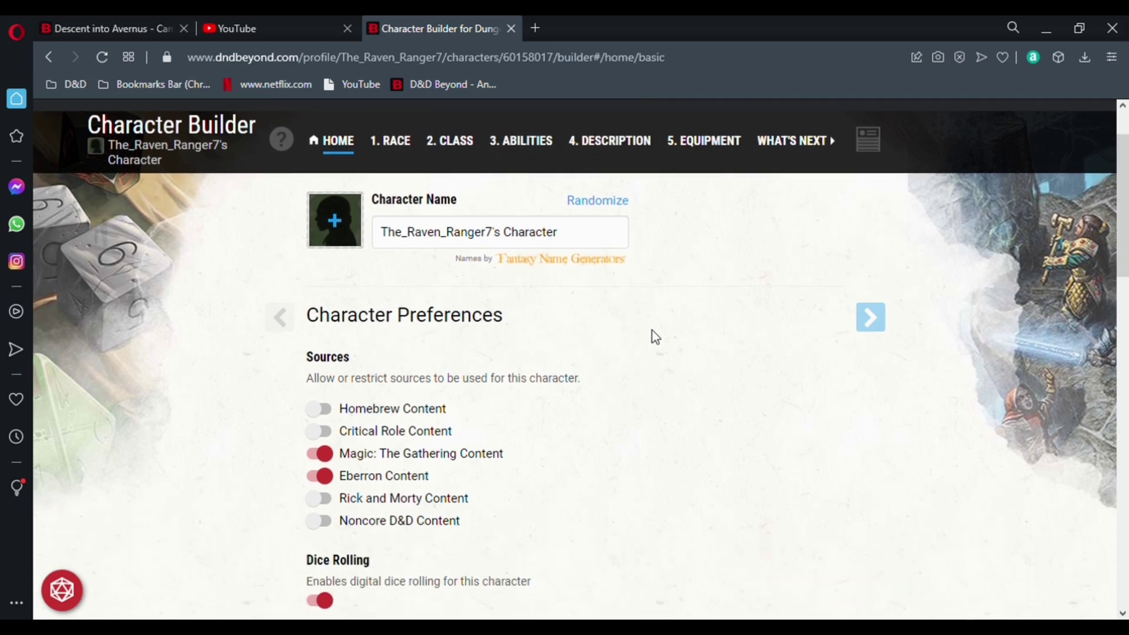
scroll(650, 333, "down", 3)
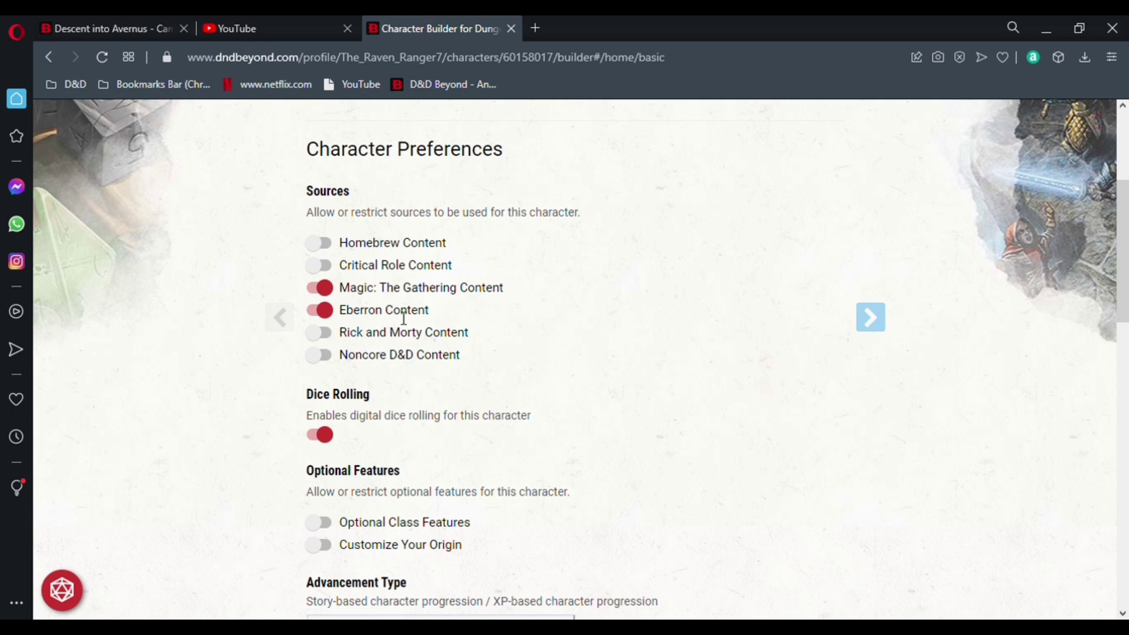
left_click(319, 318)
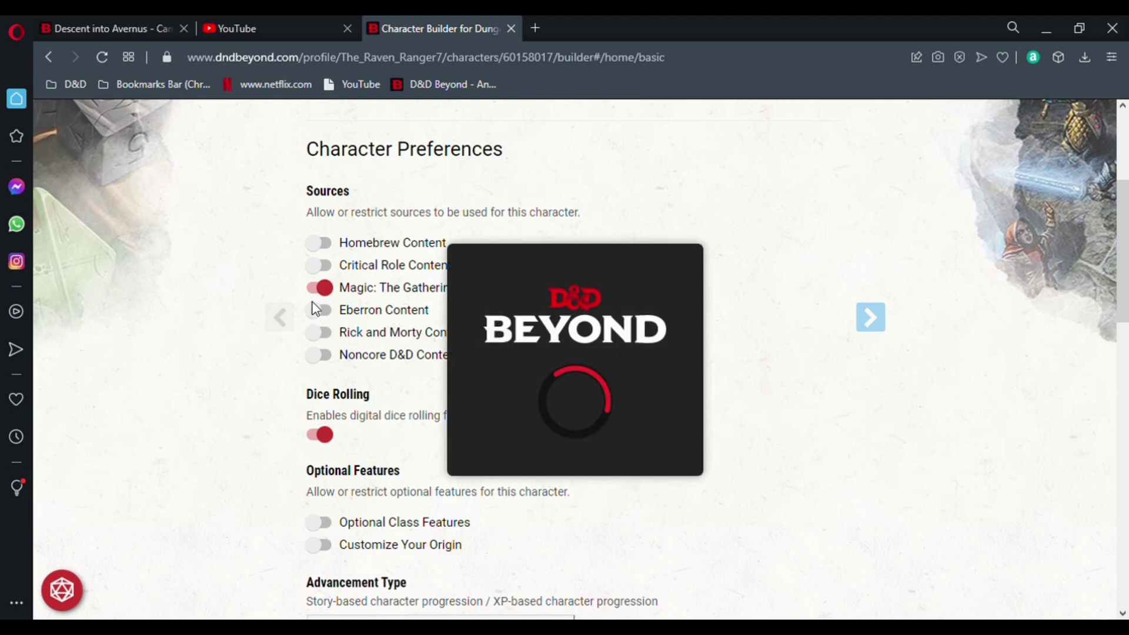
left_click(318, 289)
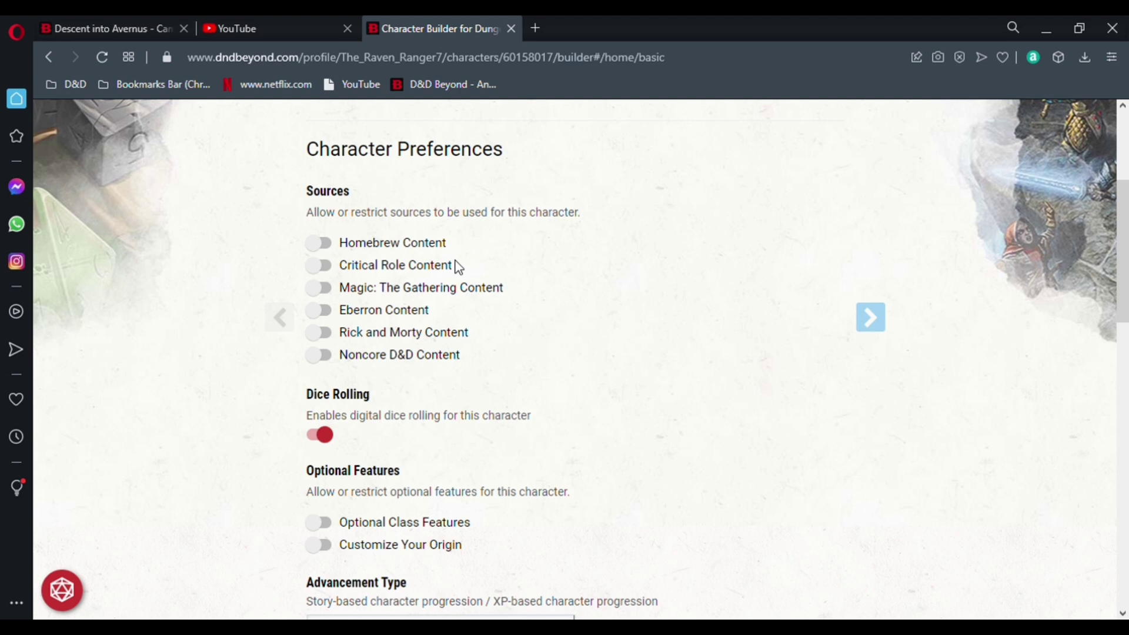
Step: Review the character preferences for dice rolling, optional features, advancement type and hit point type
scroll(384, 395, "down", 1)
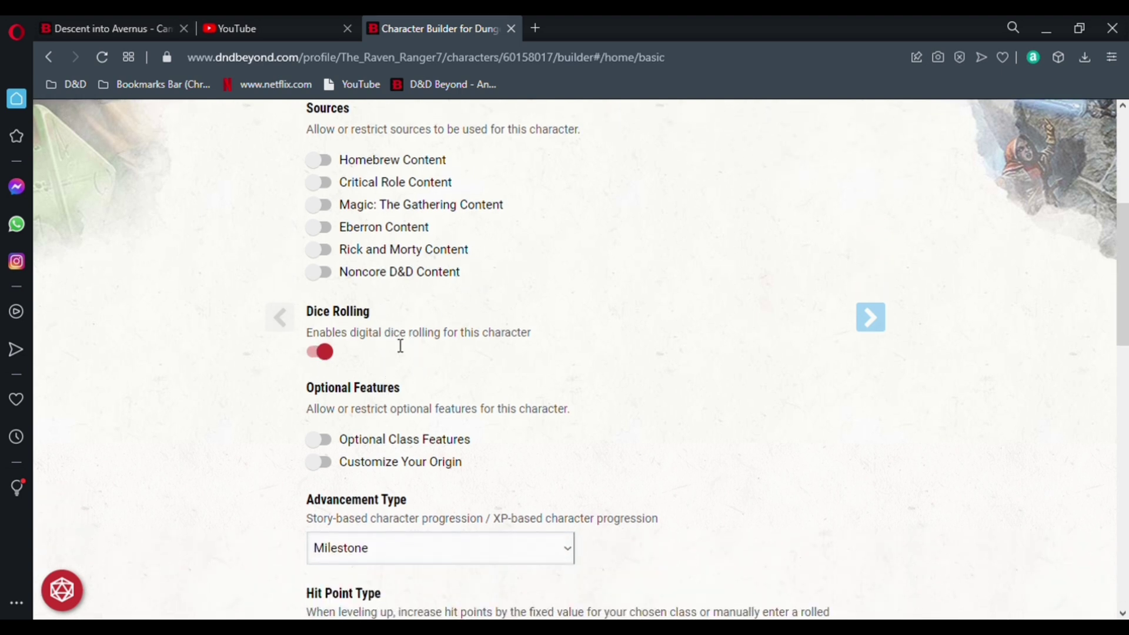
scroll(391, 348, "down", 2)
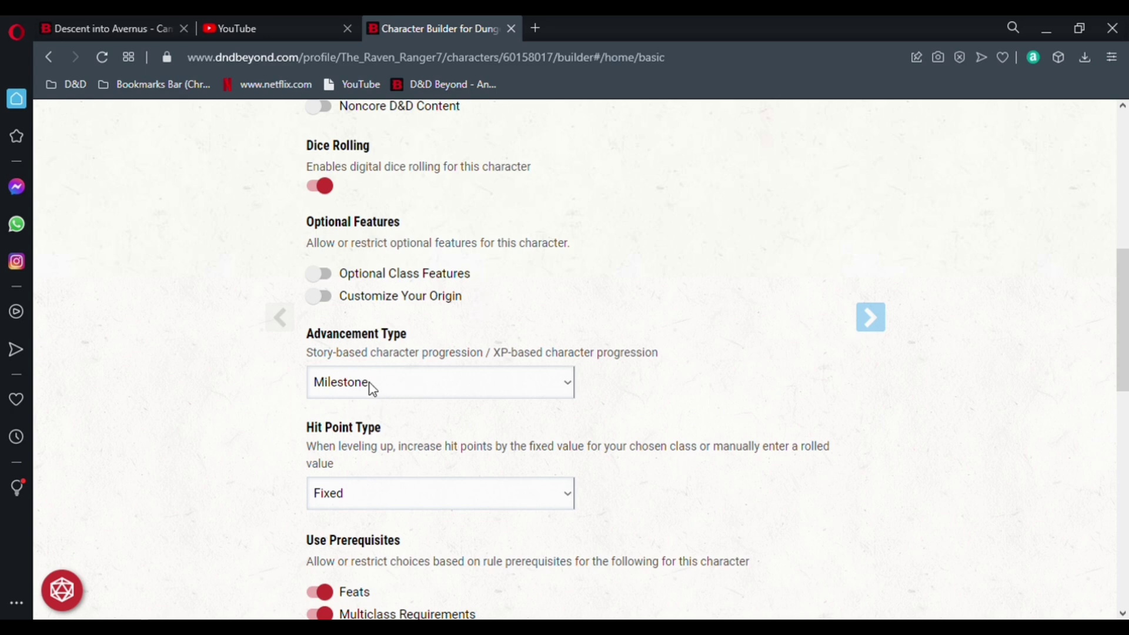
scroll(415, 357, "down", 3)
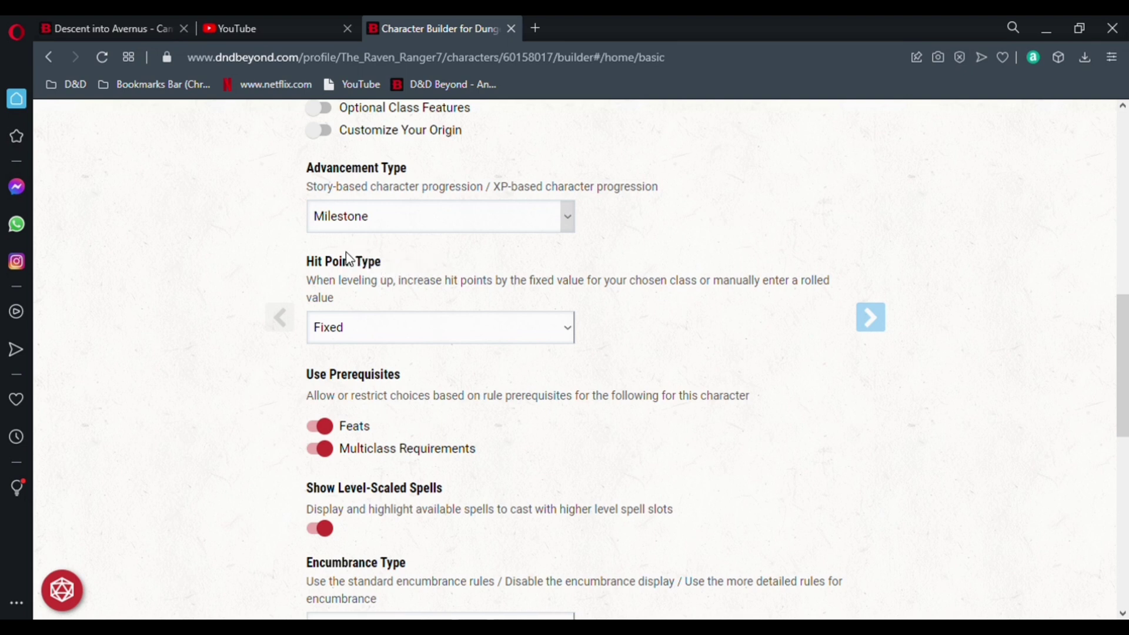
scroll(411, 300, "up", 1)
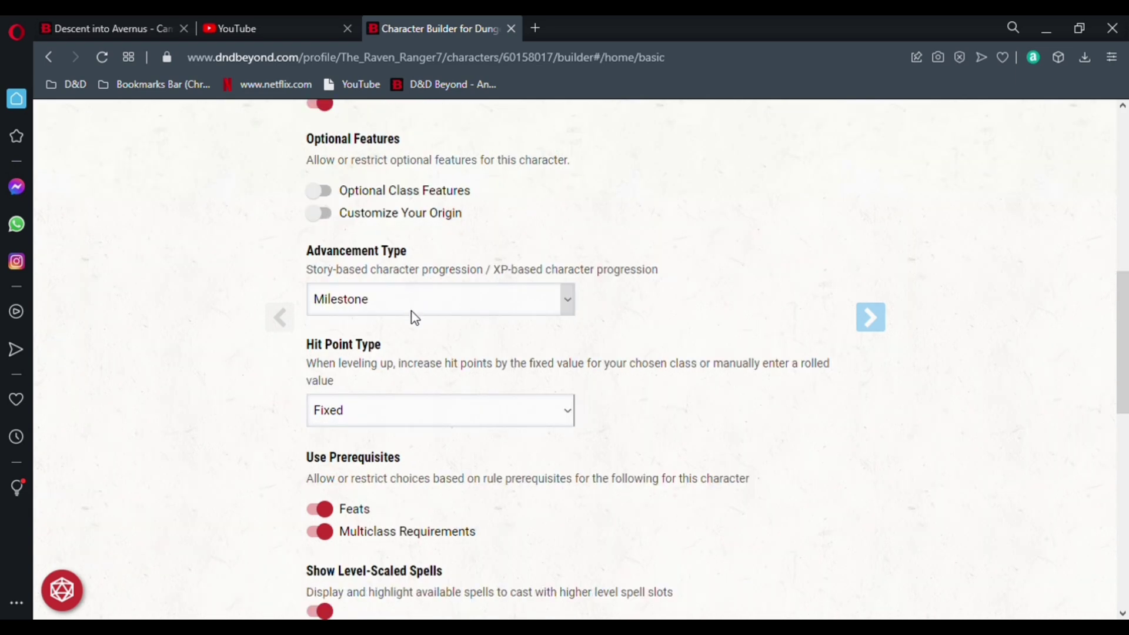
scroll(382, 305, "down", 1)
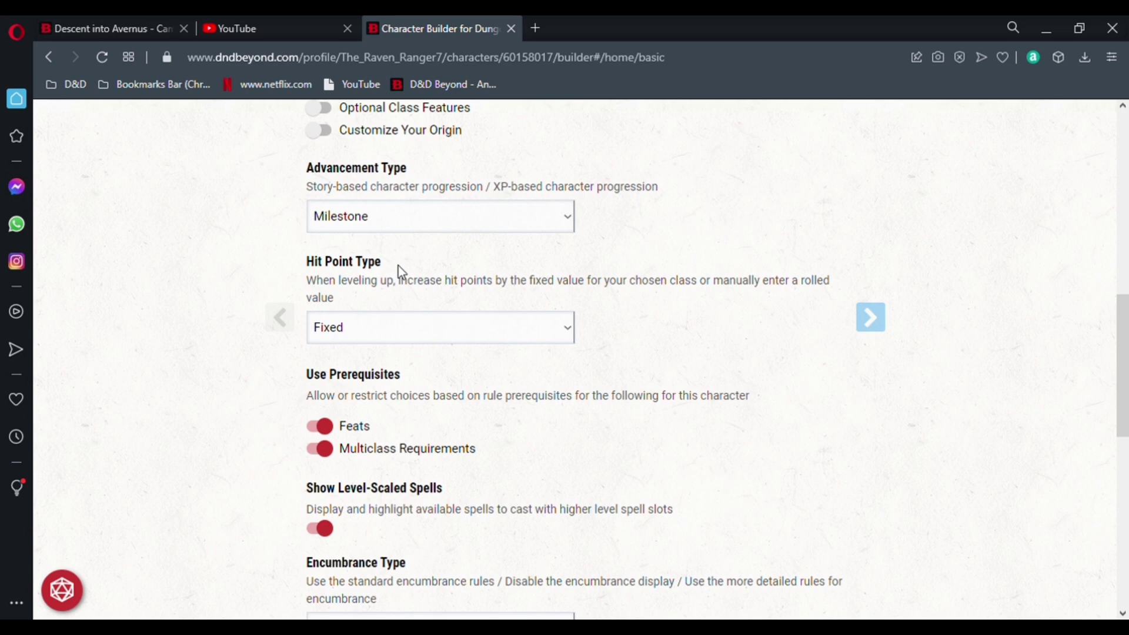
scroll(397, 265, "down", 1)
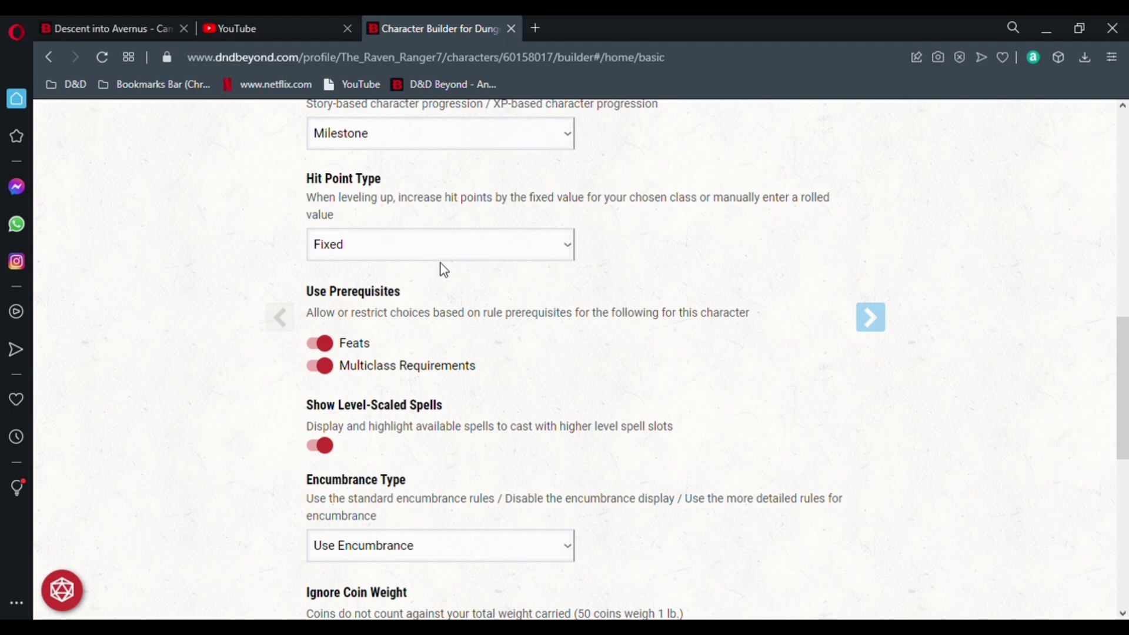
scroll(373, 265, "down", 1)
scroll(360, 214, "up", 2)
scroll(441, 396, "down", 2)
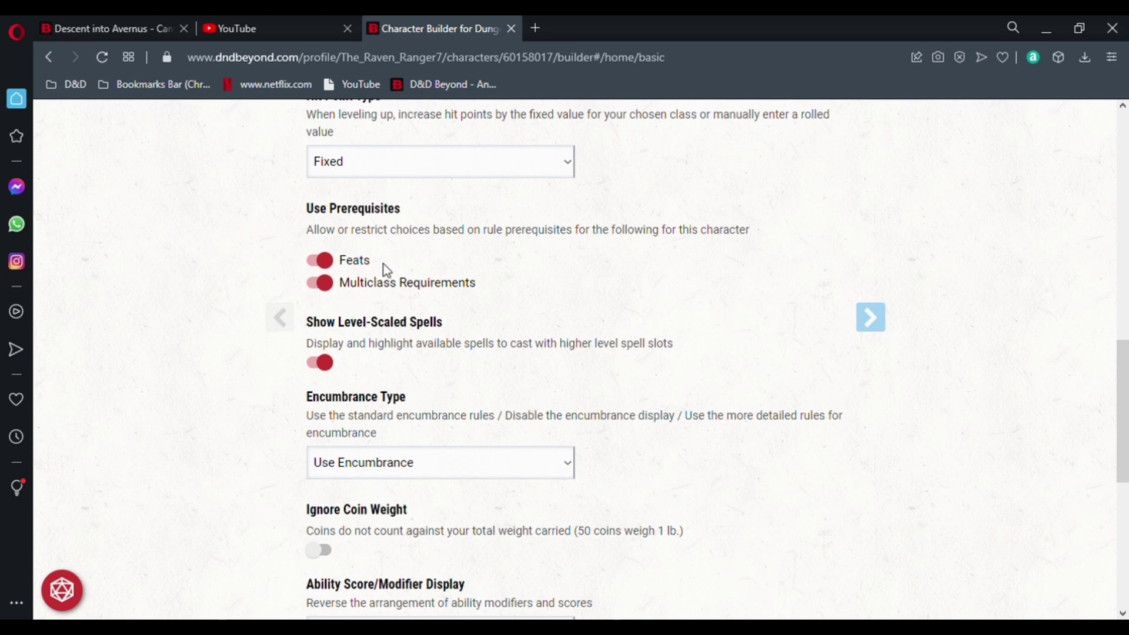
Step: Turn off the Feats and Multiclass Requirements prerequisites and the display of level-scaled spells
left_click(320, 261)
left_click(312, 289)
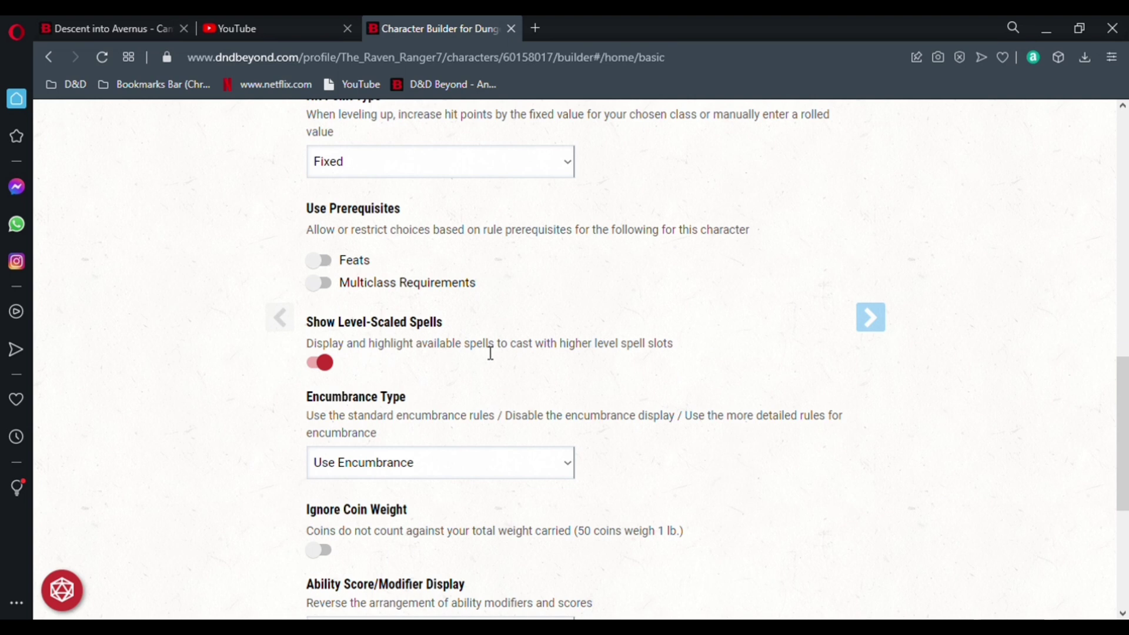
left_click(322, 364)
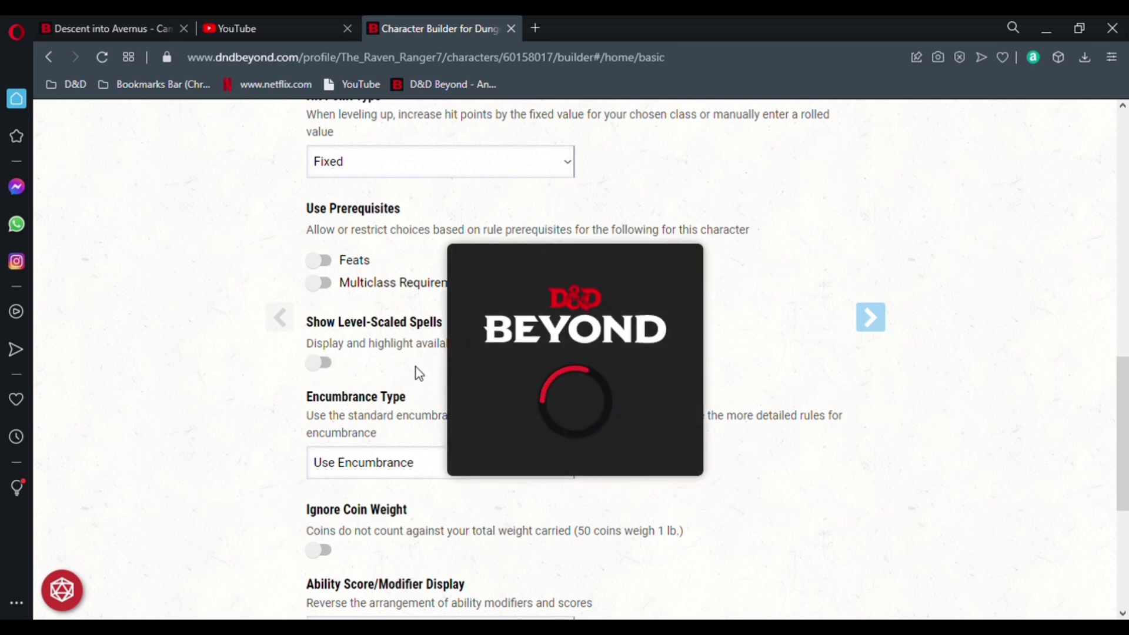
Step: Set the encumbrance type to No Encumbrance and look over the remaining preferences
scroll(396, 361, "down", 1)
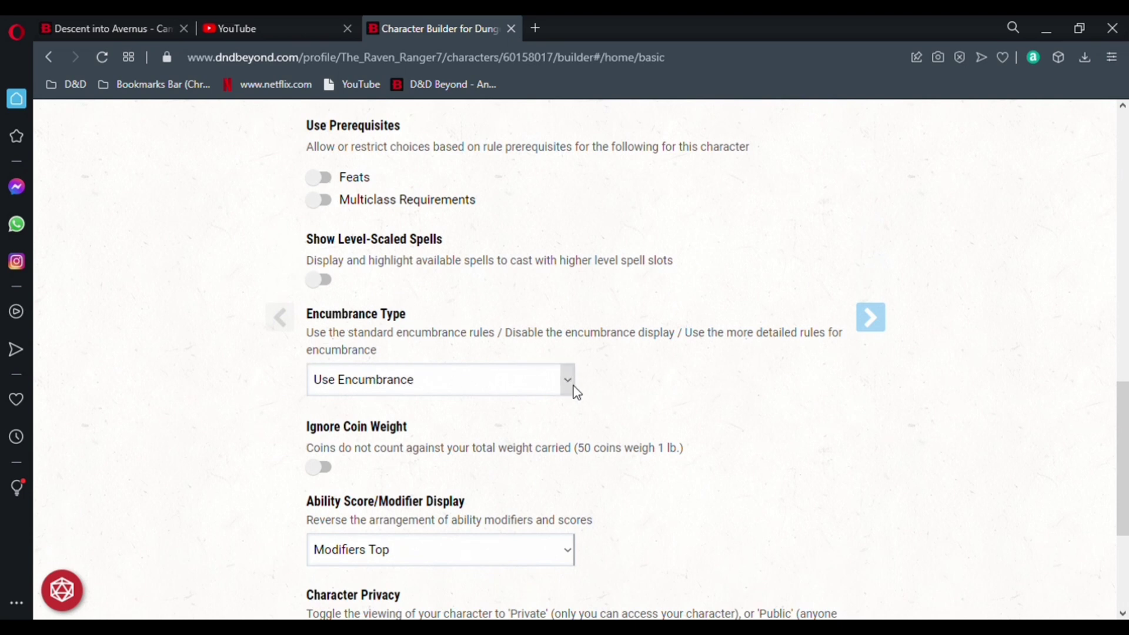
left_click(402, 414)
scroll(403, 381, "down", 1)
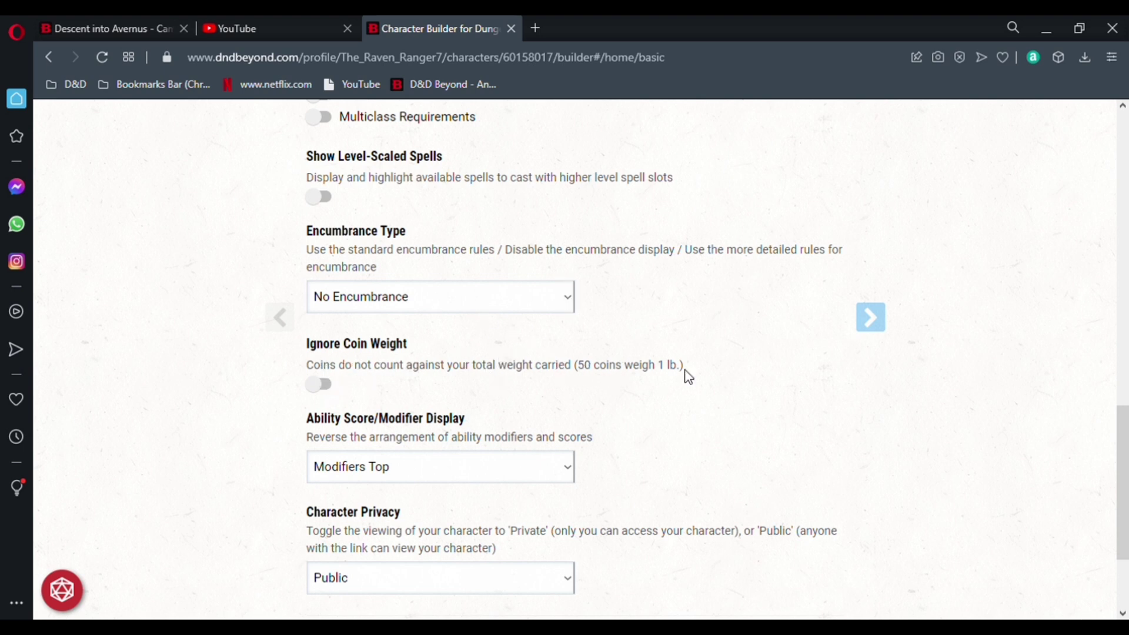
scroll(349, 385, "down", 1)
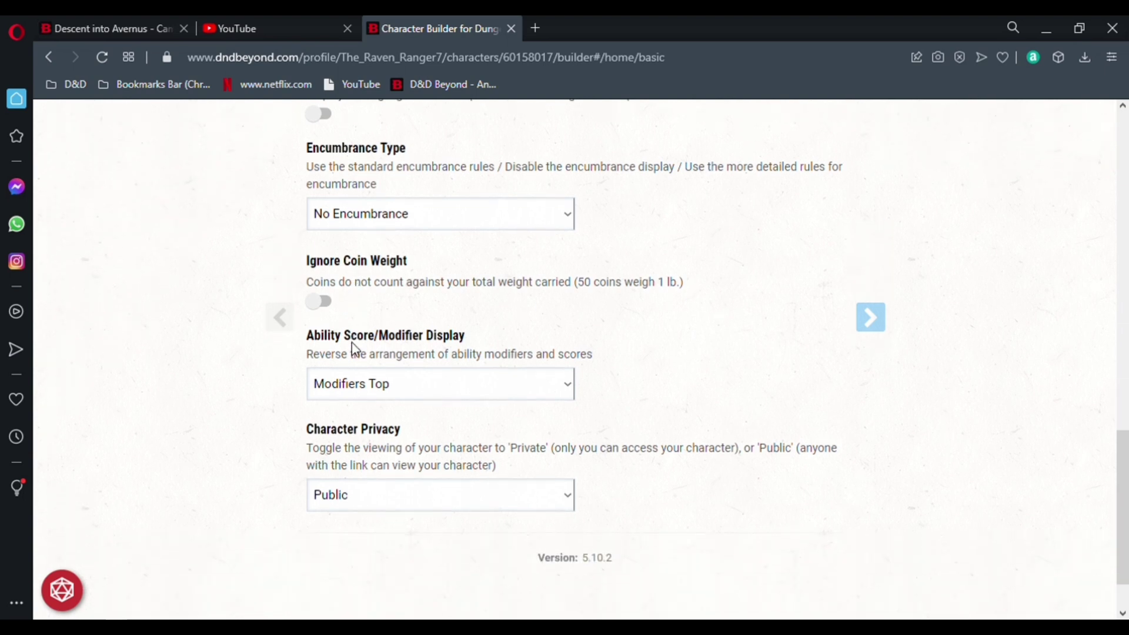
scroll(329, 344, "down", 1)
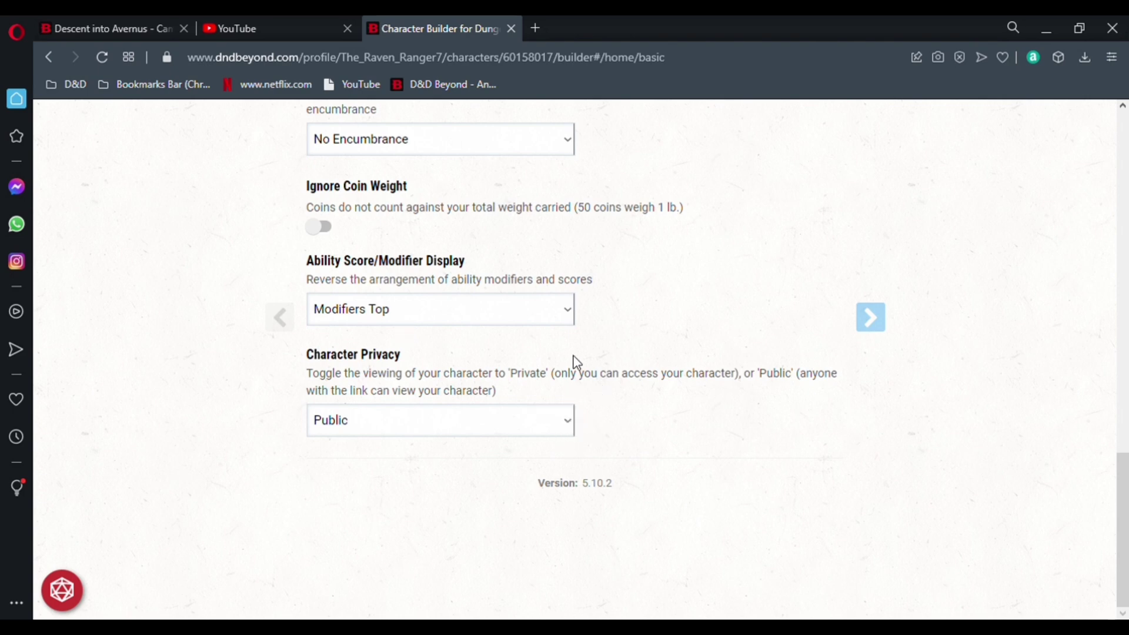
scroll(574, 360, "up", 15)
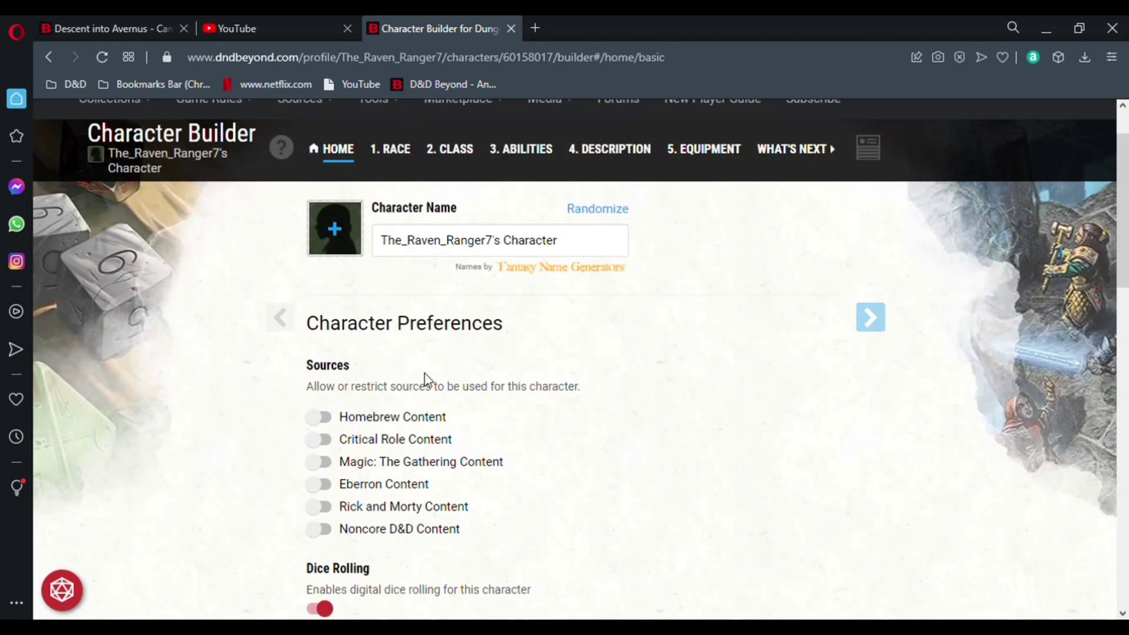
Step: Go to the race selection and open the details of the Wood Elf subrace of Elf
left_click(411, 154)
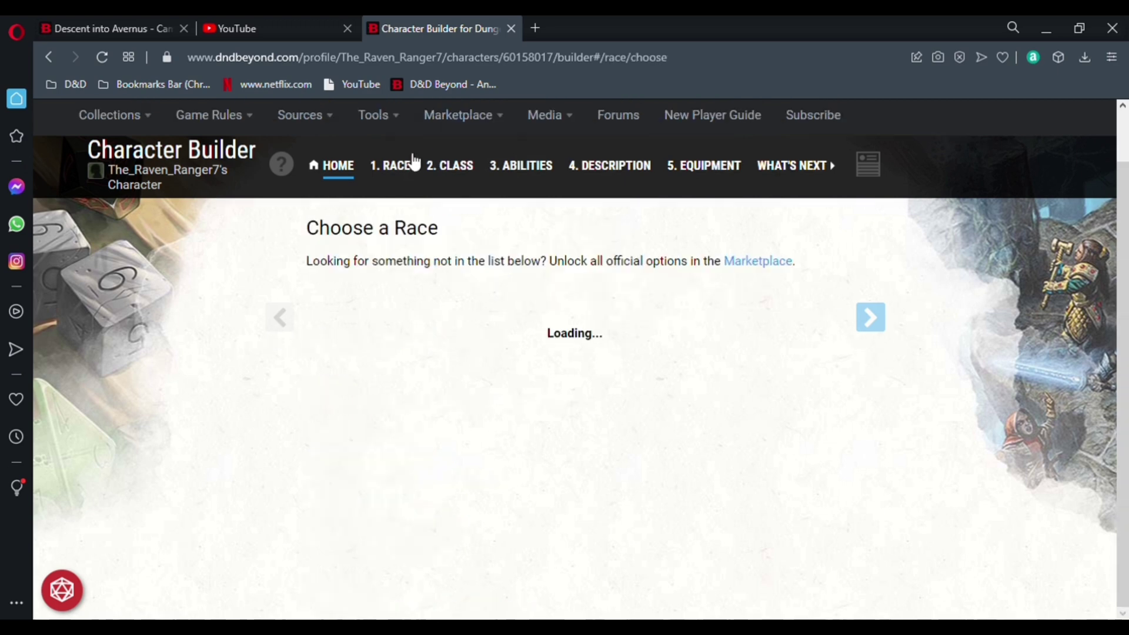
scroll(517, 395, "down", 20)
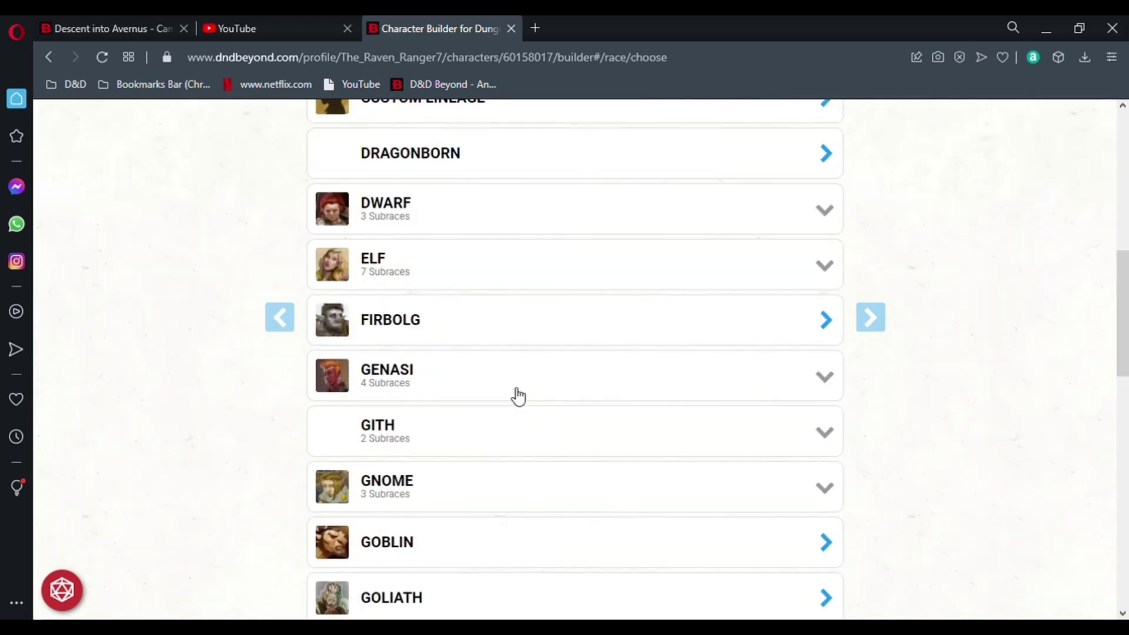
scroll(511, 403, "up", 10)
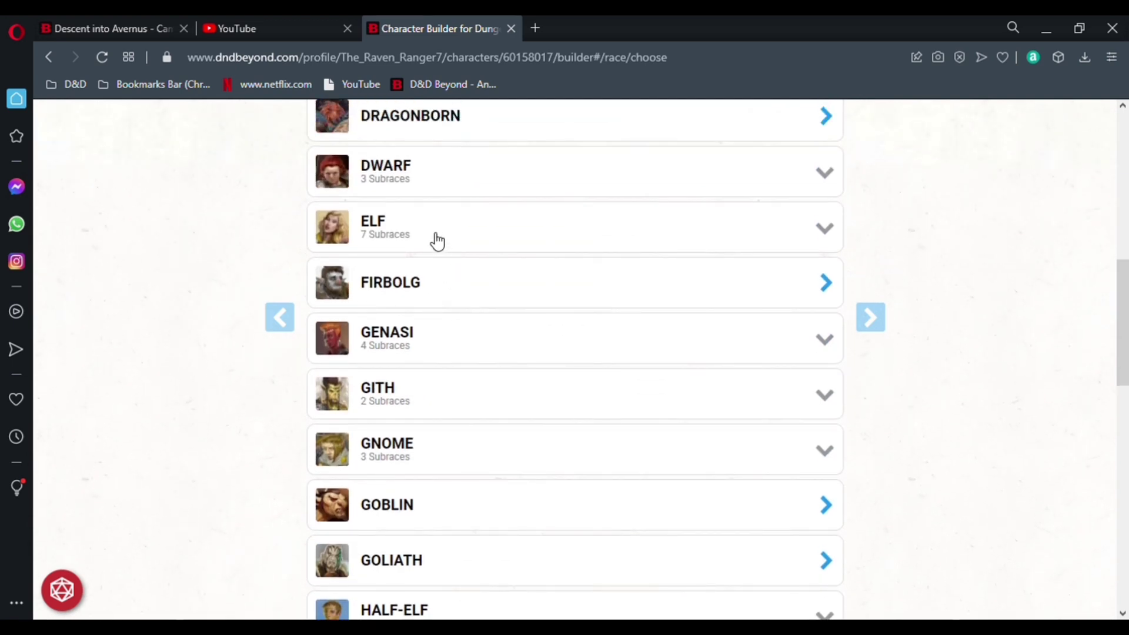
left_click(433, 238)
scroll(493, 451, "down", 2)
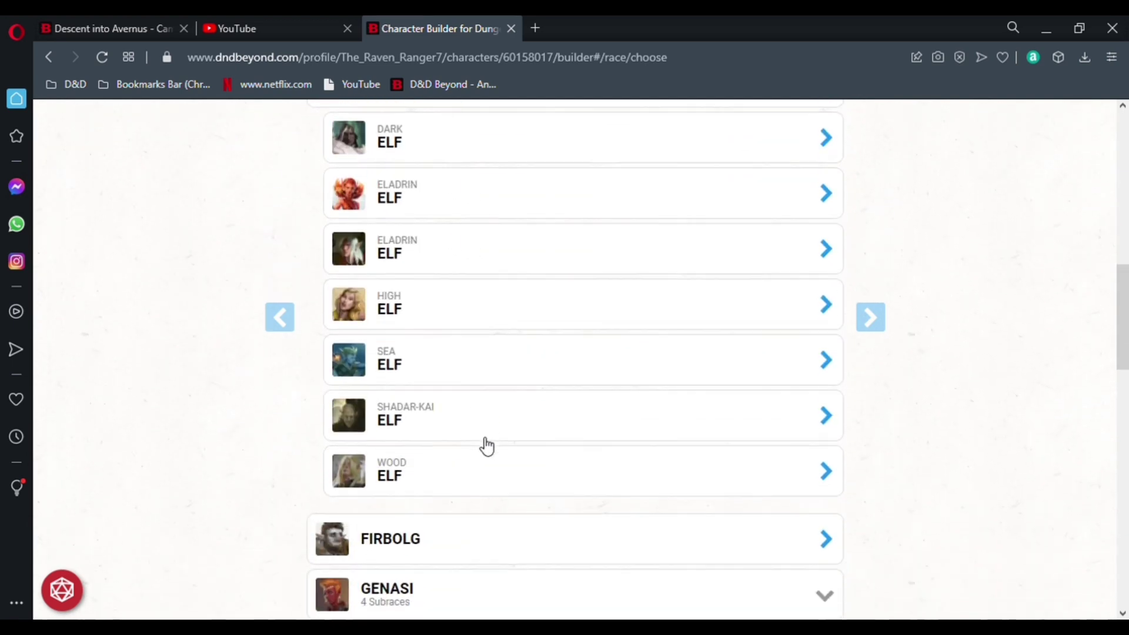
left_click(405, 449)
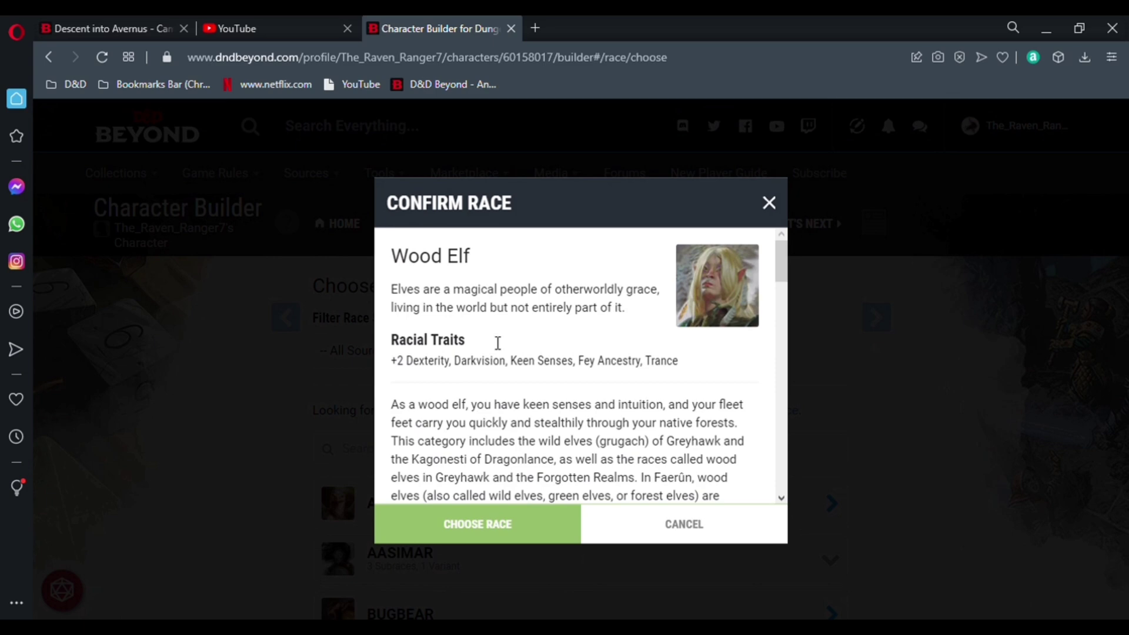
Step: Read through the Wood Elf description and racial traits, and choose it as the character's race
scroll(499, 353, "down", 5)
scroll(507, 371, "up", 4)
scroll(505, 372, "up", 2)
scroll(488, 287, "down", 3)
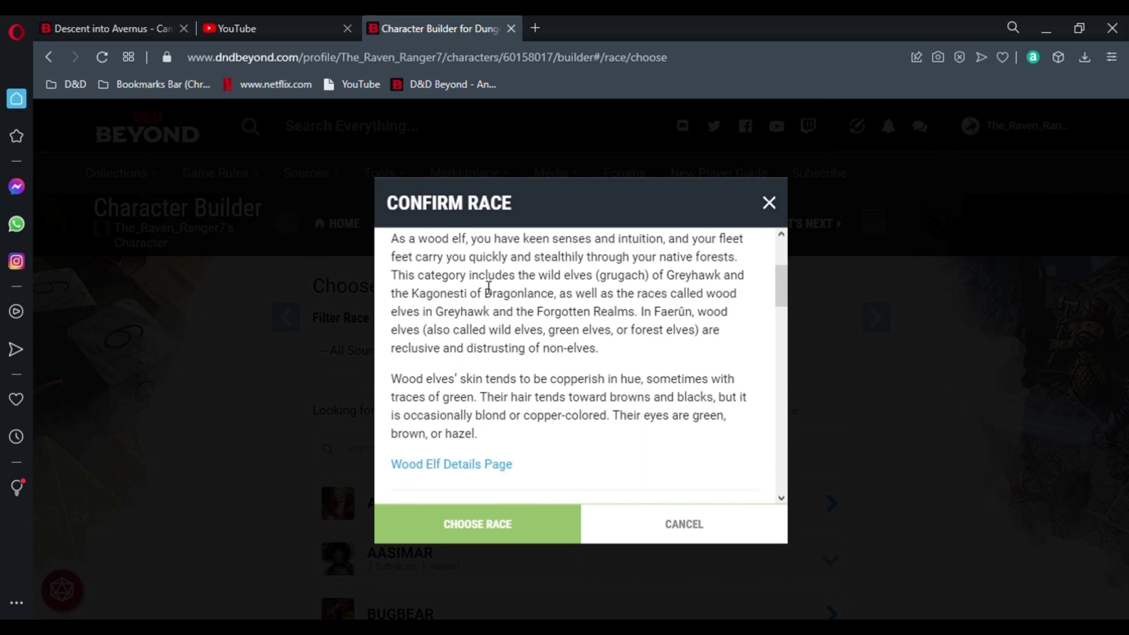
scroll(584, 350, "down", 3)
scroll(577, 350, "up", 5)
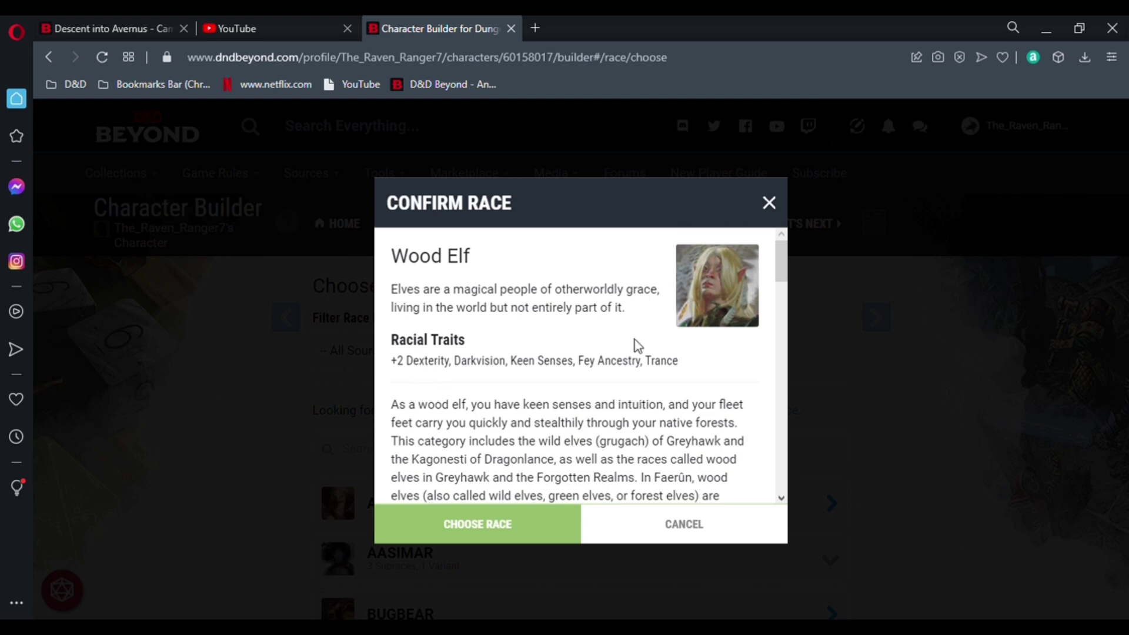
scroll(588, 378, "down", 4)
scroll(499, 306, "down", 4)
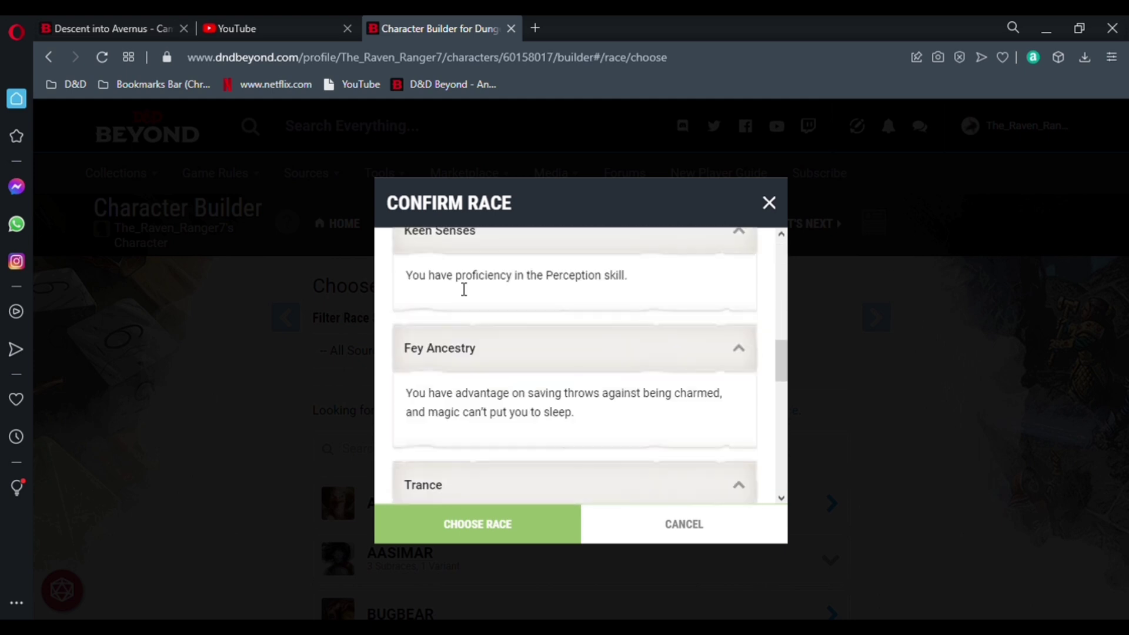
scroll(600, 316, "down", 1)
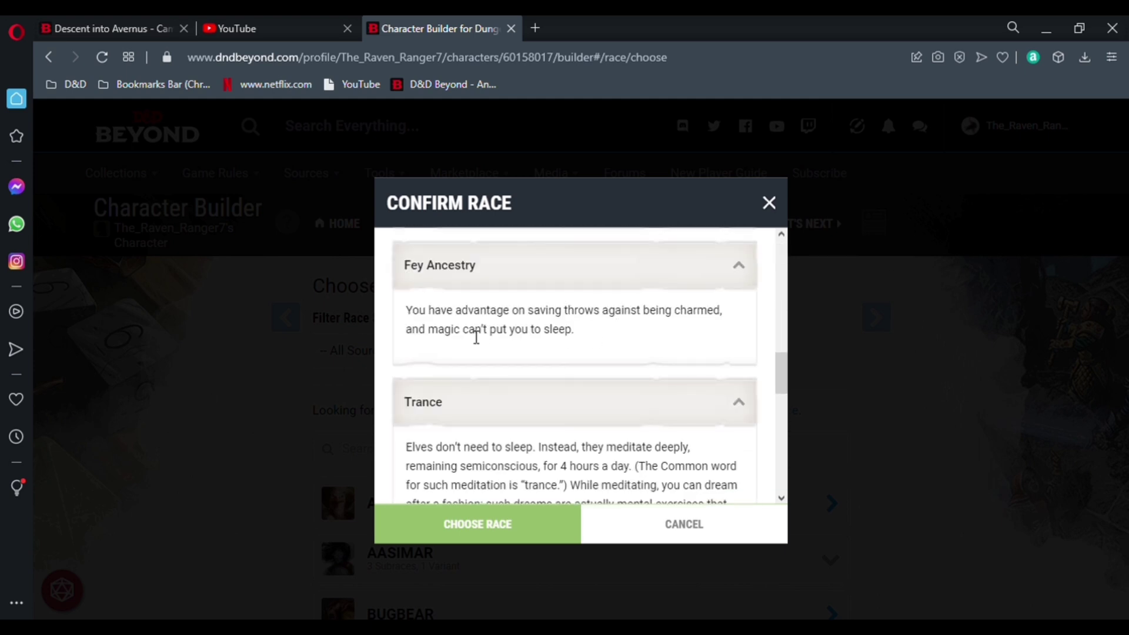
scroll(542, 464, "down", 5)
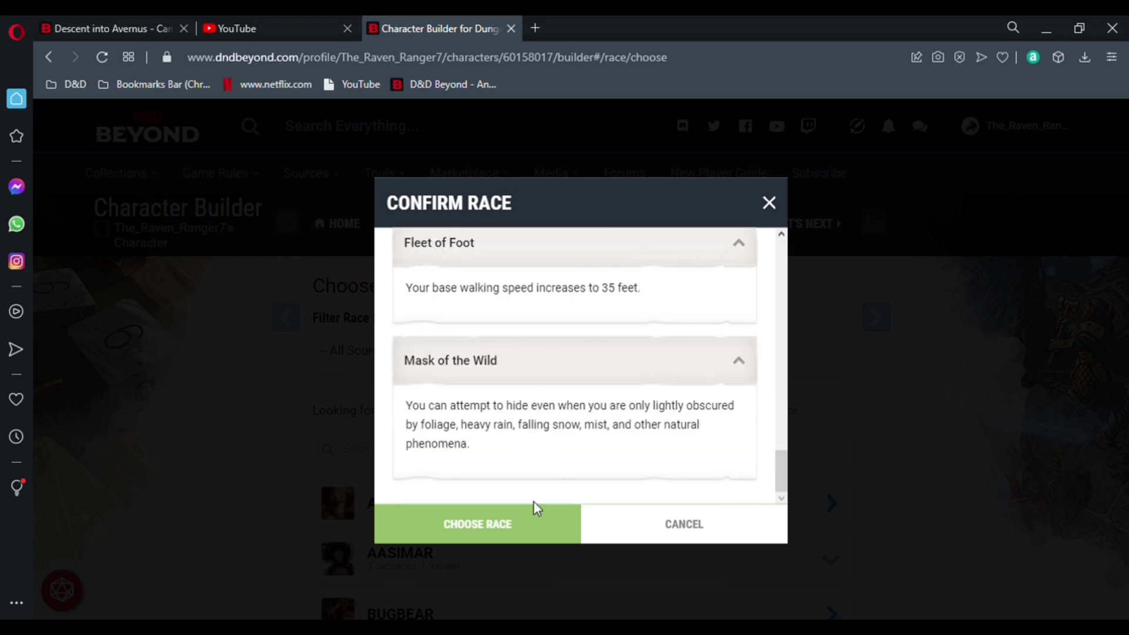
left_click(496, 531)
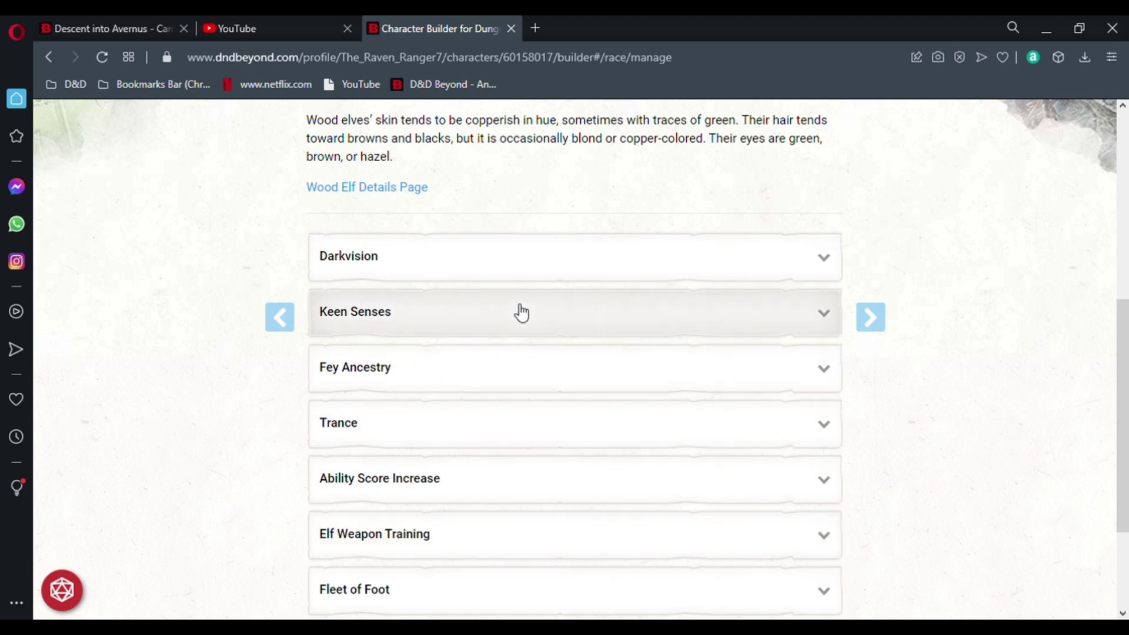
Step: Read the Darkvision, Keen Senses, Fey Ancestry and Trance racial traits of the Wood Elf
left_click(543, 276)
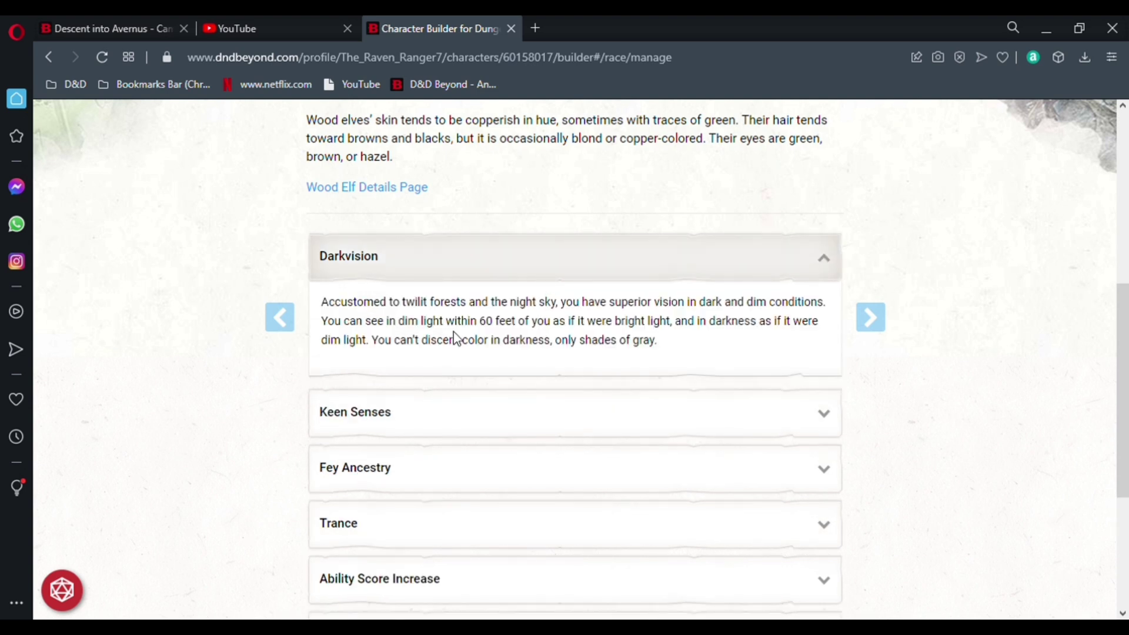
left_click(506, 271)
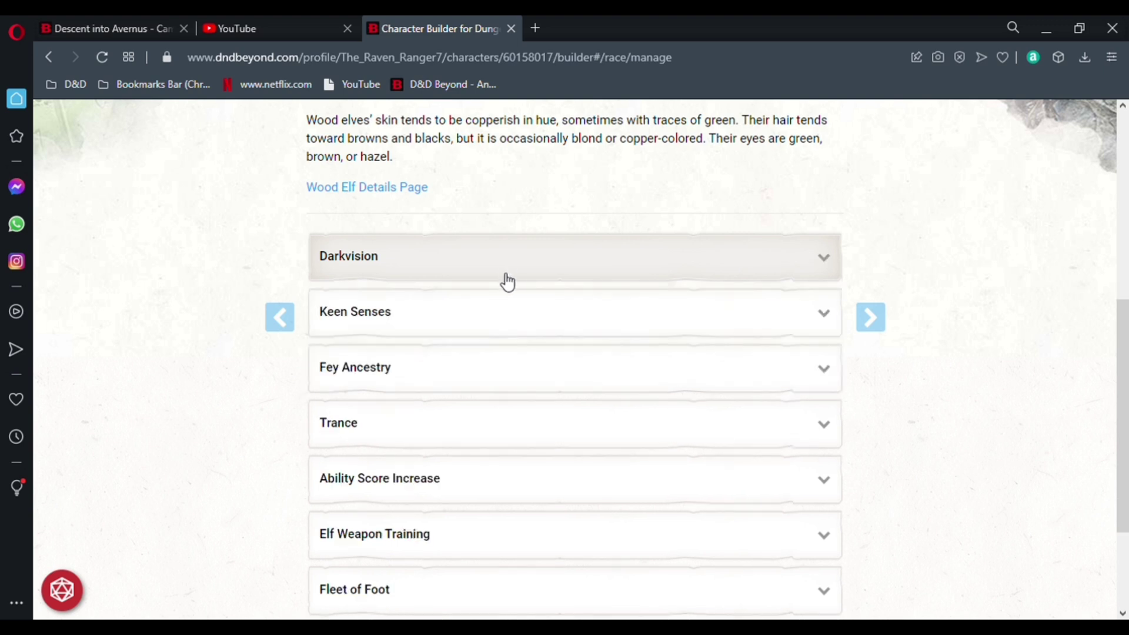
left_click(497, 317)
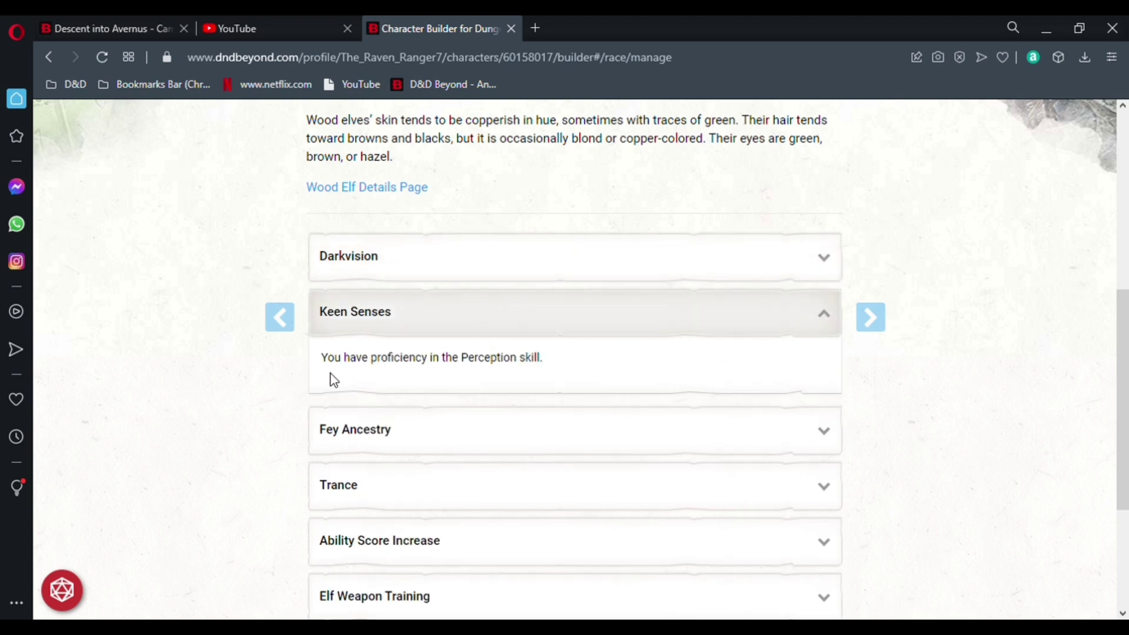
left_click(570, 325)
left_click(494, 385)
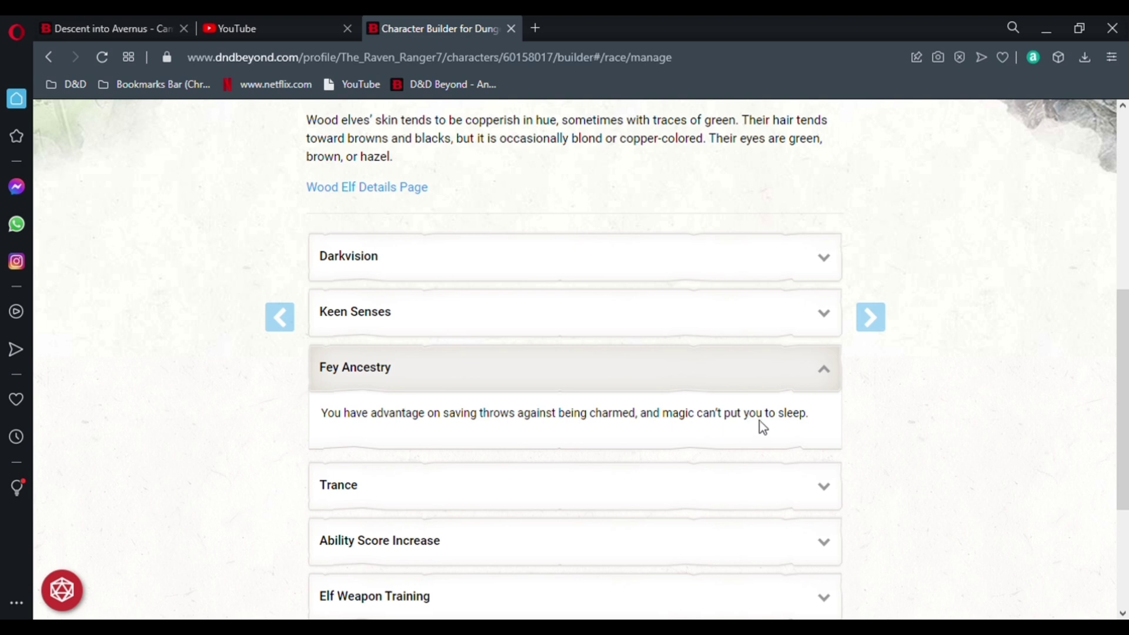
left_click(547, 371)
scroll(539, 372, "down", 1)
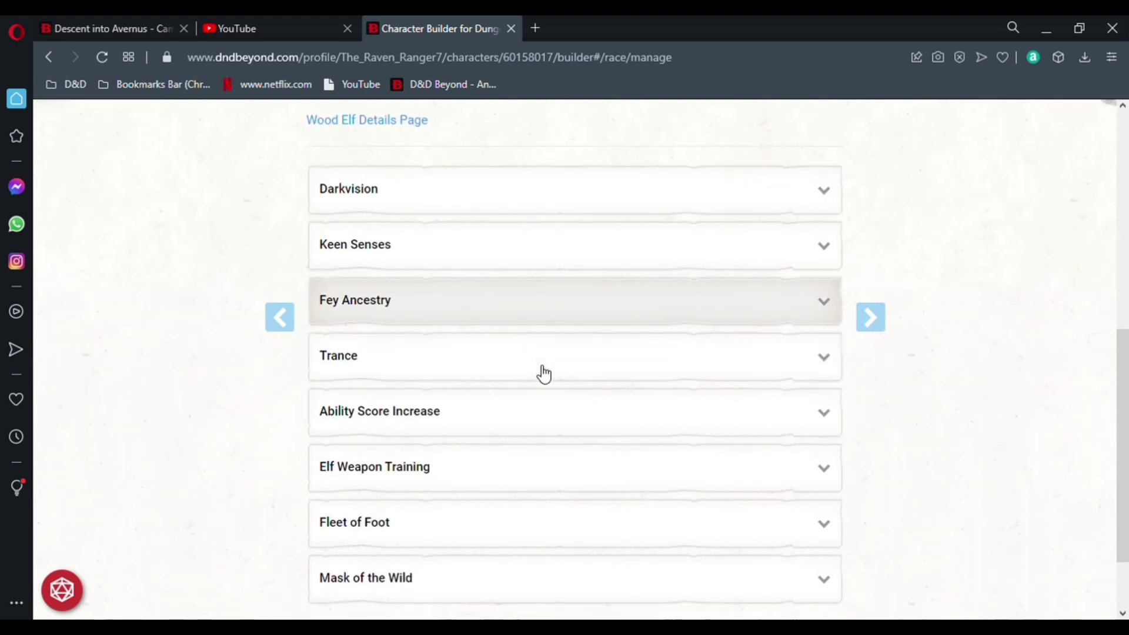
left_click(461, 340)
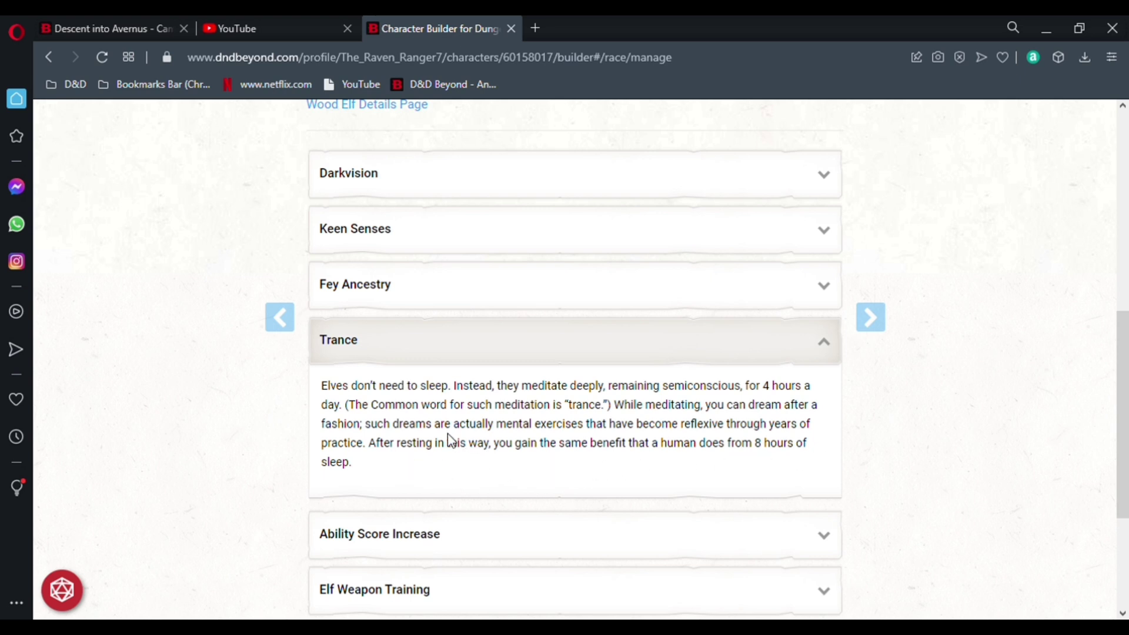
left_click(556, 356)
Step: Read the Wood Elf's Ability Score Increase trait and compare it with the Racial Traits summary
scroll(405, 392, "down", 1)
left_click(451, 327)
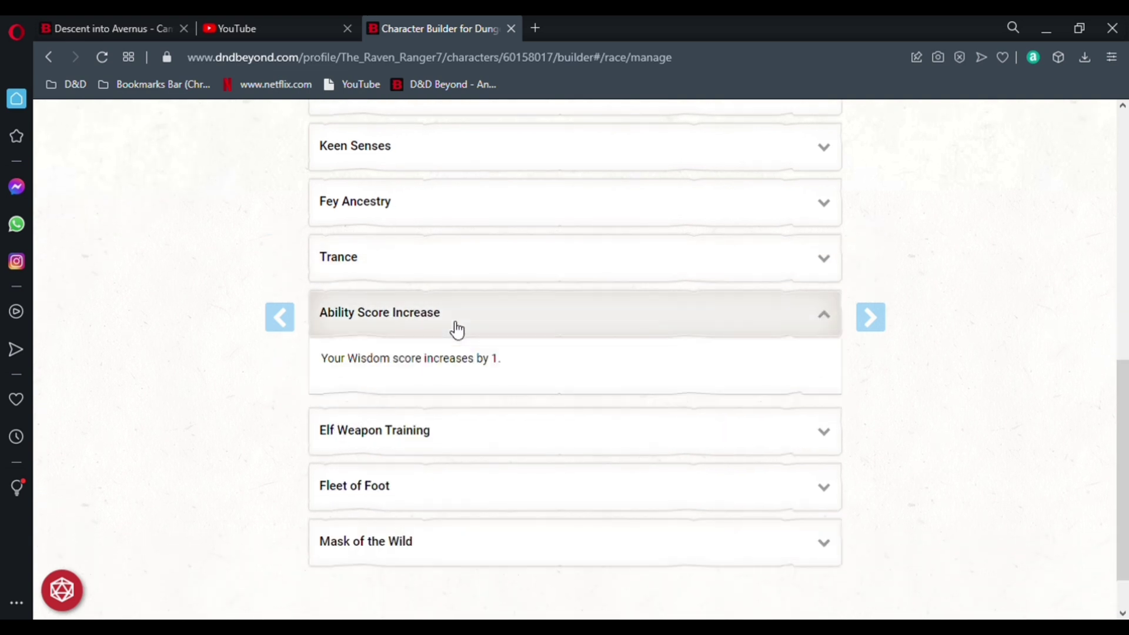
scroll(479, 372, "up", 5)
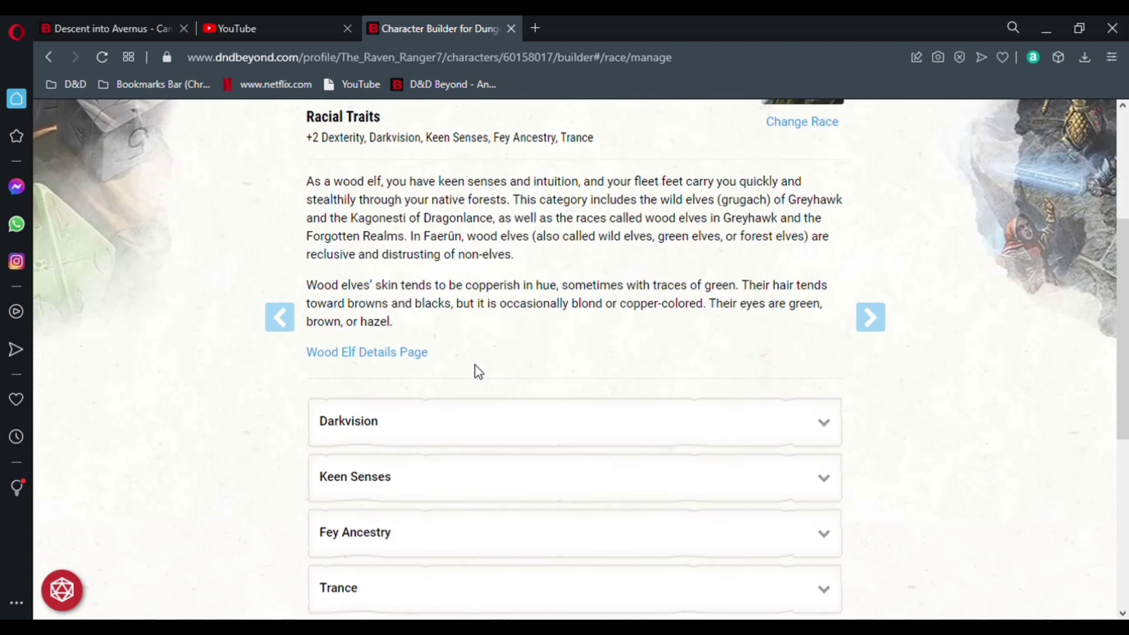
scroll(359, 312, "up", 3)
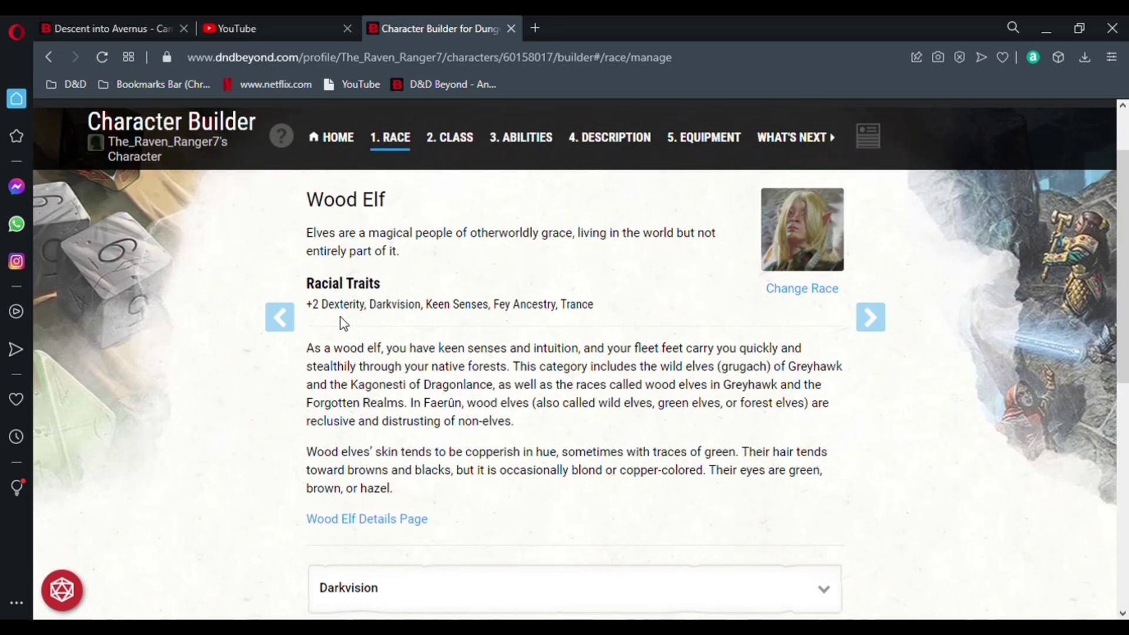
scroll(356, 252, "down", 9)
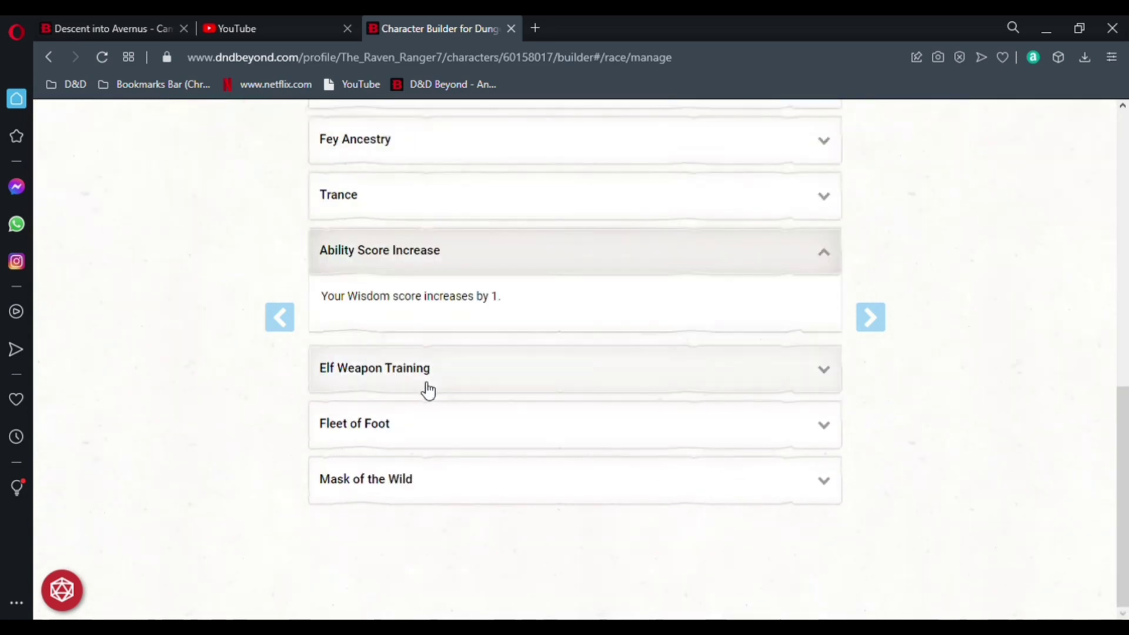
left_click(430, 271)
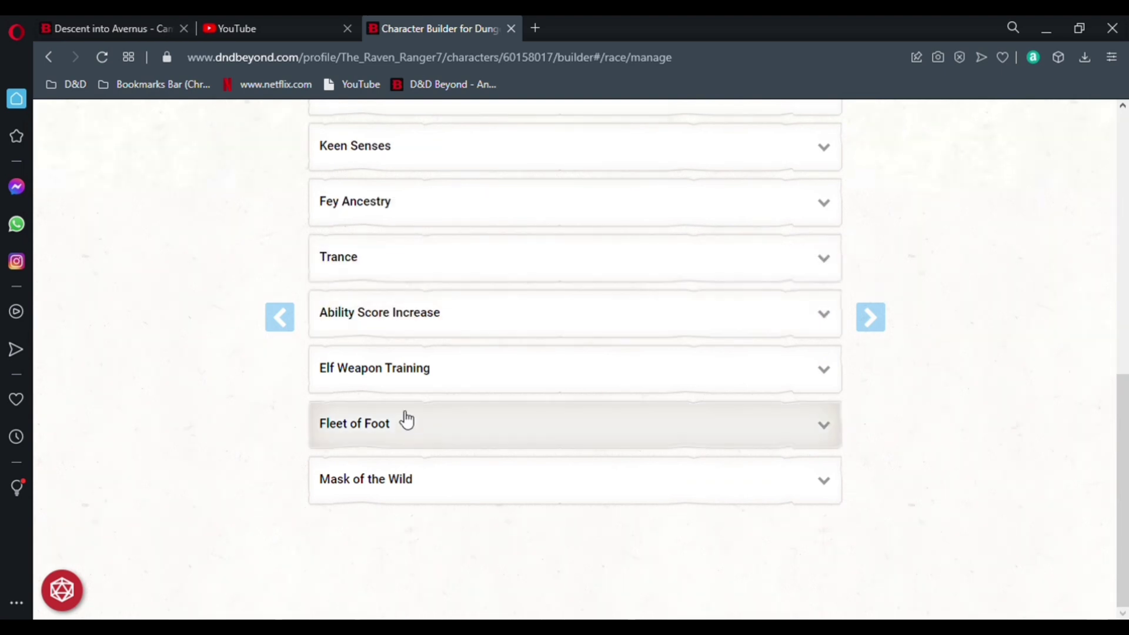
Step: Read the Elf Weapon Training, Fleet of Foot and Mask of the Wild traits
left_click(395, 371)
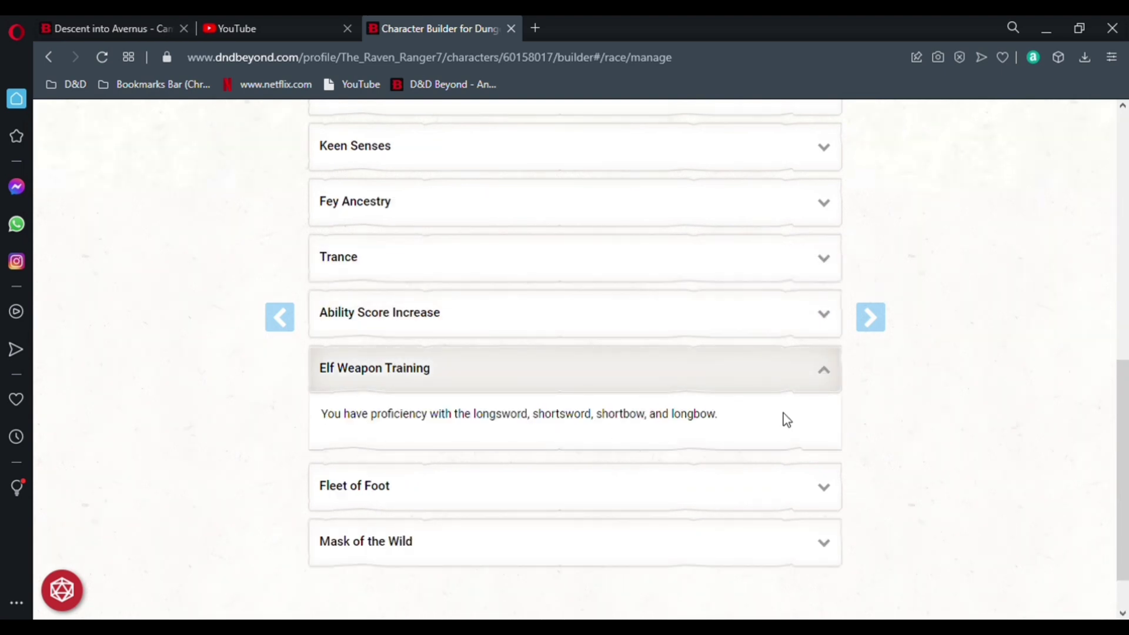
left_click(447, 381)
left_click(397, 438)
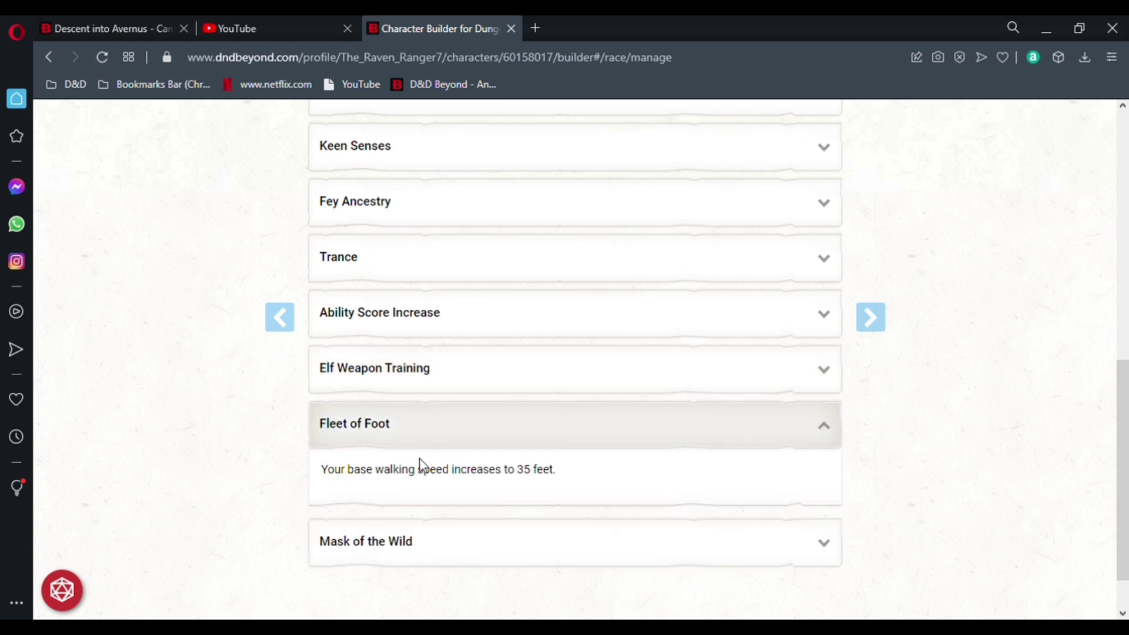
left_click(453, 442)
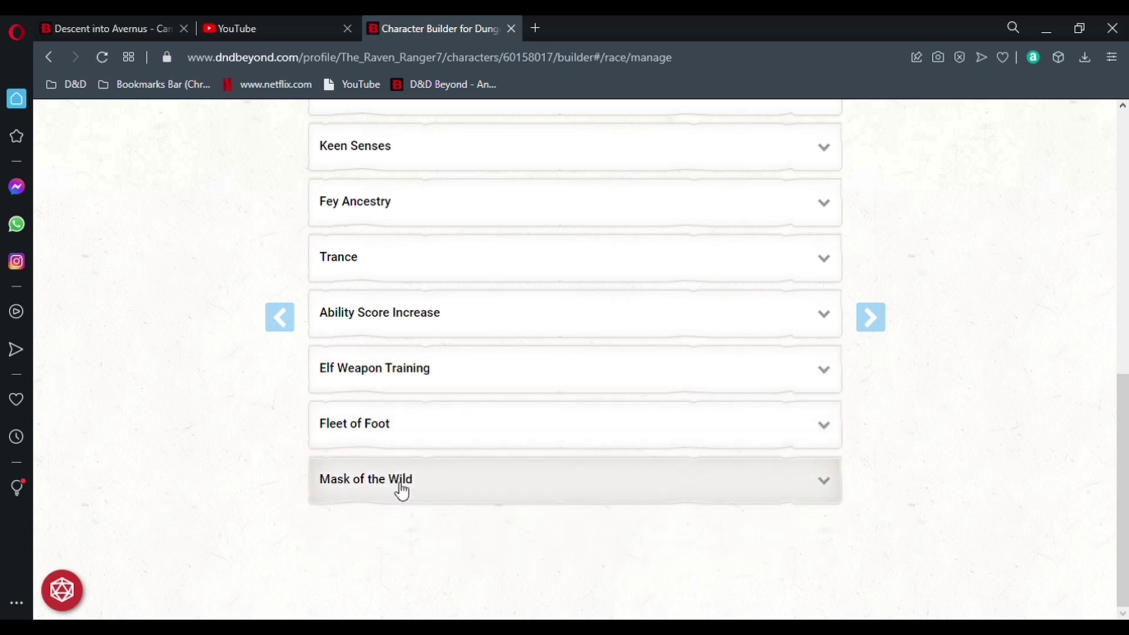
left_click(400, 486)
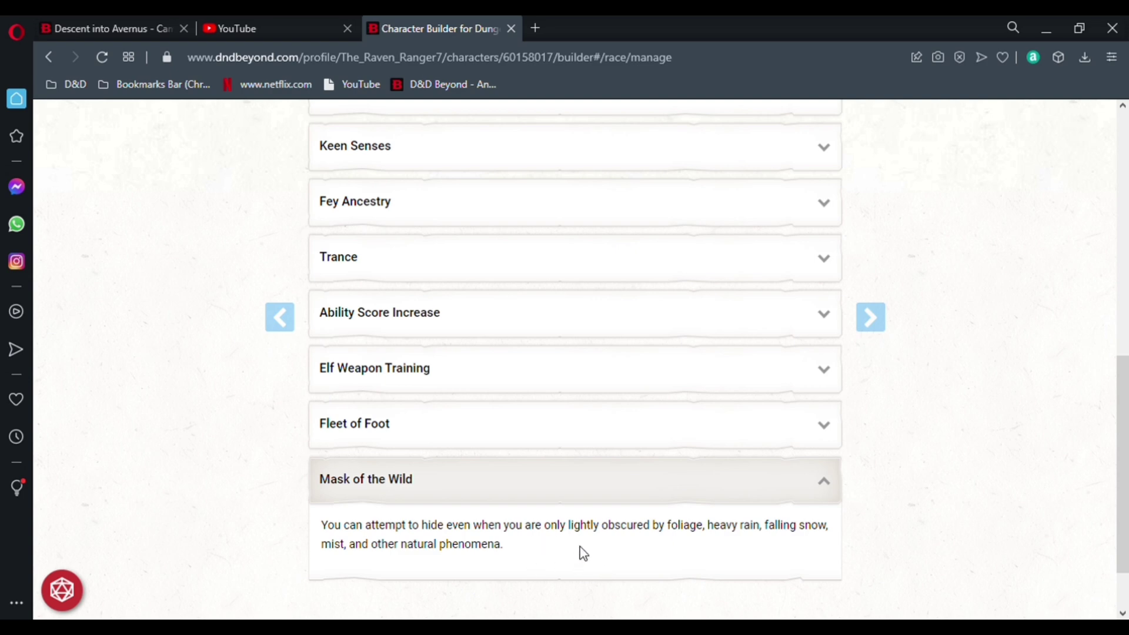
left_click(556, 497)
Step: Go to the character's description section and replace the default character name with Theren
scroll(609, 397, "up", 15)
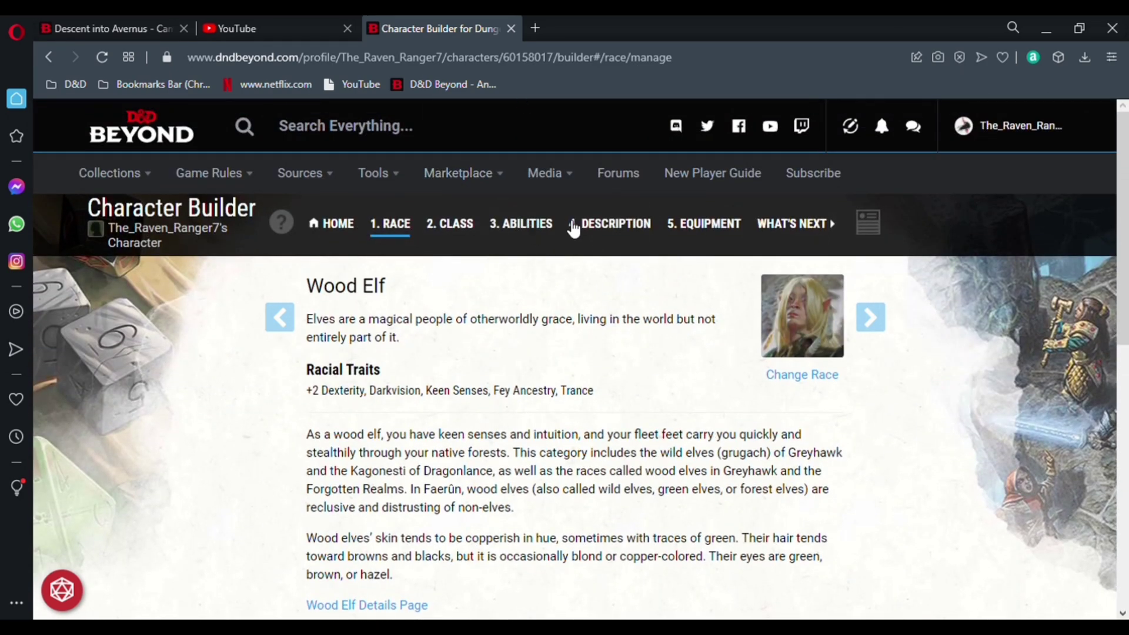
left_click(626, 233)
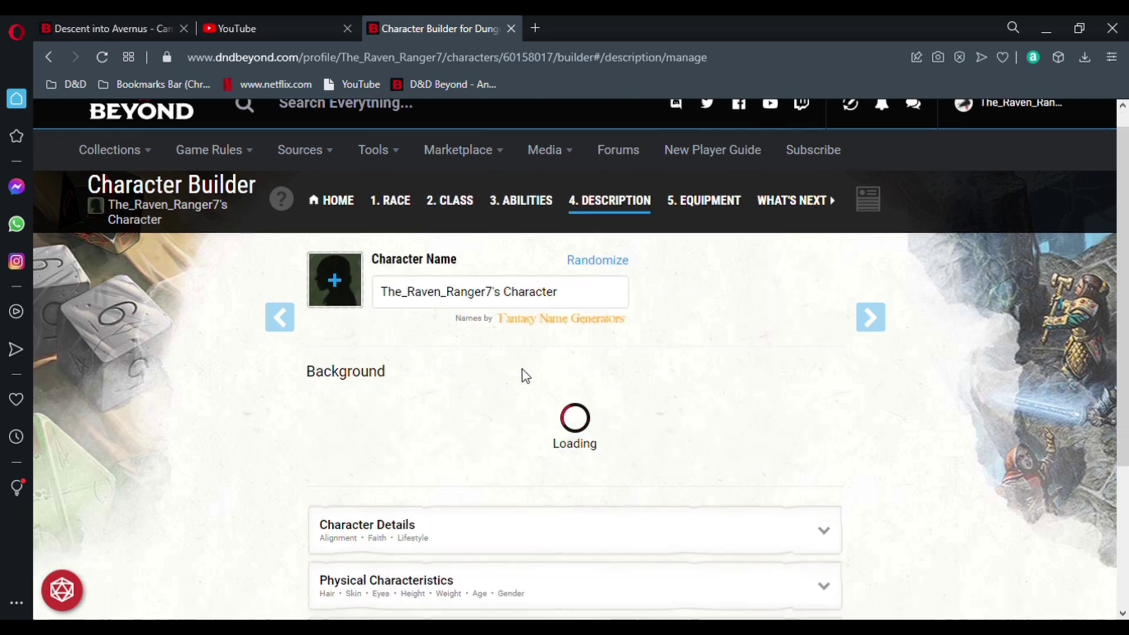
left_click_drag(581, 247, 384, 232)
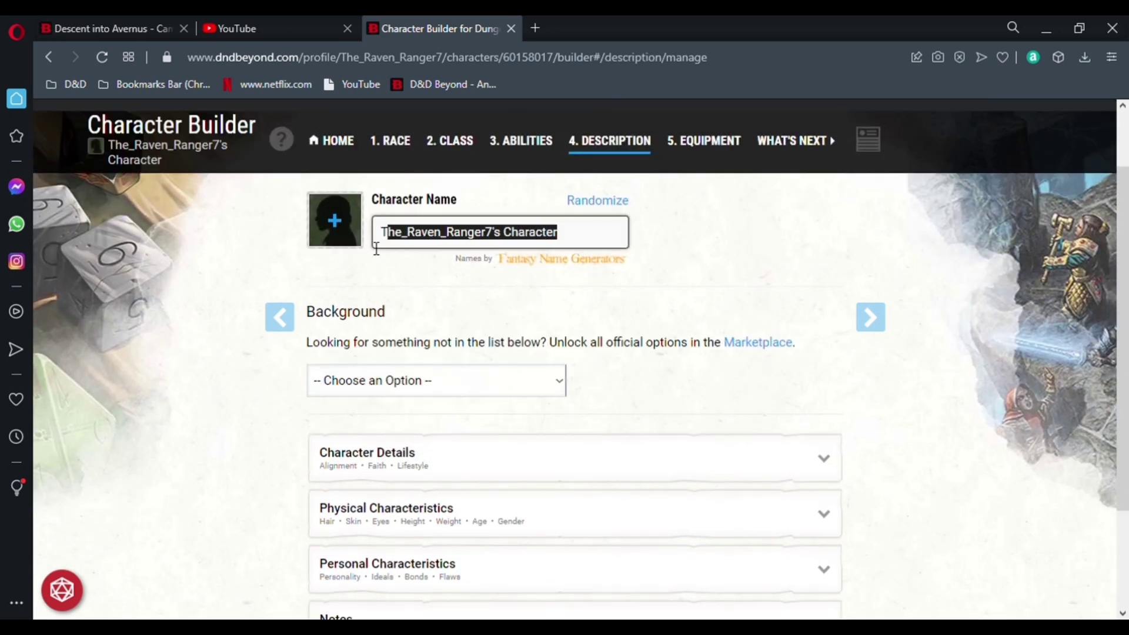
key("BackSpace")
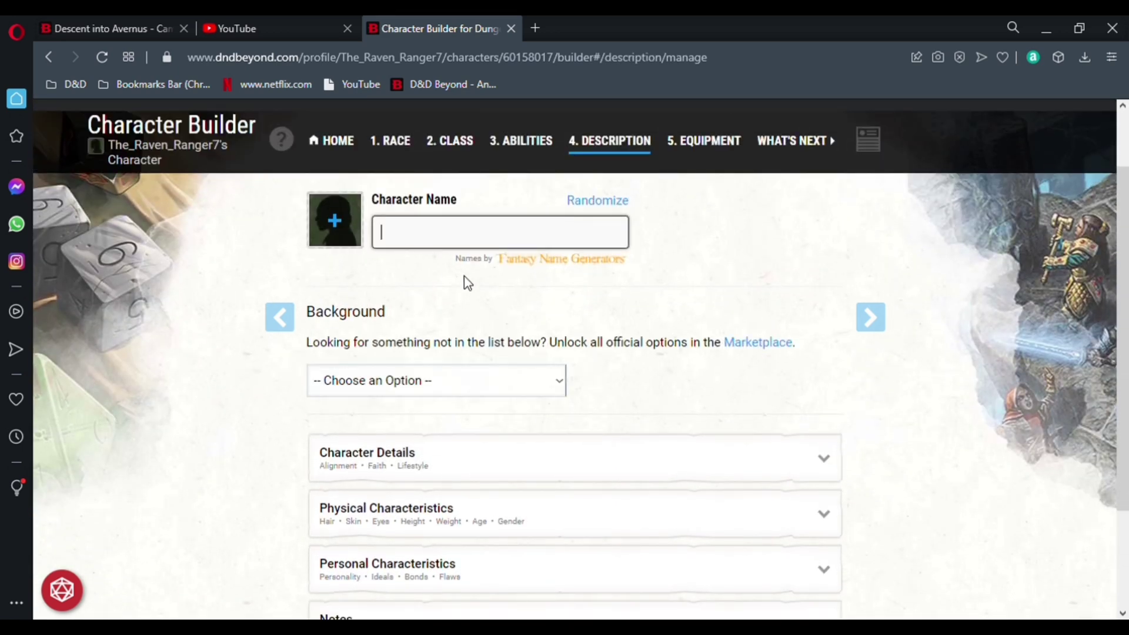
type("Theren")
left_click(657, 242)
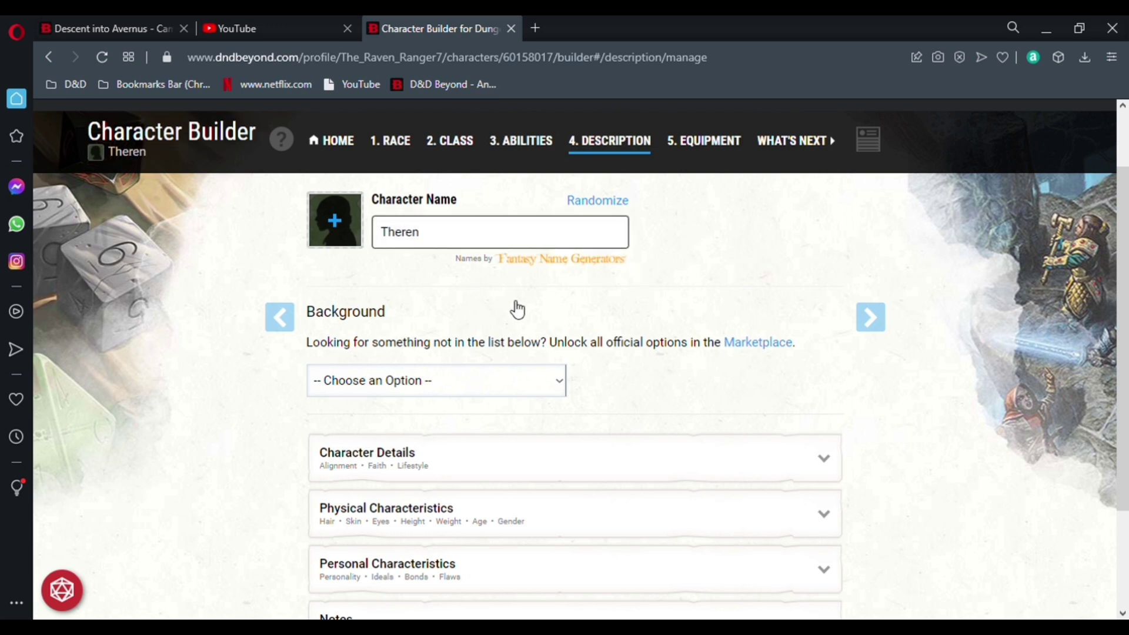
Step: Set the character's portrait to the long-white-haired elf in the second spot of the last row of Wood Elf Portraits
left_click(334, 224)
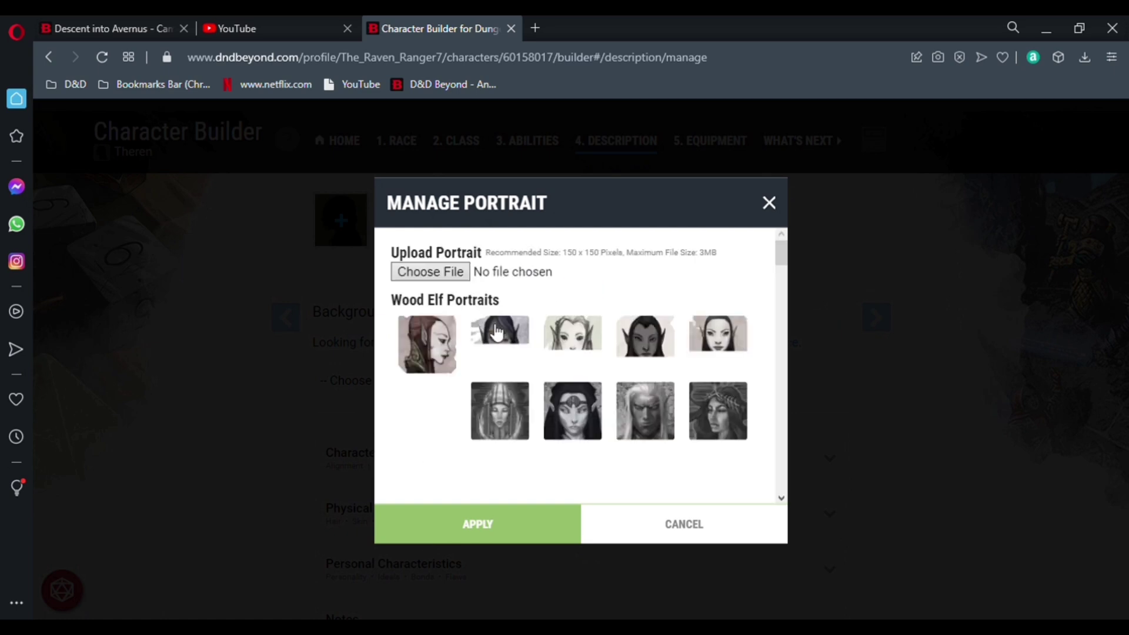
scroll(584, 371, "down", 3)
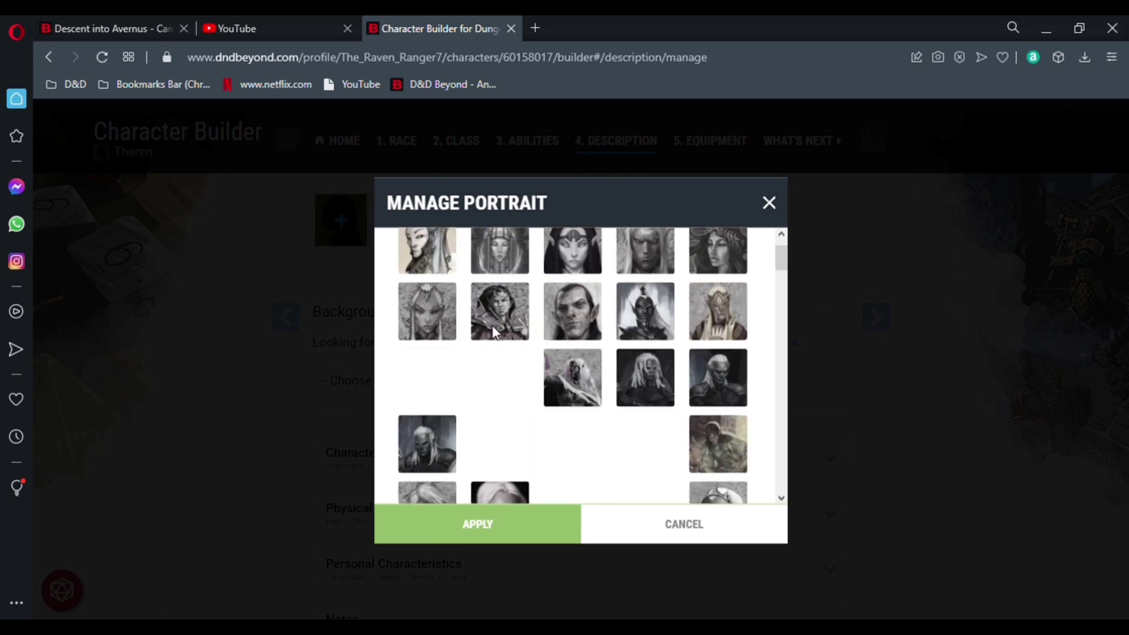
scroll(605, 344, "down", 3)
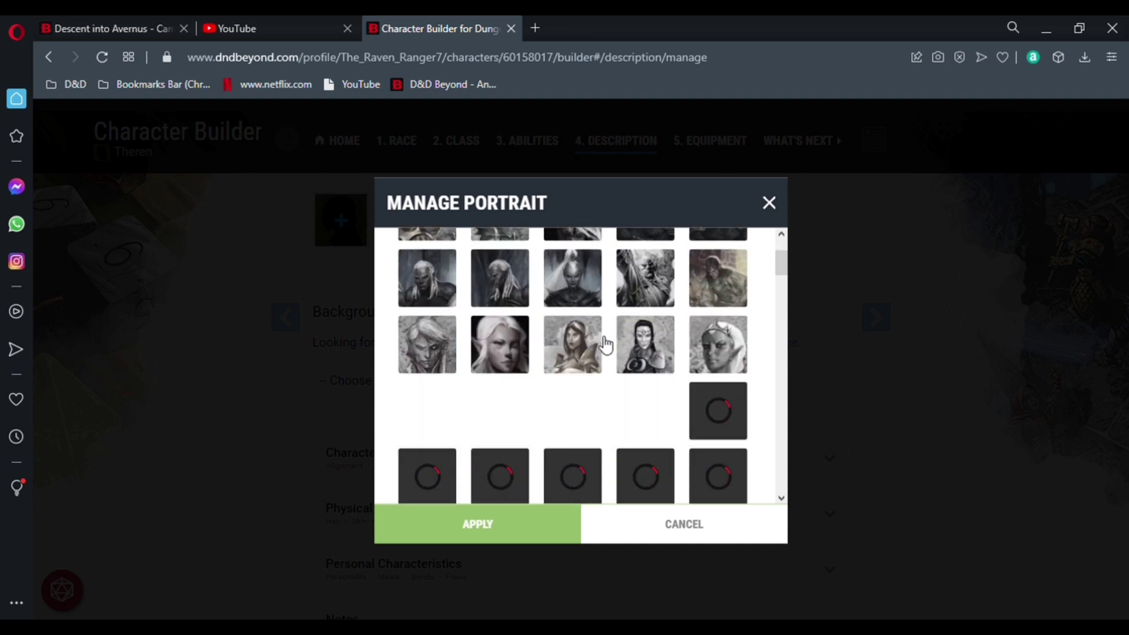
scroll(496, 353, "down", 5)
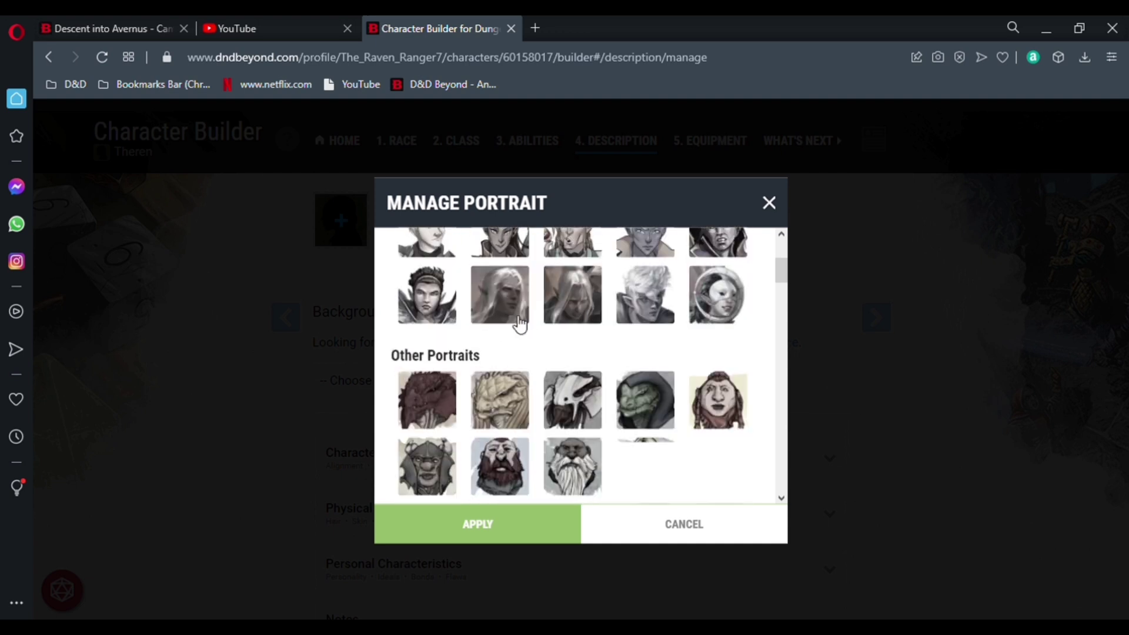
left_click(512, 318)
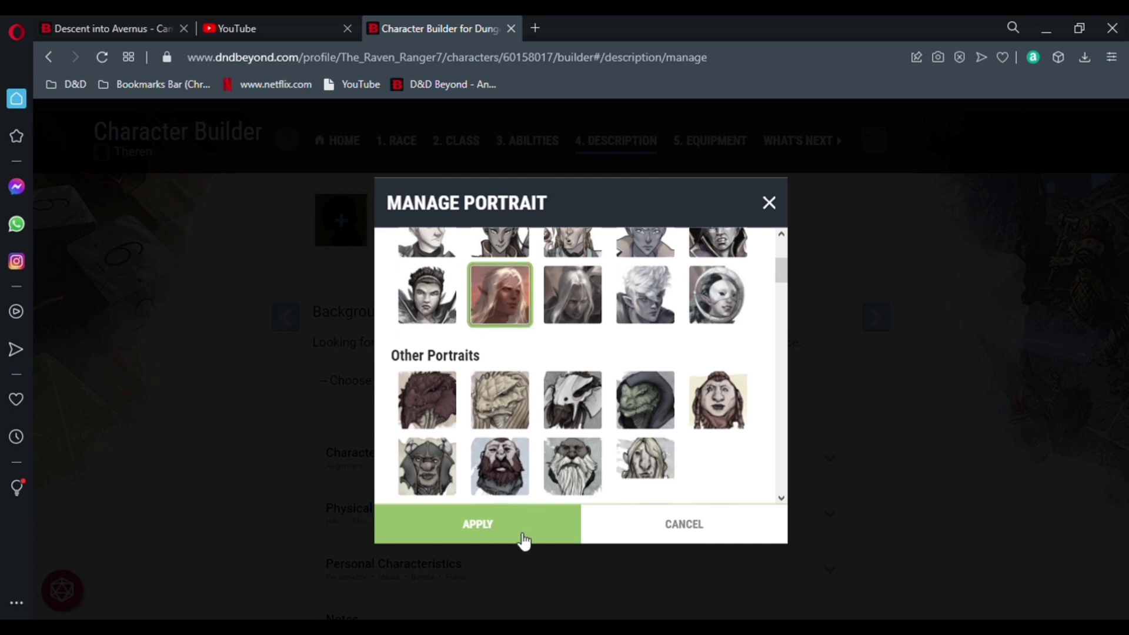
left_click(504, 526)
Step: Choose the Guild Artisan / Guild Merchant background with Persuasion as the extra skill and Cobbler's Tools as the tool proficiency
scroll(403, 253, "up", 3)
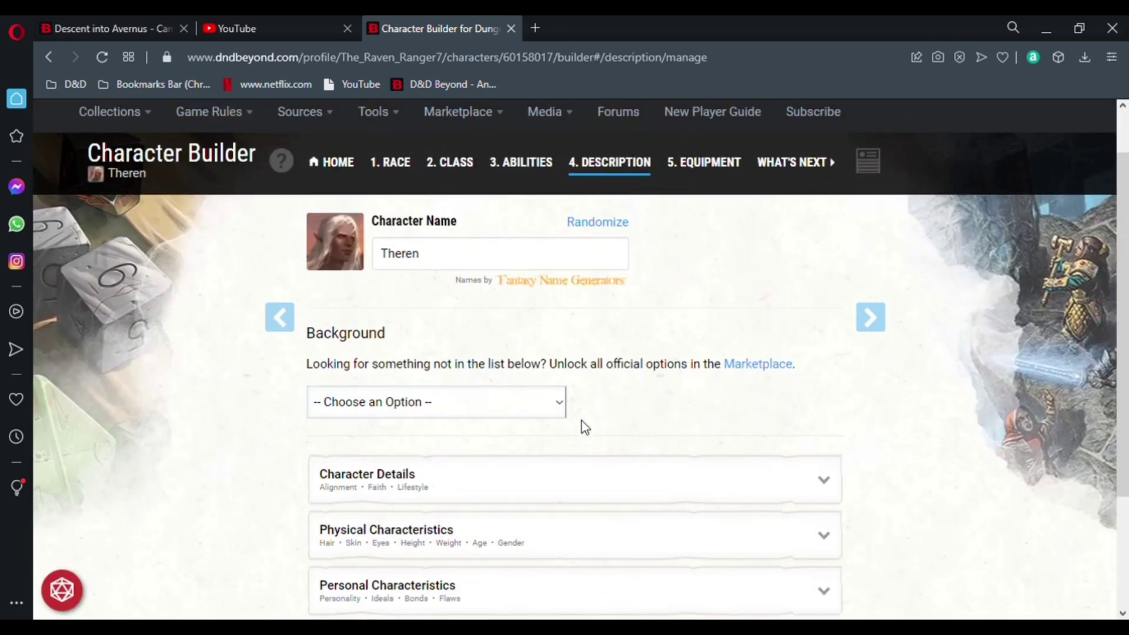
left_click(567, 393)
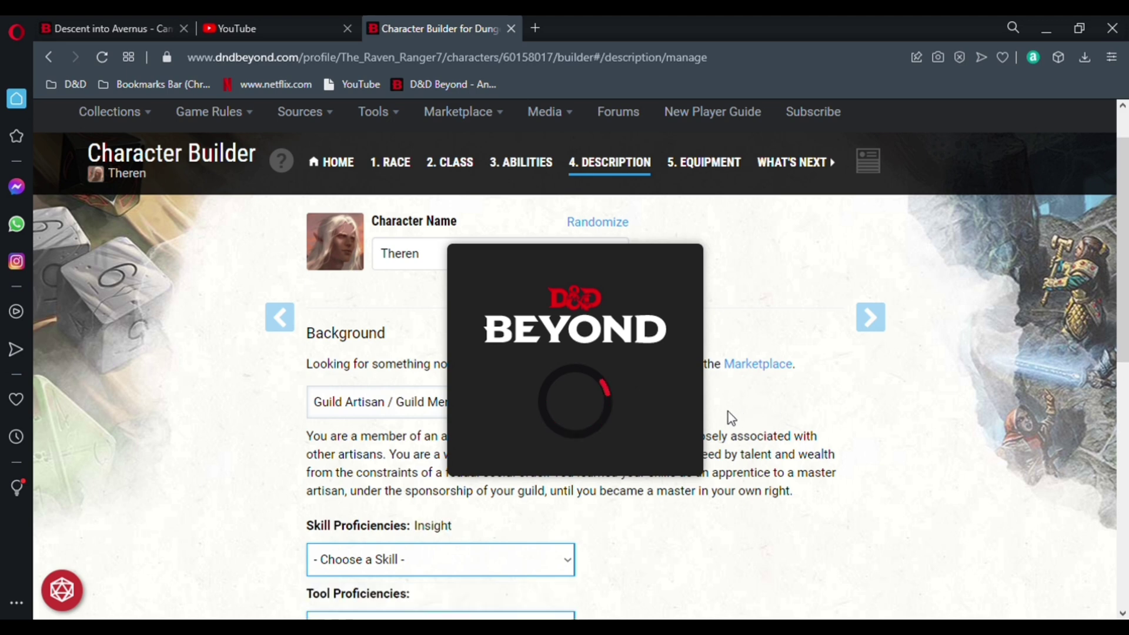
scroll(454, 415, "down", 3)
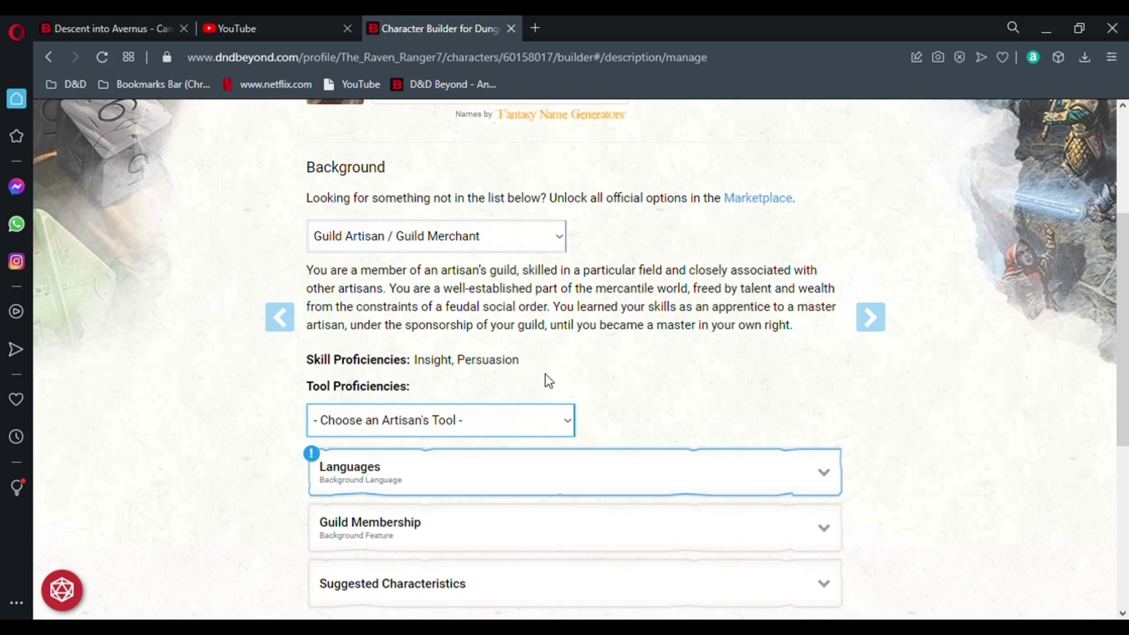
left_click(408, 254)
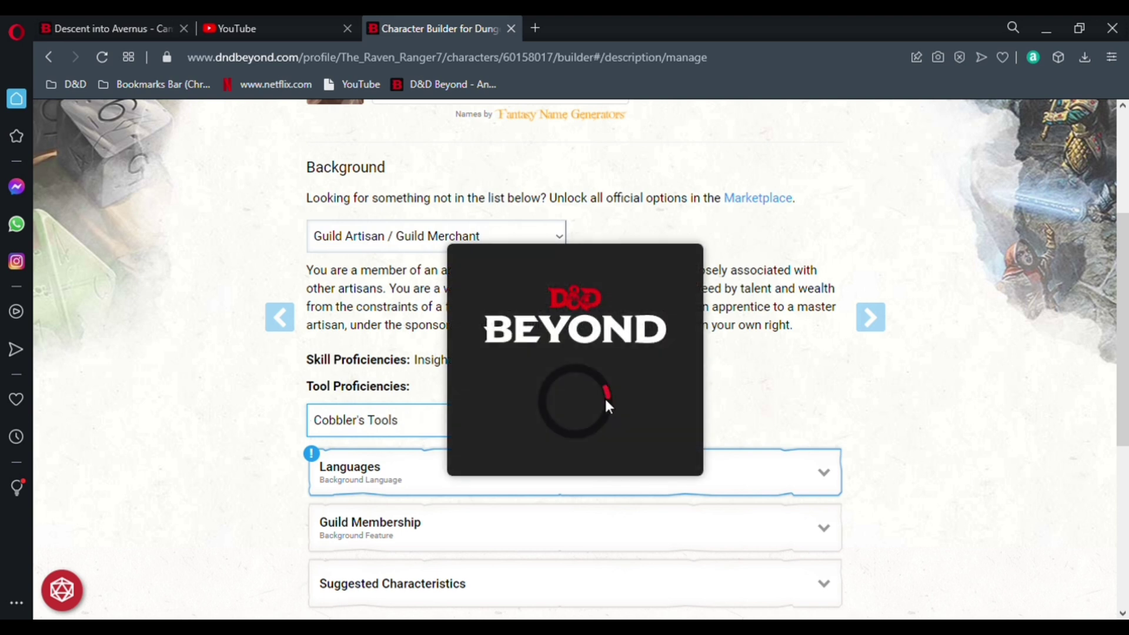
scroll(533, 375, "down", 2)
scroll(532, 375, "up", 1)
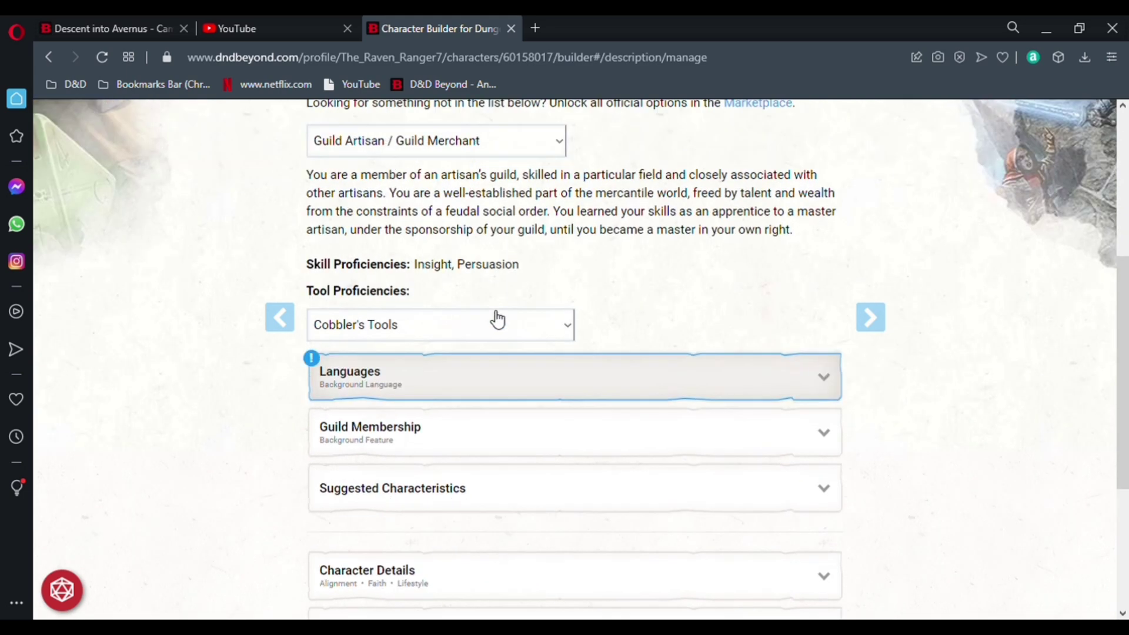
Step: Set the background's language to Halfling
left_click(747, 404)
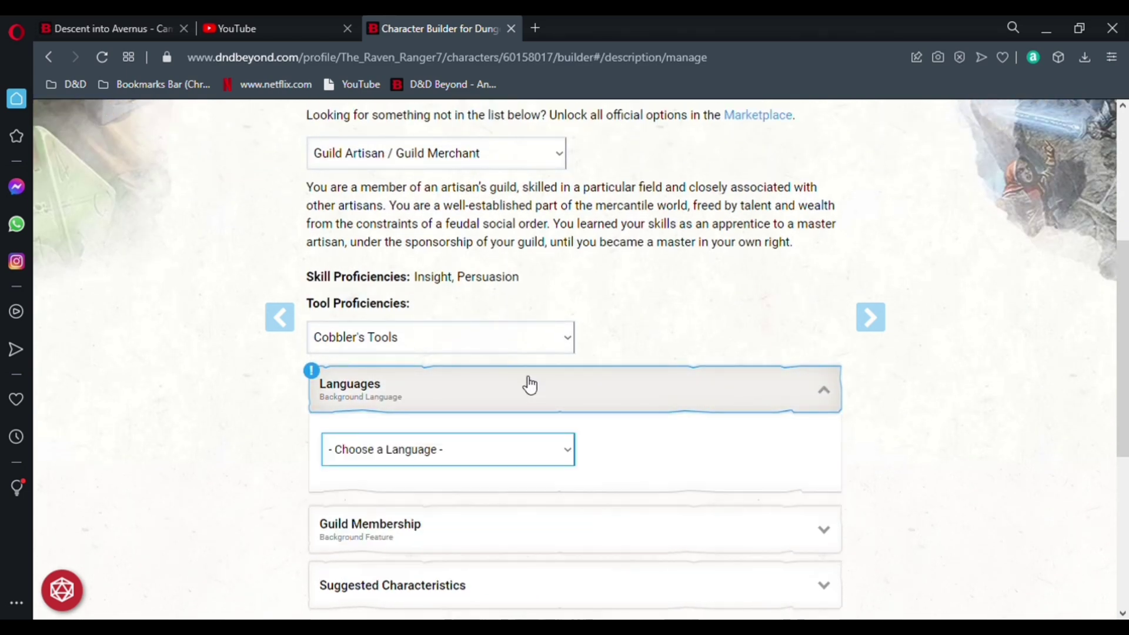
left_click(567, 449)
left_click(436, 479)
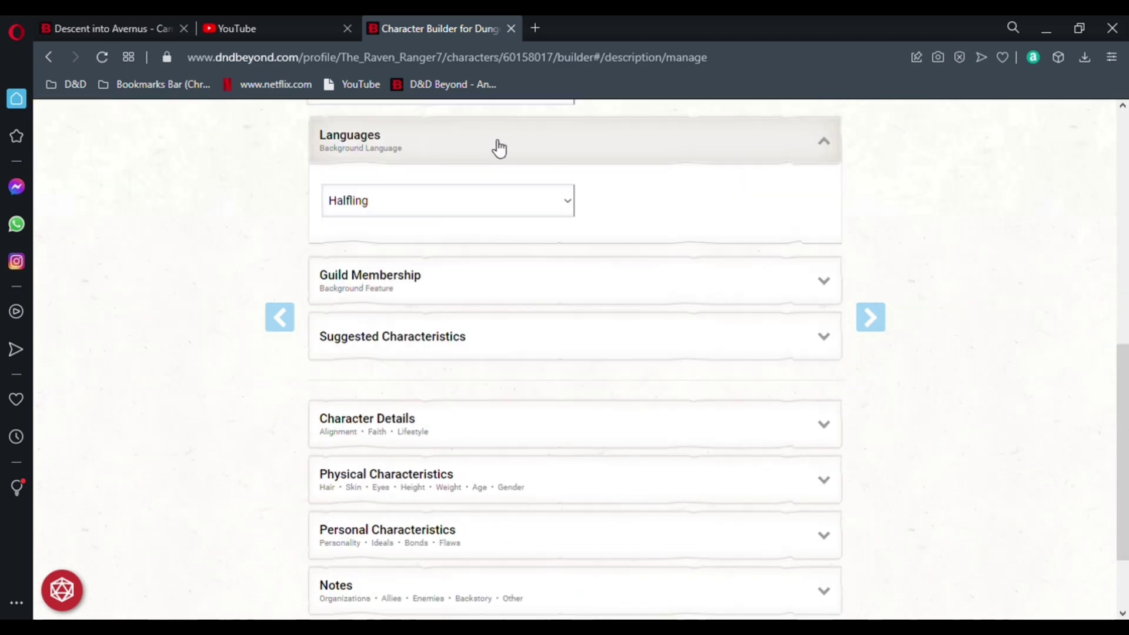
left_click(499, 146)
Step: Read the description of the Guild Membership background feature
left_click(395, 197)
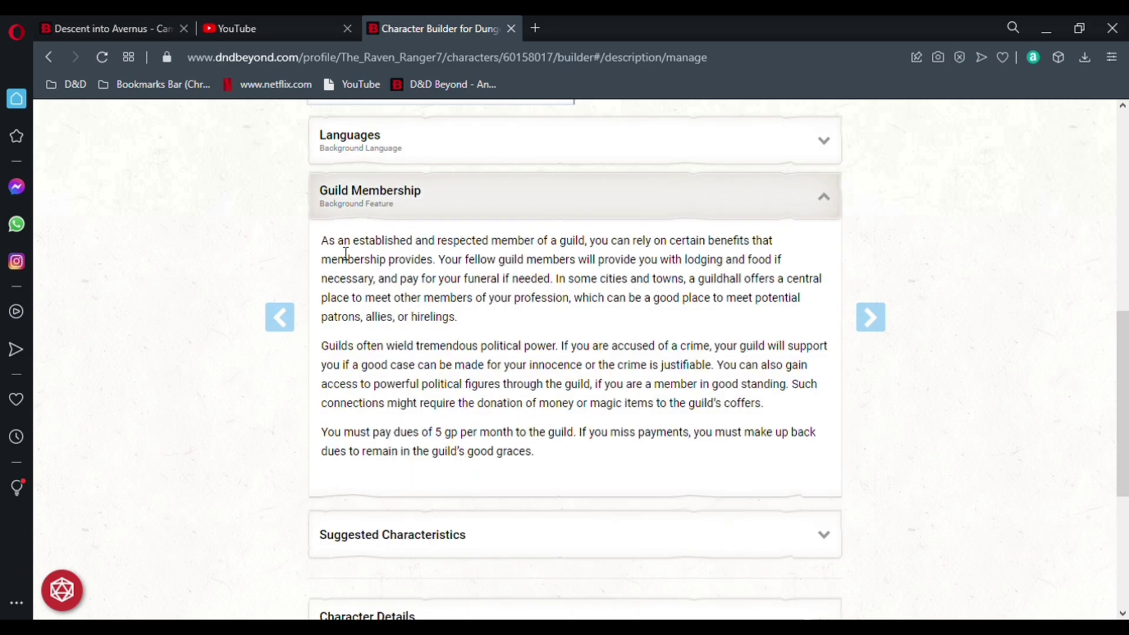
scroll(400, 247, "down", 2)
scroll(437, 259, "up", 2)
left_click(483, 198)
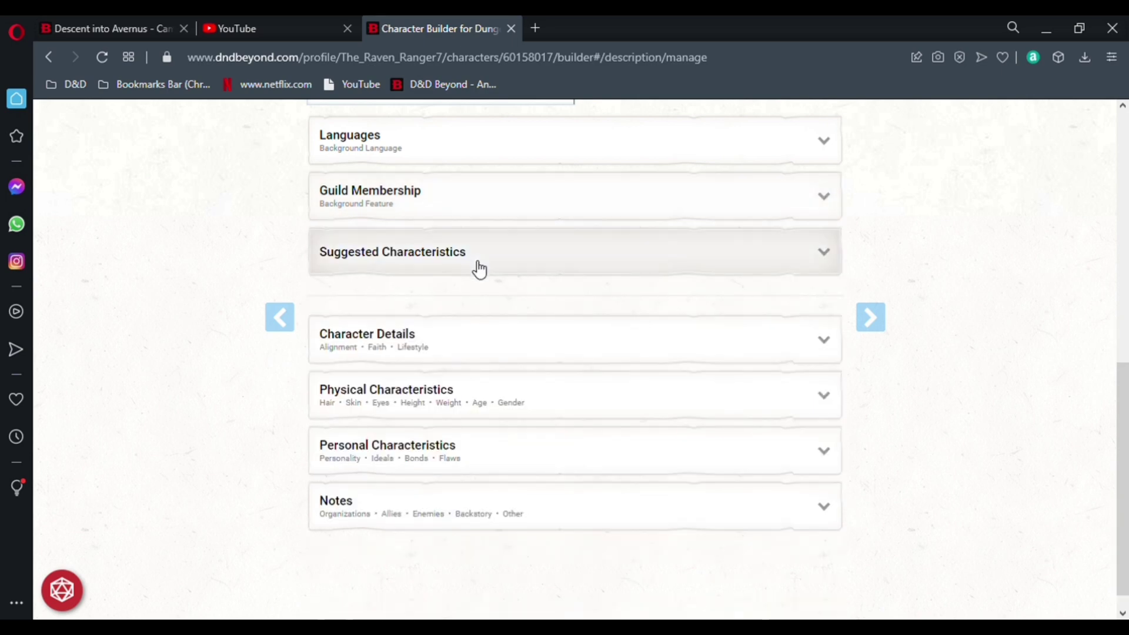
Step: Roll three random personality traits from the background's suggested characteristics and add them to the character
left_click(475, 251)
scroll(475, 251, "down", 15)
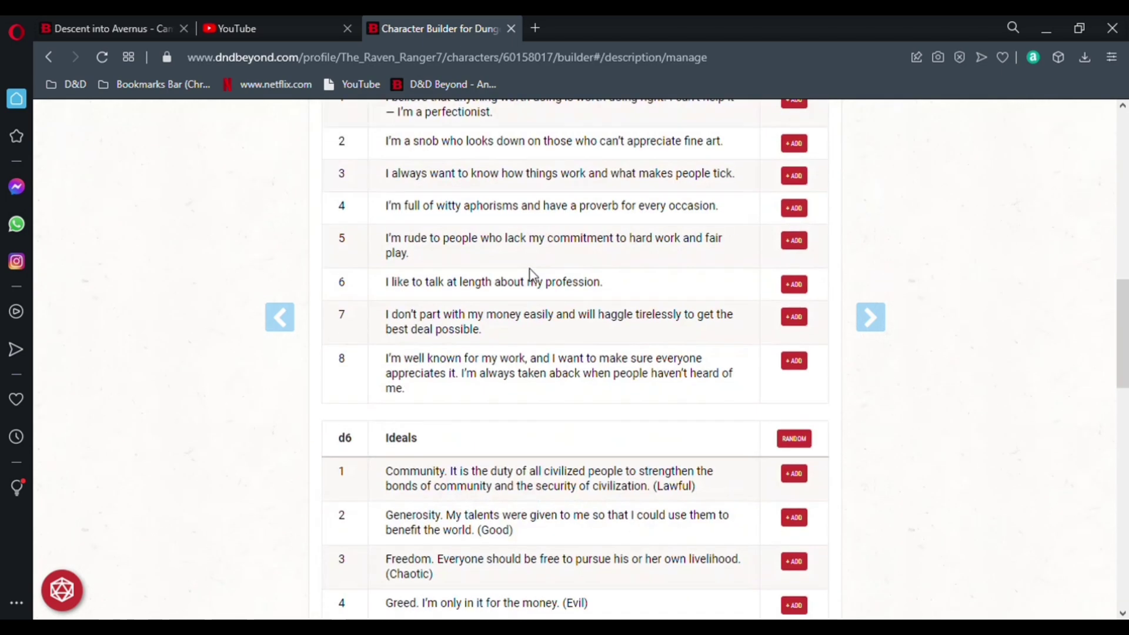
scroll(540, 301, "up", 12)
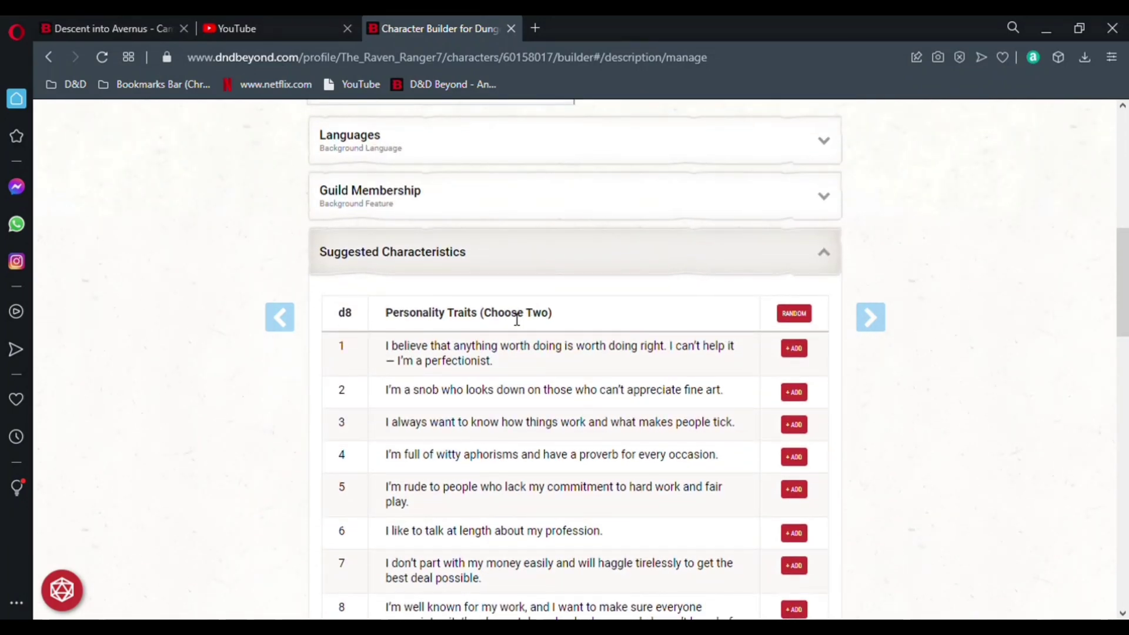
left_click(794, 313)
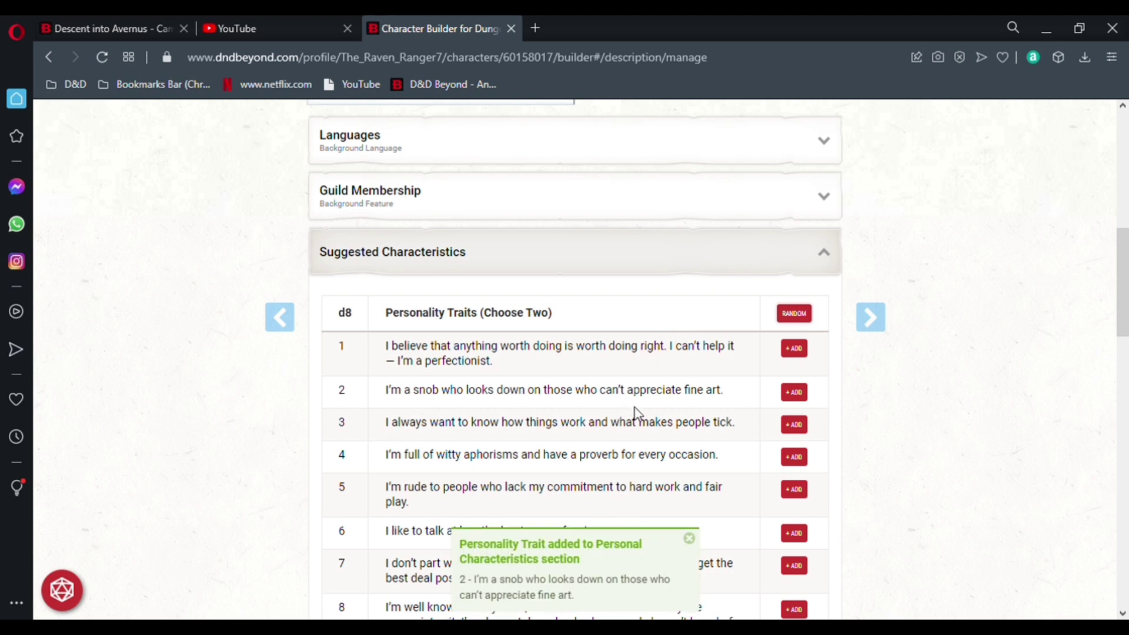
left_click(802, 319)
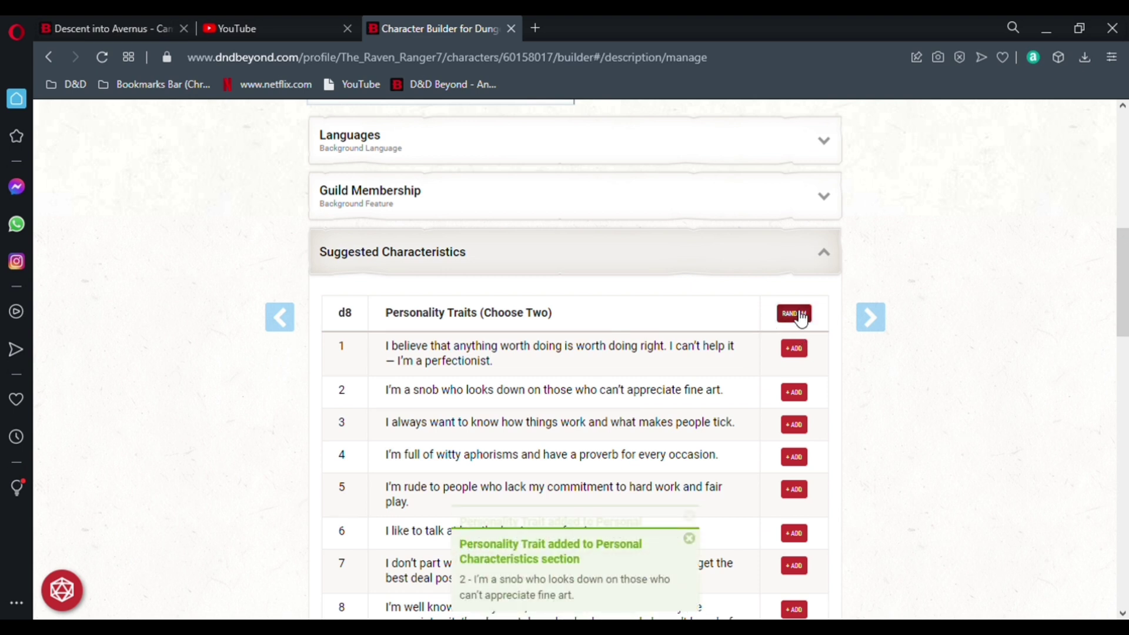
left_click(801, 318)
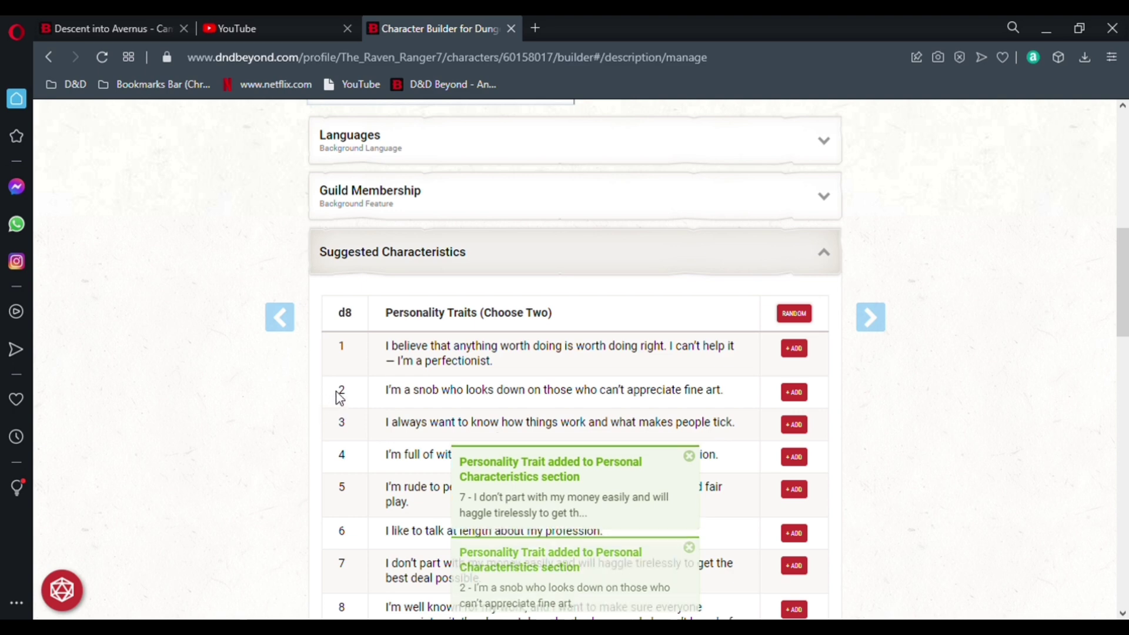
Step: Add one randomly rolled ideal and one randomly rolled bond from the suggested characteristics
scroll(387, 388, "down", 4)
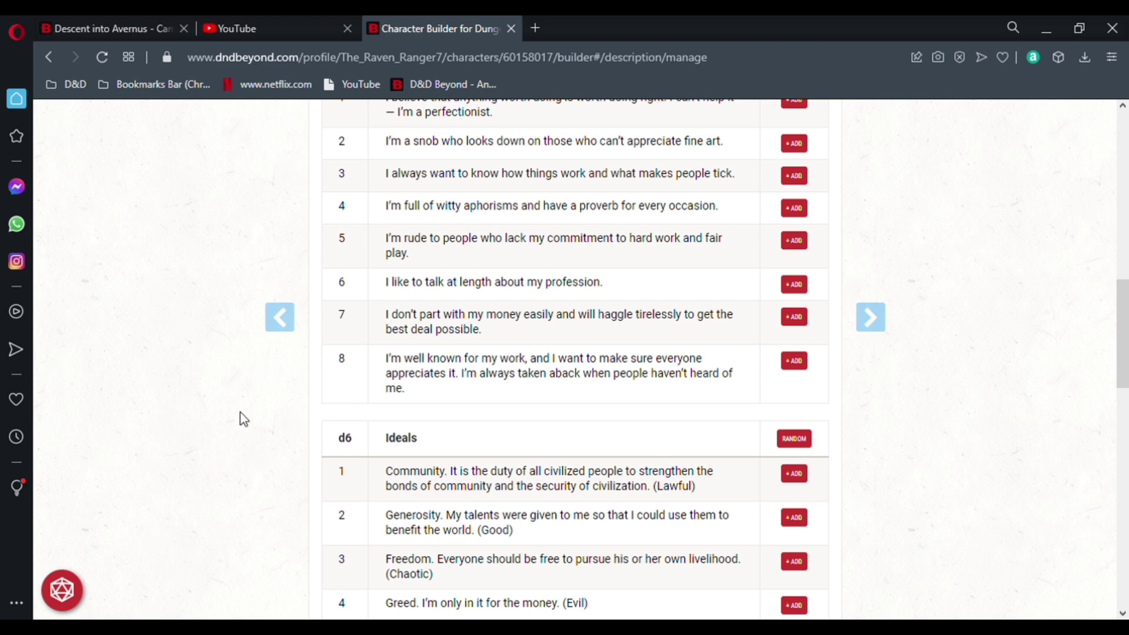
scroll(541, 291, "down", 3)
scroll(500, 298, "up", 1)
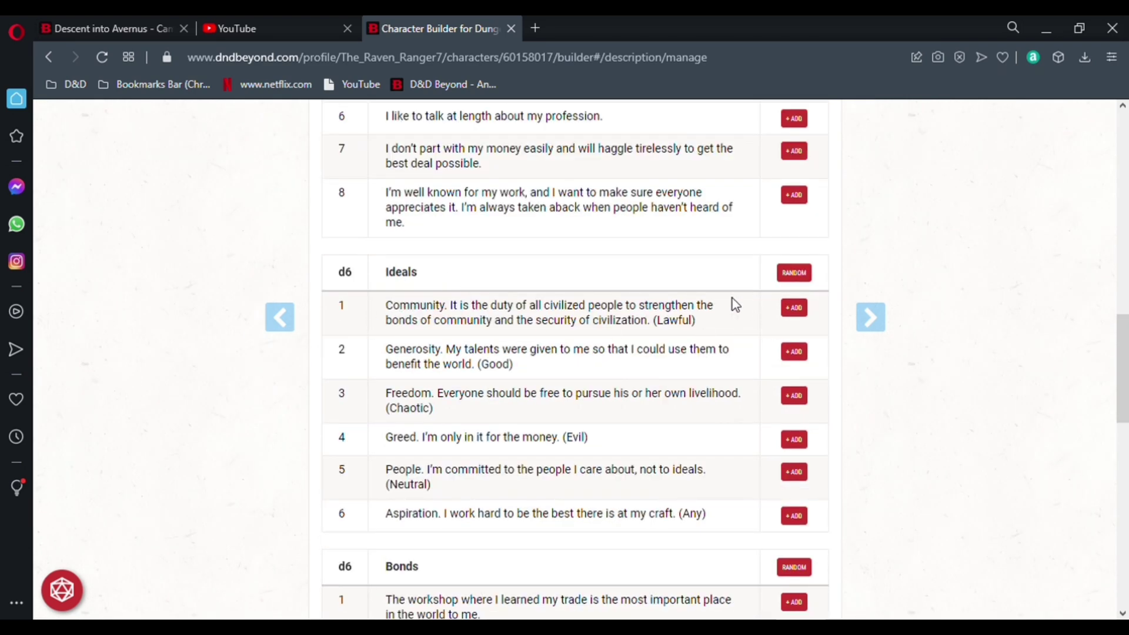
left_click(793, 274)
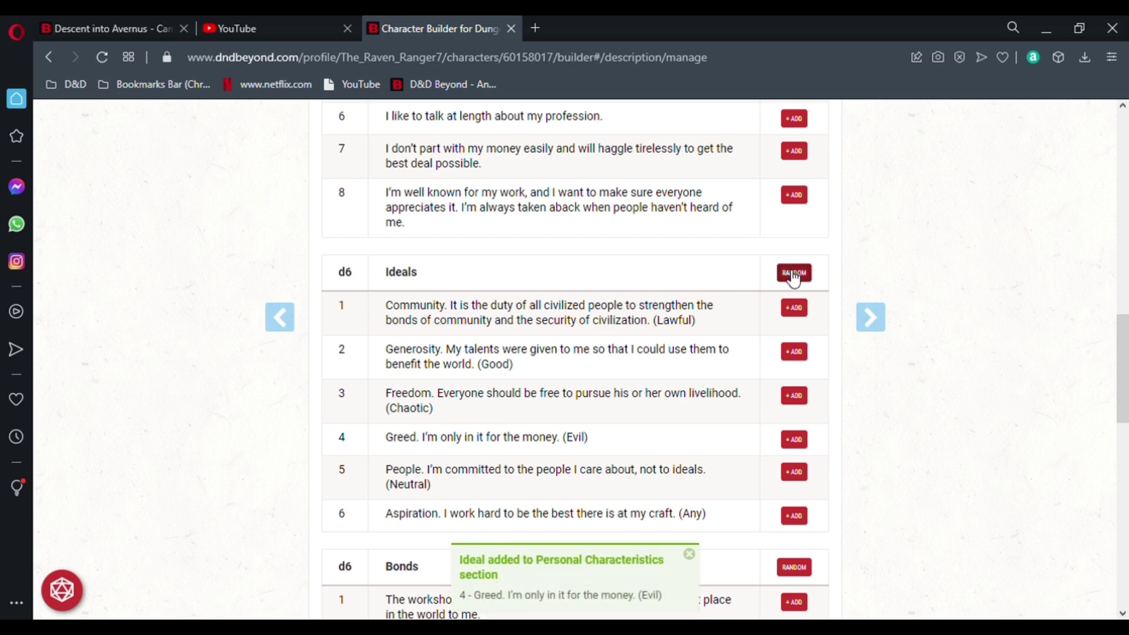
scroll(575, 351, "down", 2)
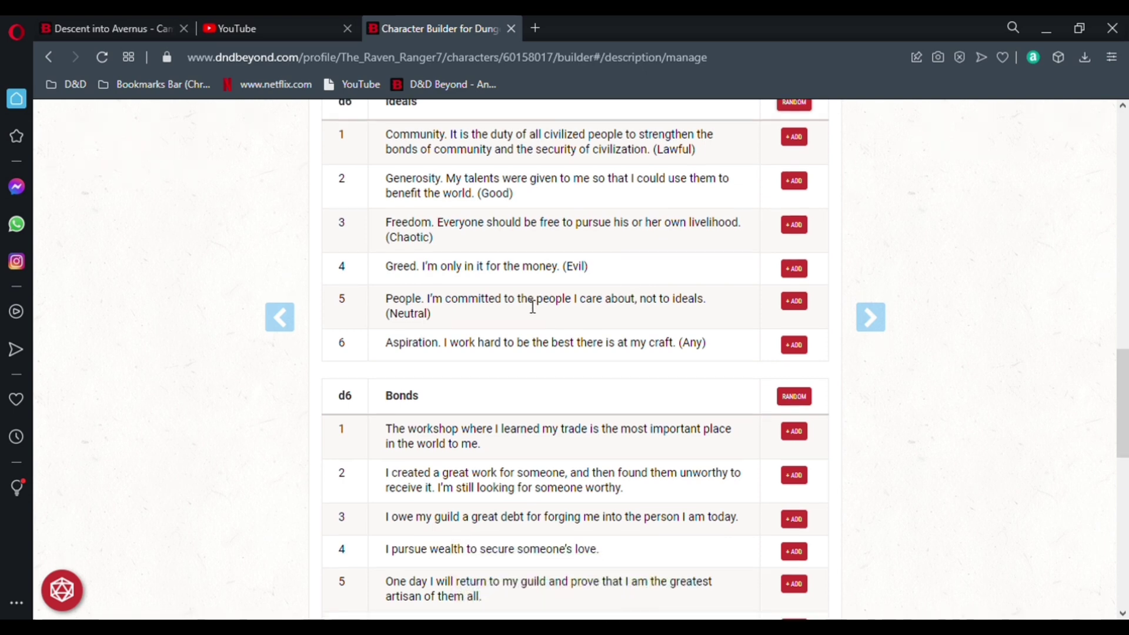
scroll(529, 300, "down", 2)
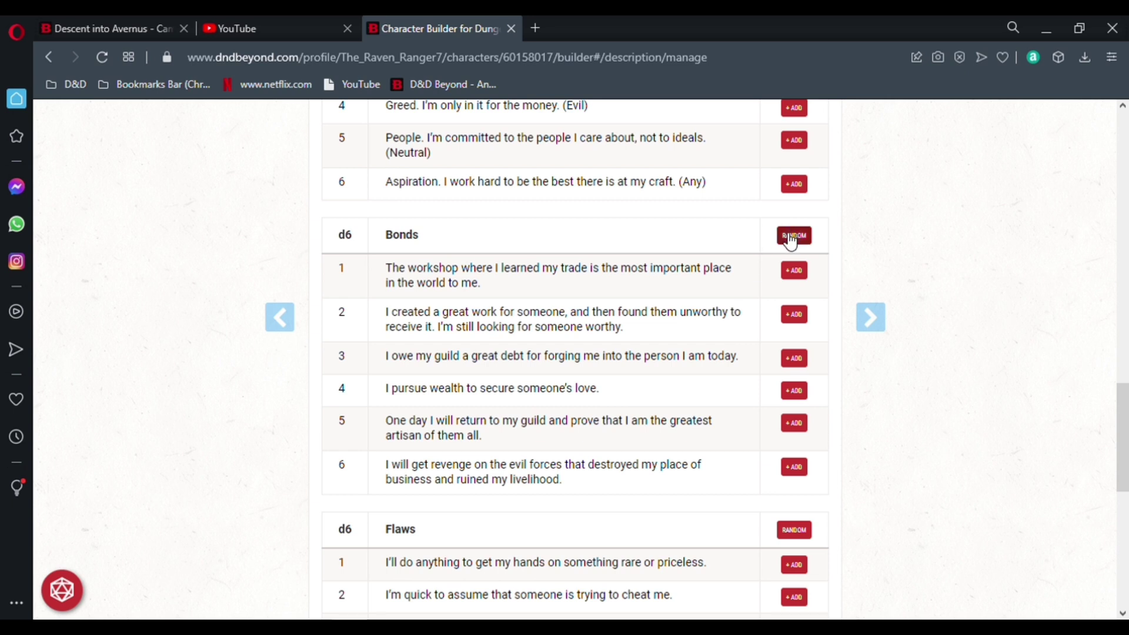
left_click(794, 236)
scroll(531, 406, "down", 1)
scroll(531, 406, "down", 1)
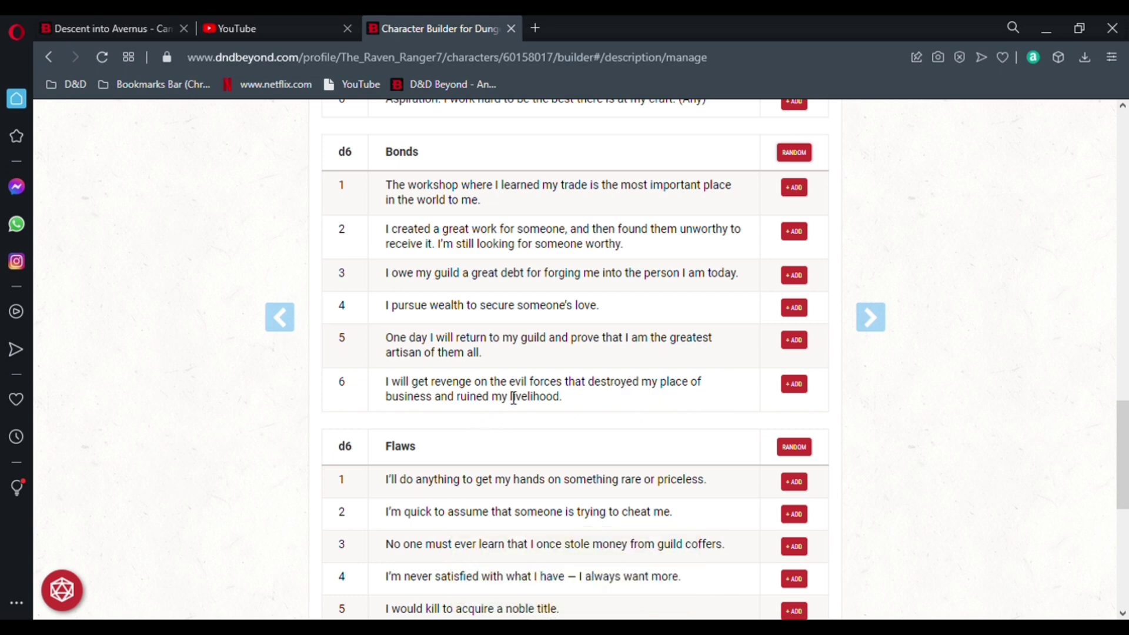
Step: Add a randomly rolled flaw from the suggested characteristics and collapse that section
scroll(645, 395, "down", 6)
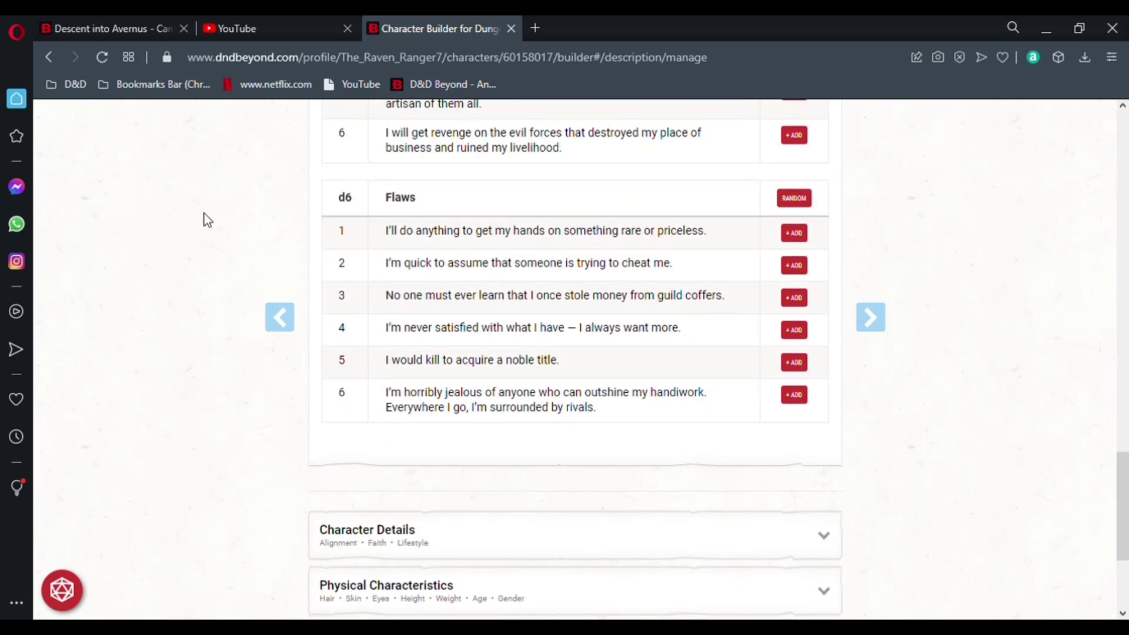
scroll(503, 344, "up", 4)
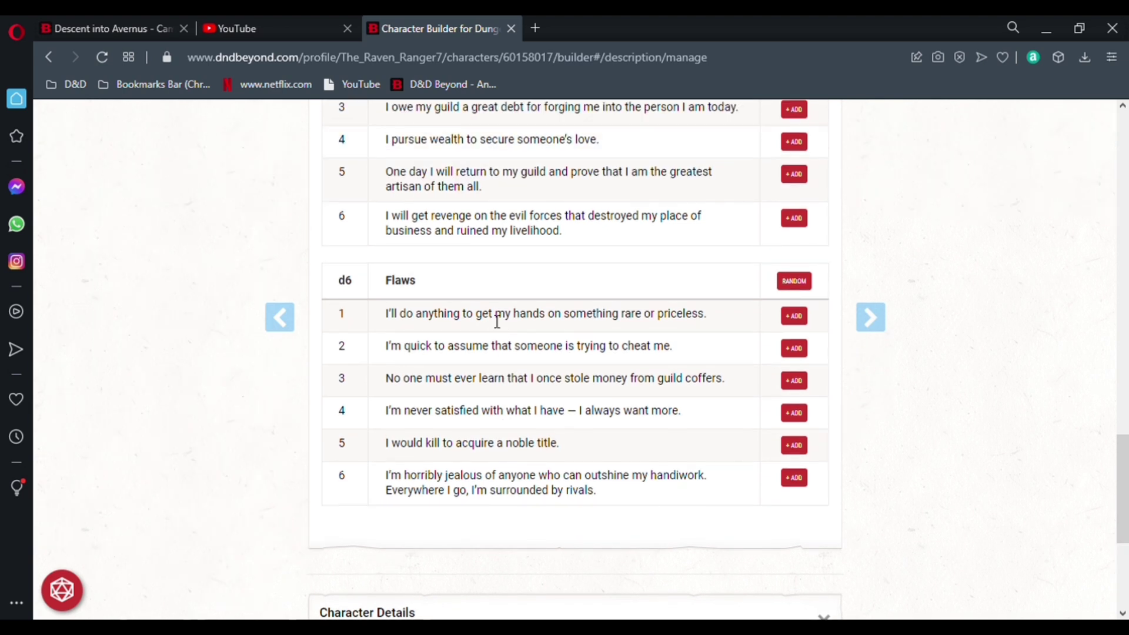
scroll(394, 342, "down", 2)
left_click(784, 284)
scroll(496, 388, "up", 20)
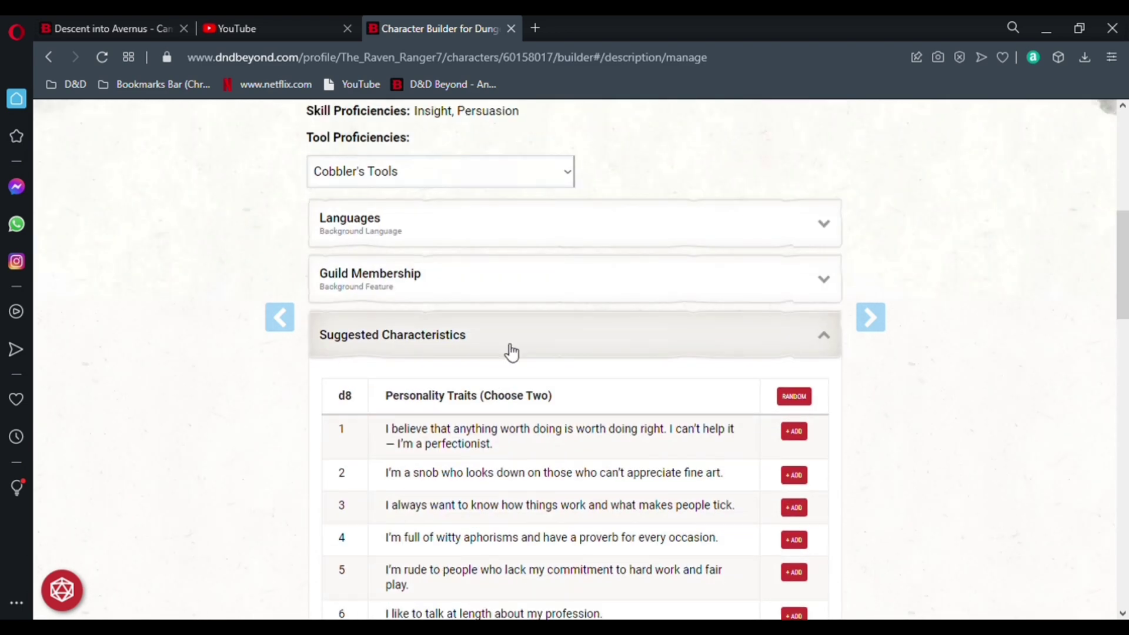
left_click(508, 344)
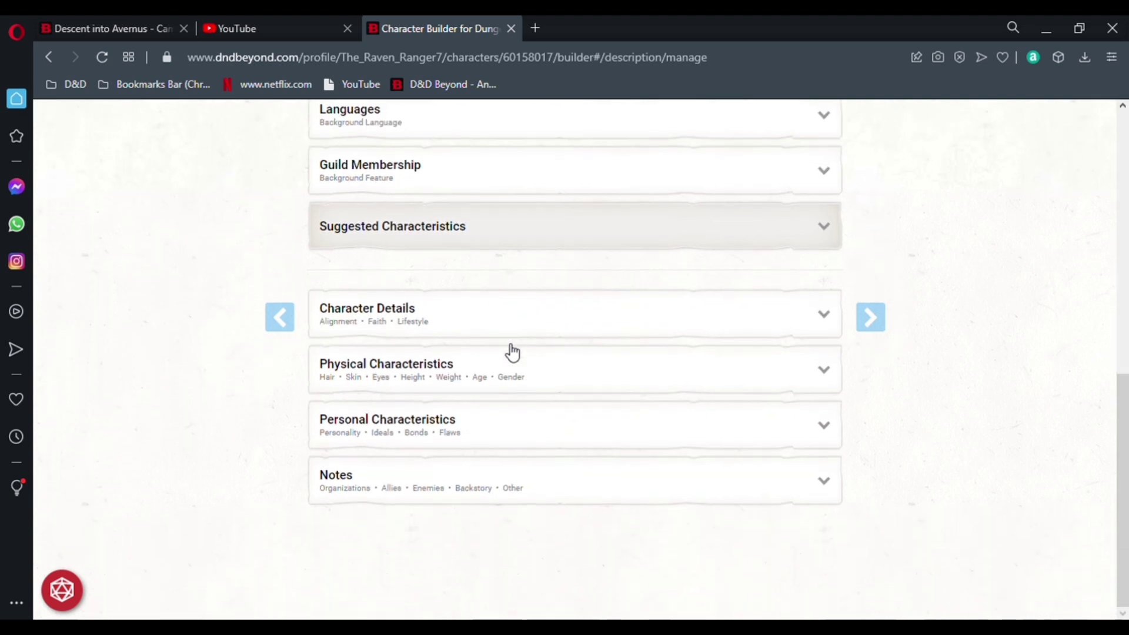
Step: In the character details, set the alignment to Chaotic Good and the lifestyle to Modest (1GP), leaving the faith blank
left_click(442, 322)
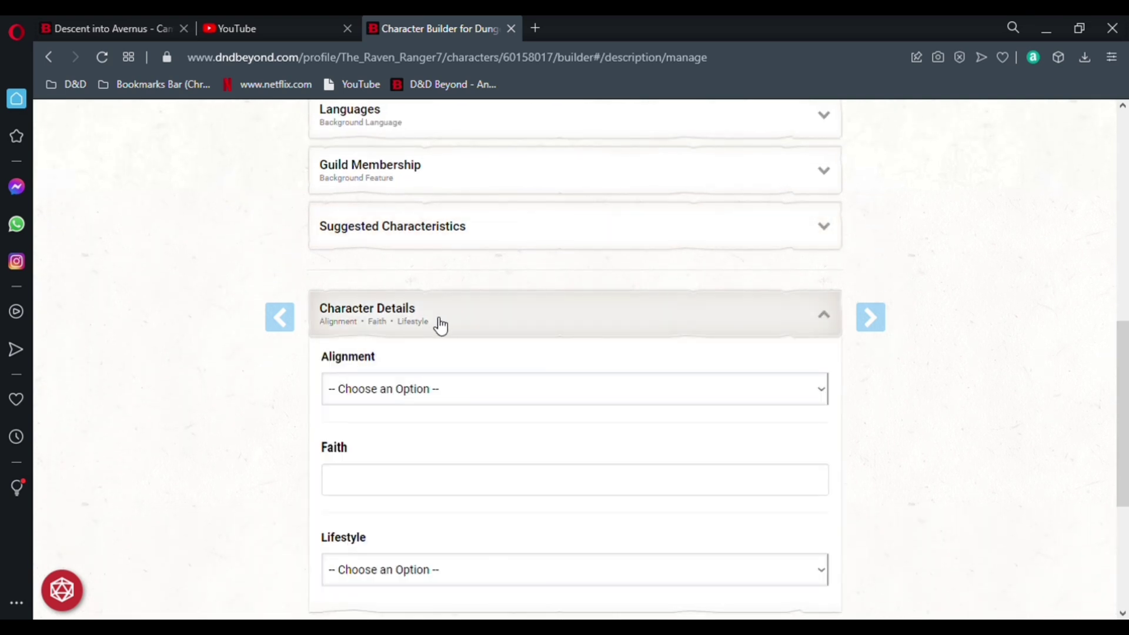
scroll(412, 282, "down", 3)
left_click(403, 222)
left_click(376, 274)
scroll(370, 233, "up", 1)
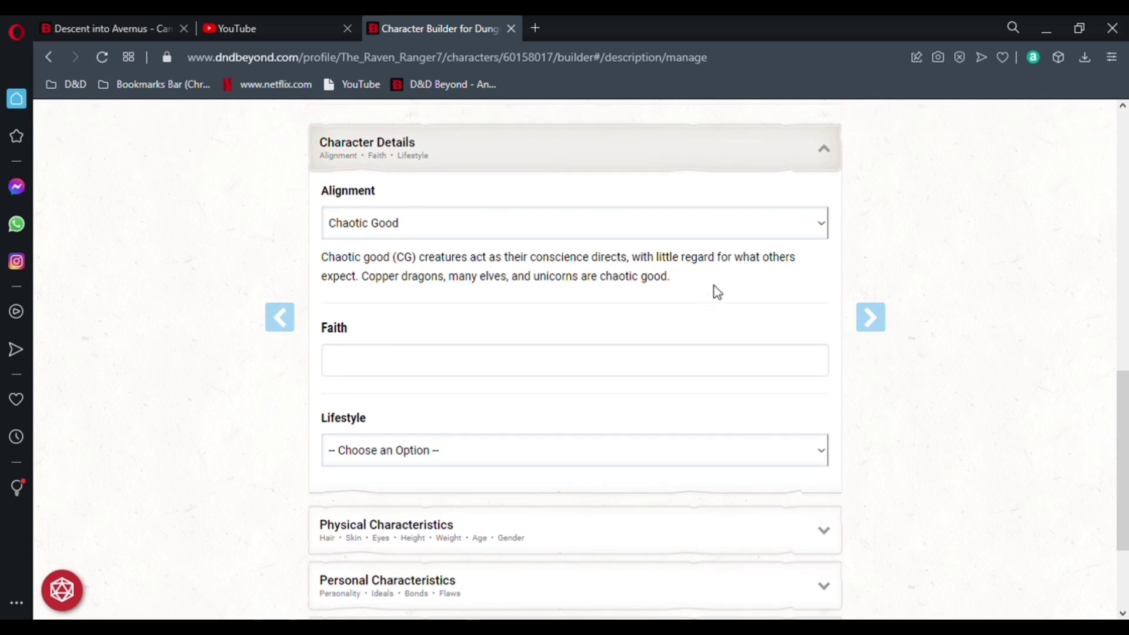
scroll(447, 294, "down", 1)
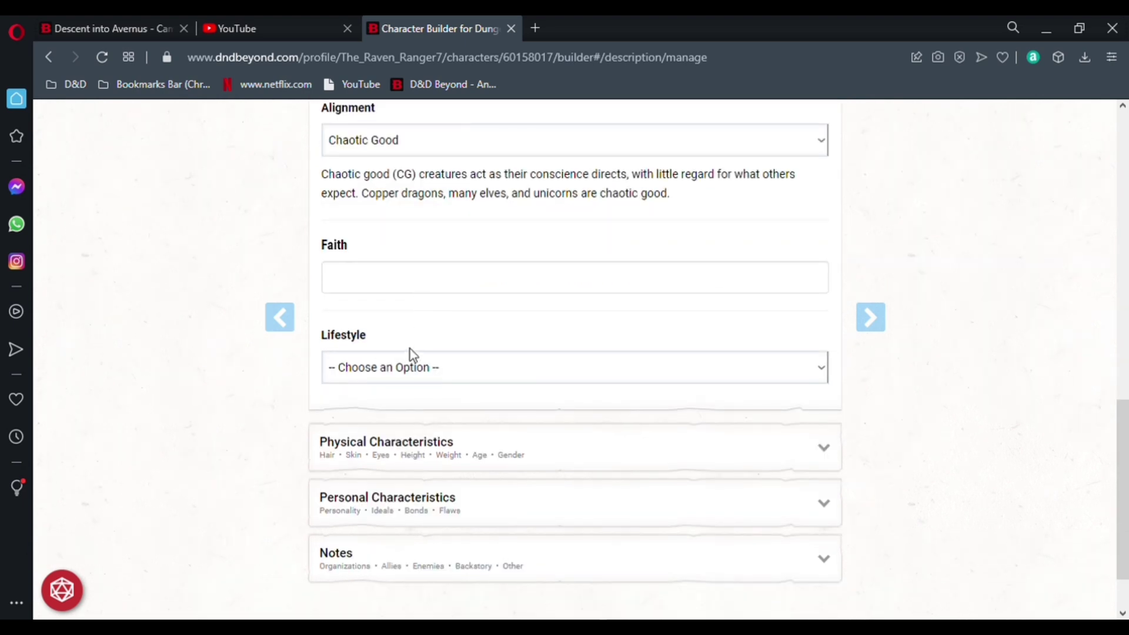
left_click(400, 457)
scroll(464, 330, "down", 2)
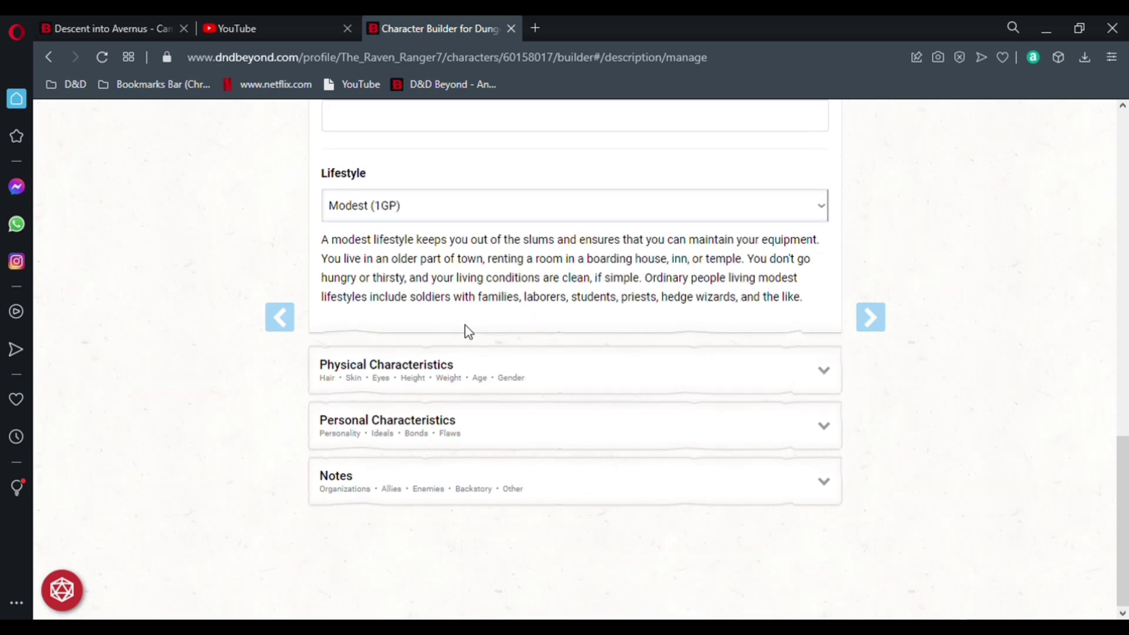
scroll(469, 332, "up", 2)
scroll(464, 330, "up", 5)
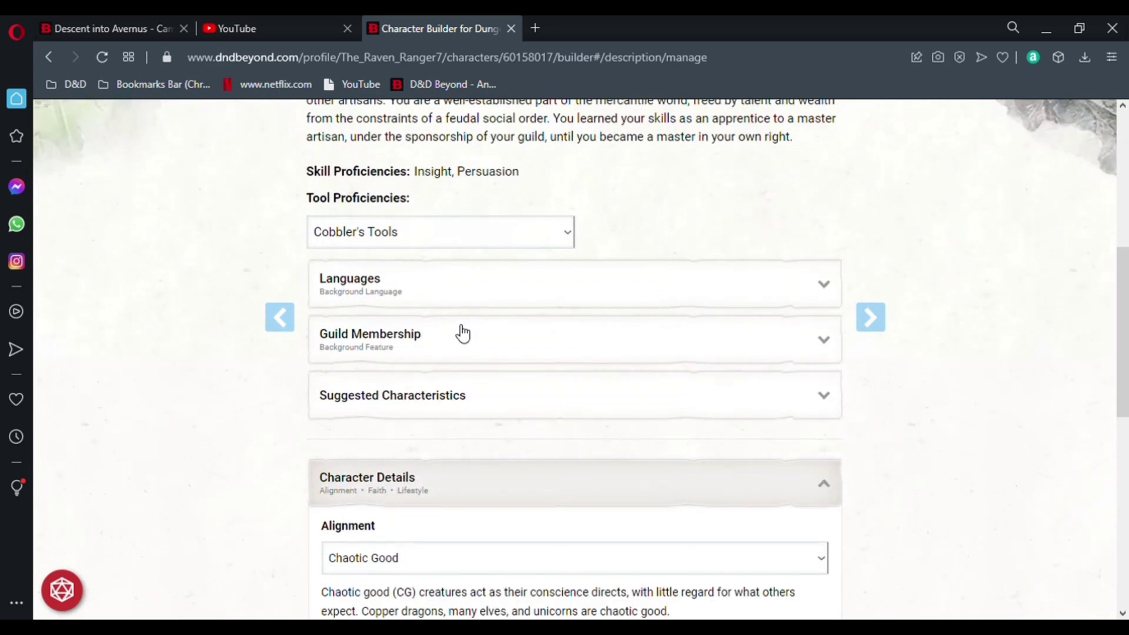
left_click(471, 465)
Step: Look through the Physical Characteristics fields, from hair to gender, without filling them in
scroll(471, 451, "down", 2)
left_click(415, 373)
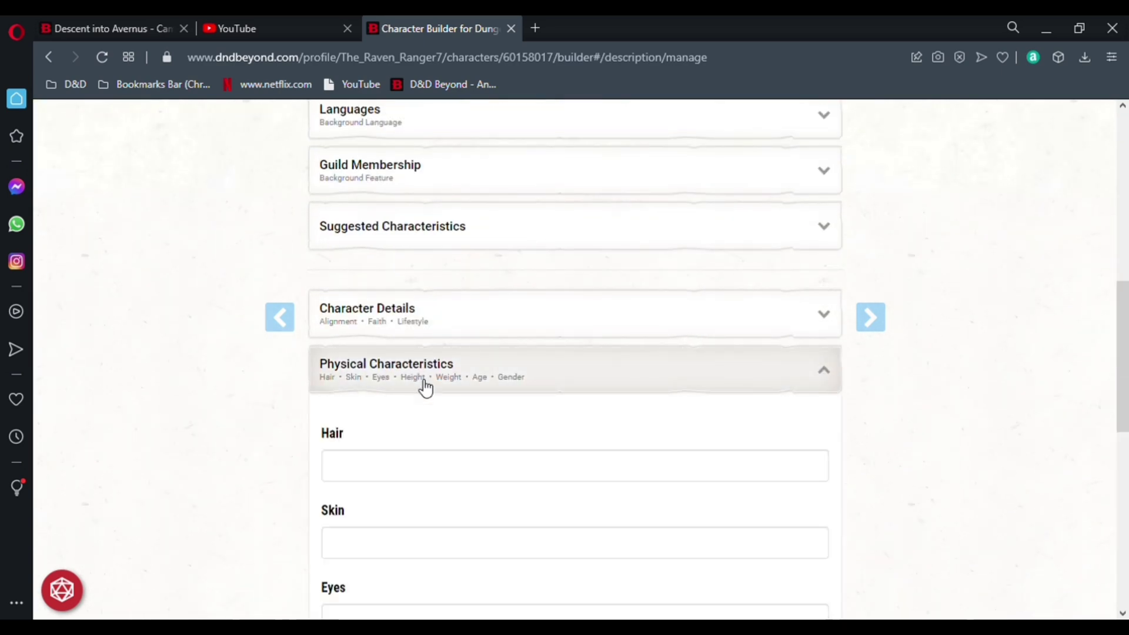
scroll(471, 429, "down", 5)
scroll(470, 429, "up", 5)
scroll(353, 394, "down", 4)
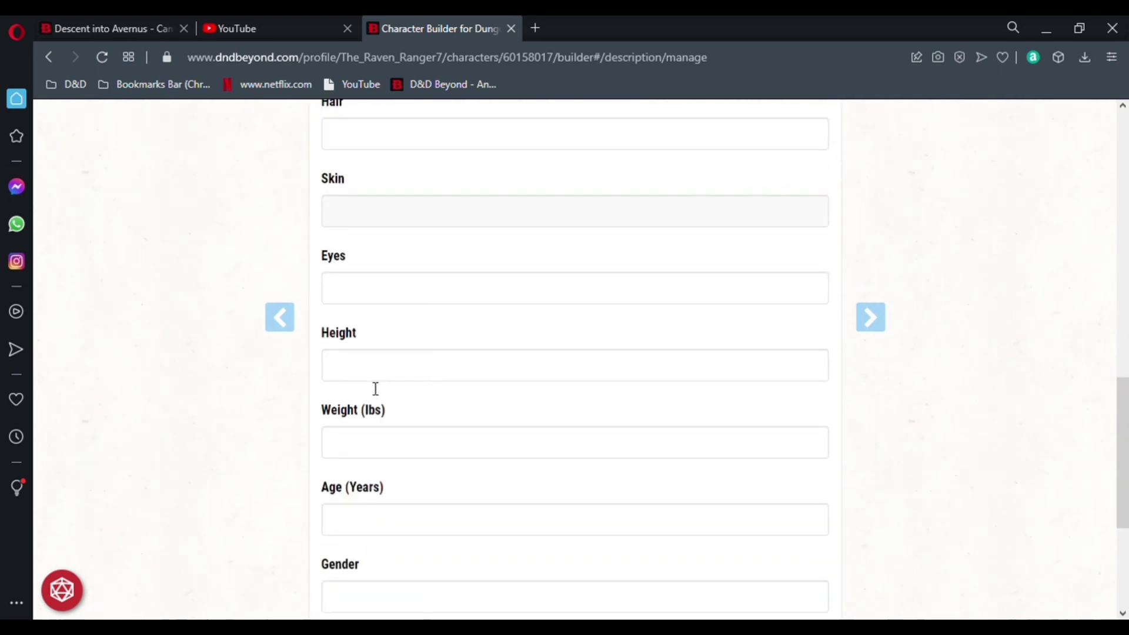
scroll(378, 352, "down", 2)
scroll(382, 350, "up", 6)
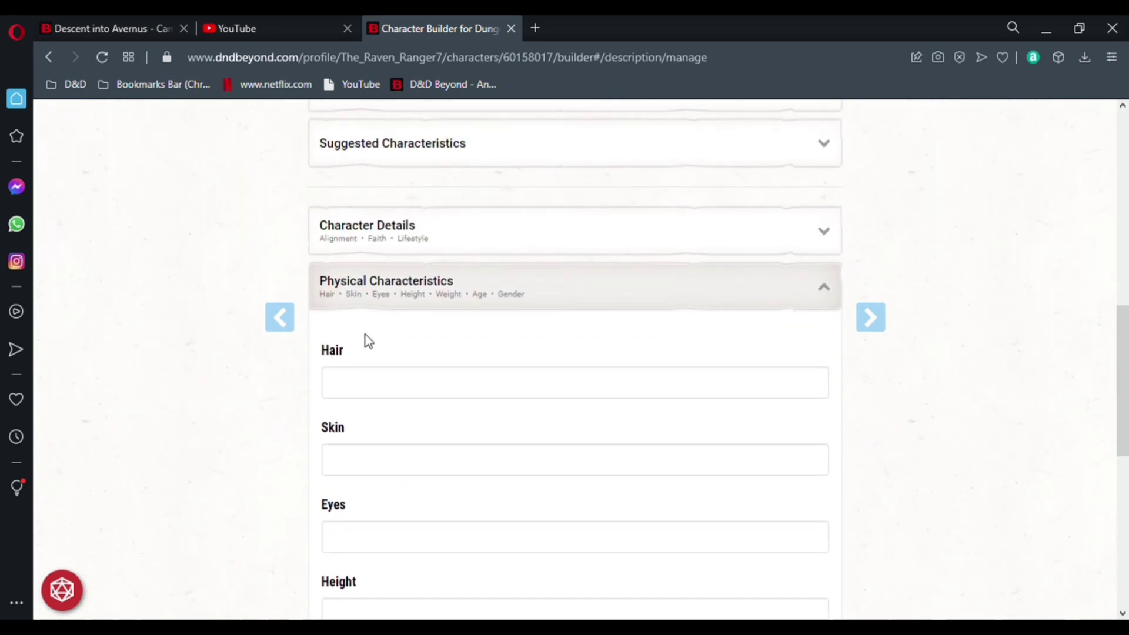
left_click(367, 293)
Step: Review the personality traits, ideals, bonds and flaws under Personal Characteristics, and view the Notes categories
left_click(414, 437)
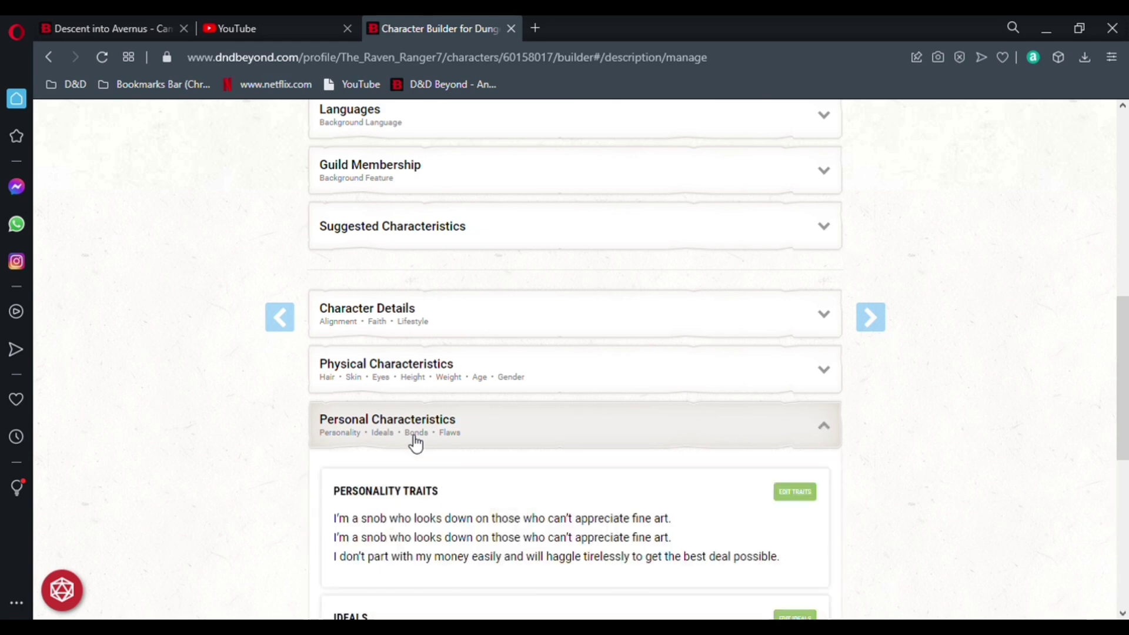
scroll(414, 435, "down", 5)
scroll(414, 436, "up", 3)
scroll(413, 435, "down", 3)
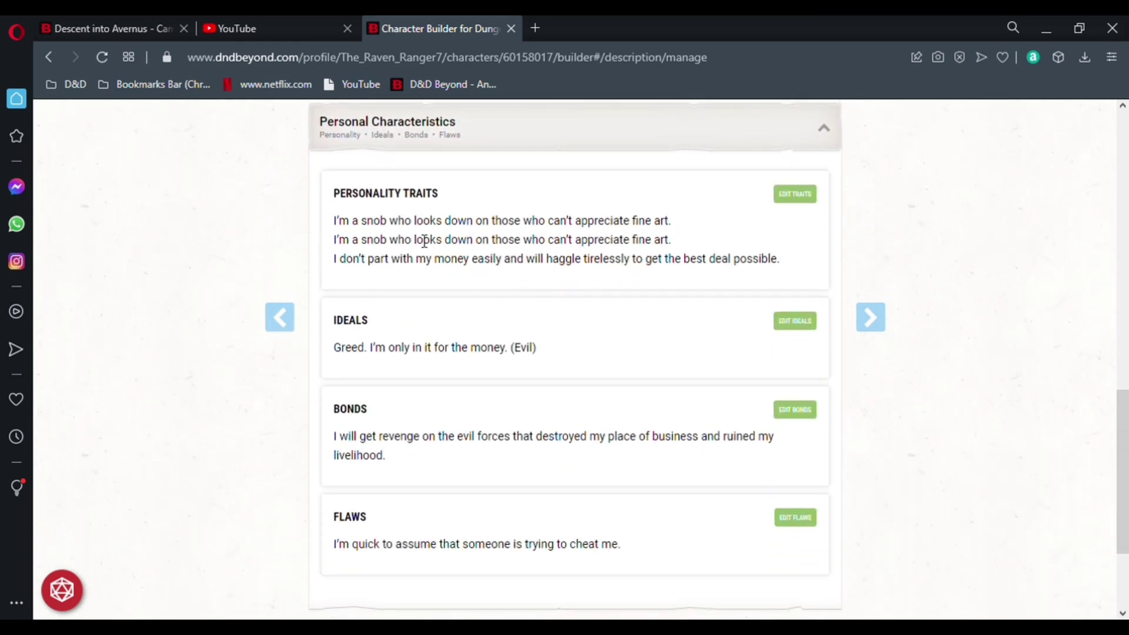
left_click(509, 130)
left_click(406, 497)
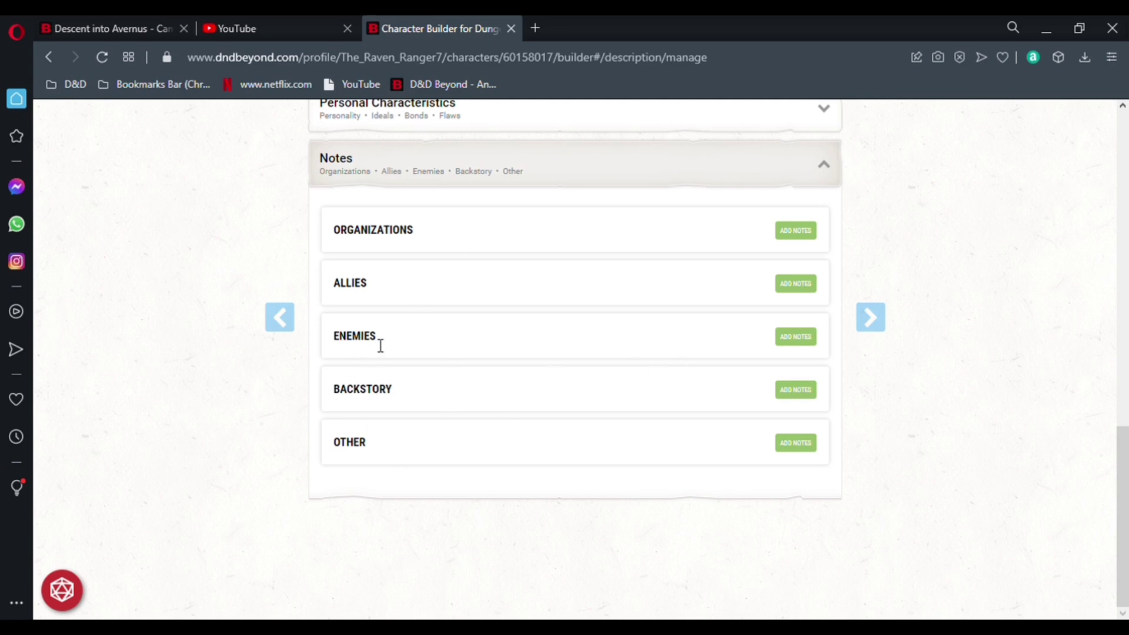
Step: Return to the class selection and add the Rogue class to the character
scroll(418, 174, "up", 12)
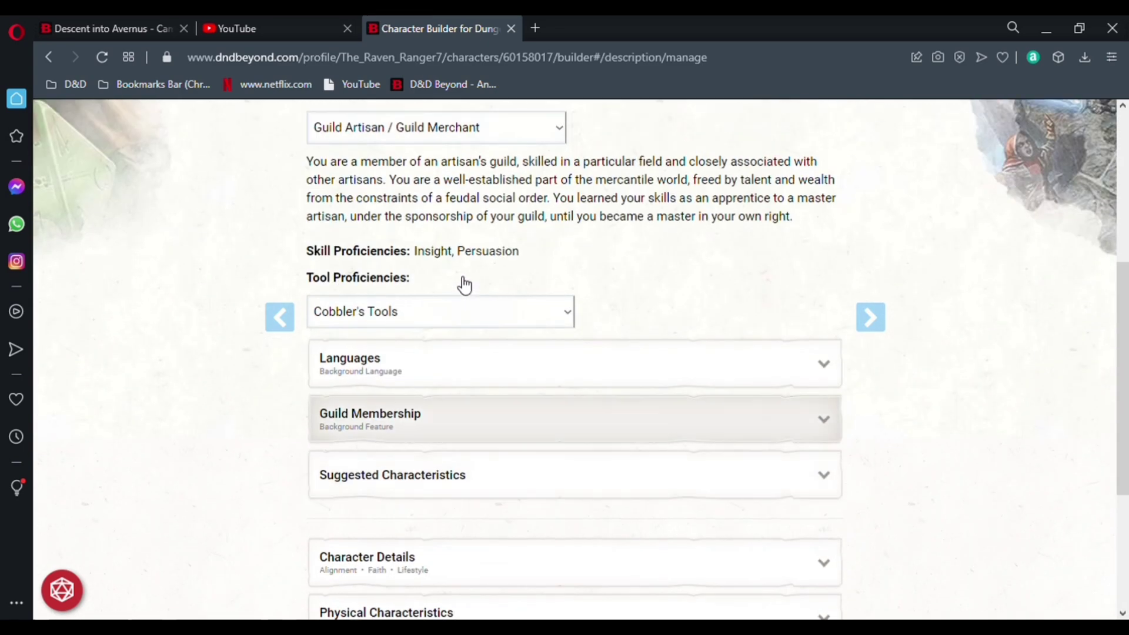
scroll(457, 283, "up", 3)
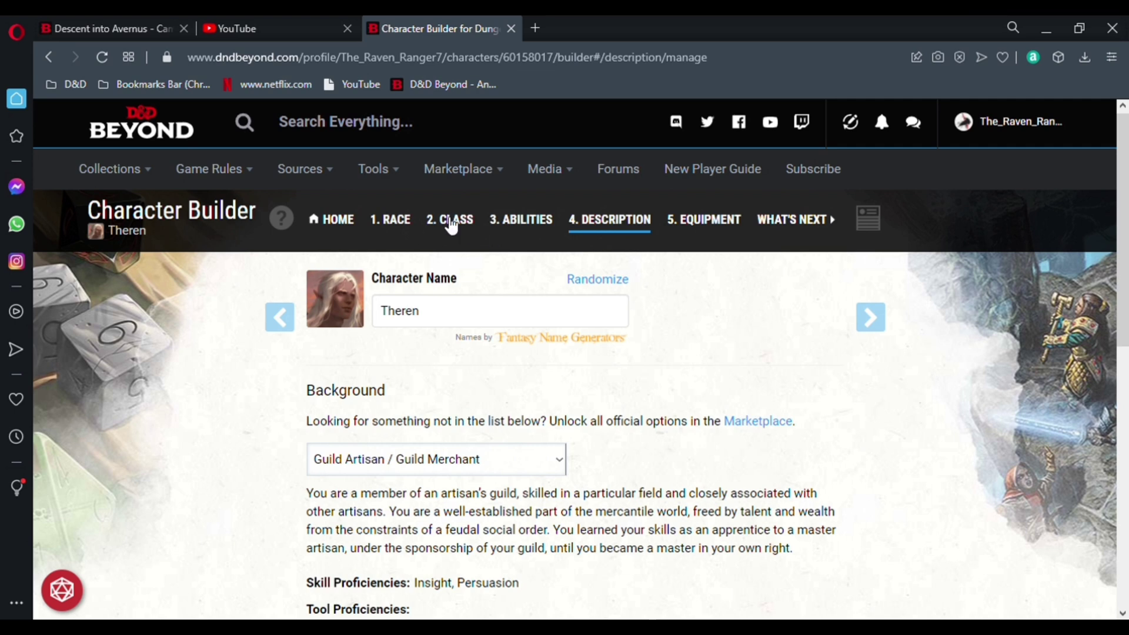
left_click(451, 225)
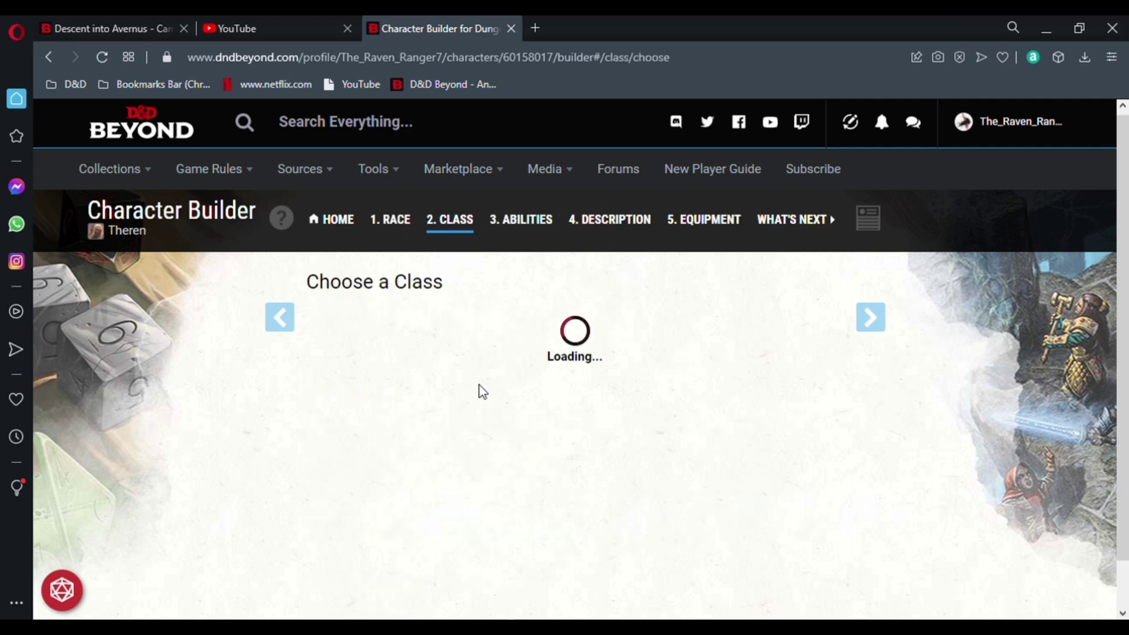
scroll(474, 393, "down", 8)
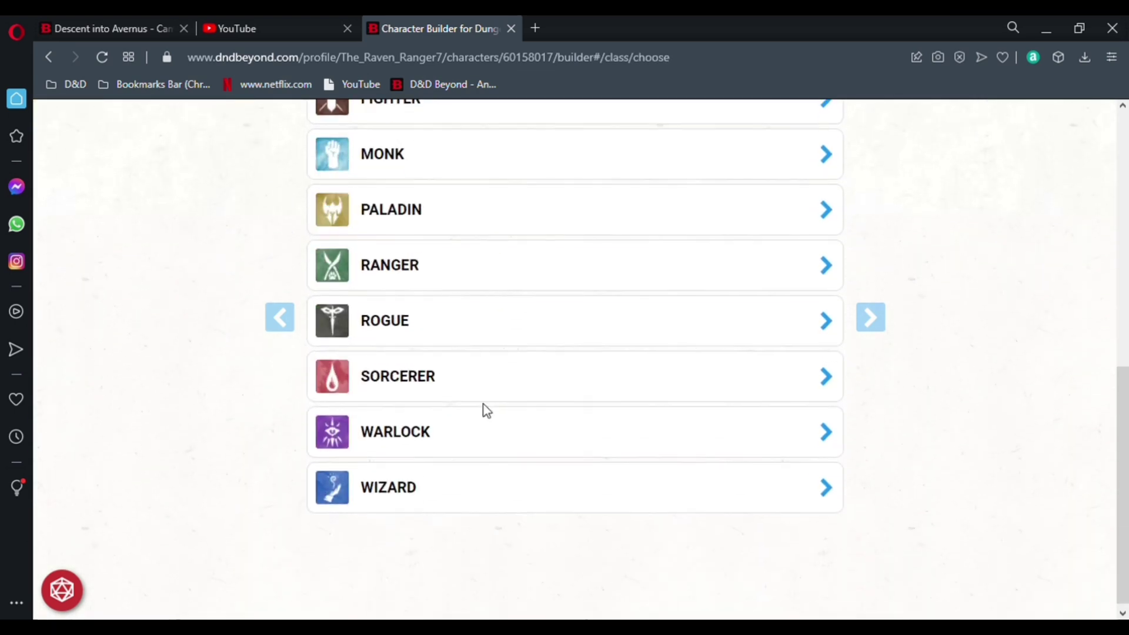
left_click(405, 322)
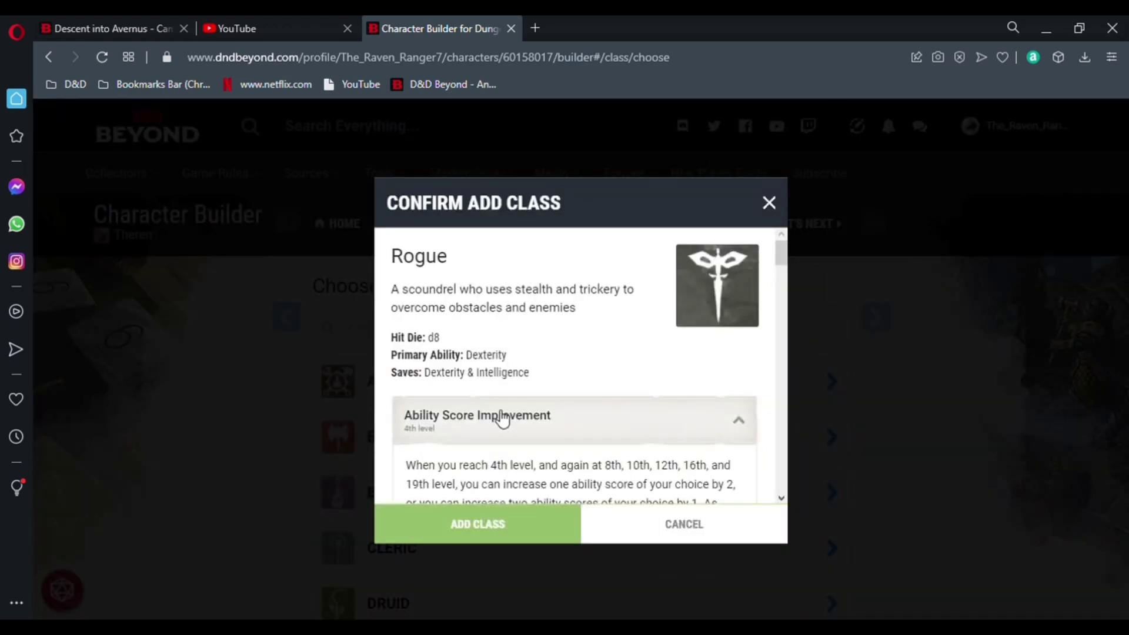
scroll(506, 422, "down", 4)
scroll(507, 422, "up", 5)
left_click(508, 529)
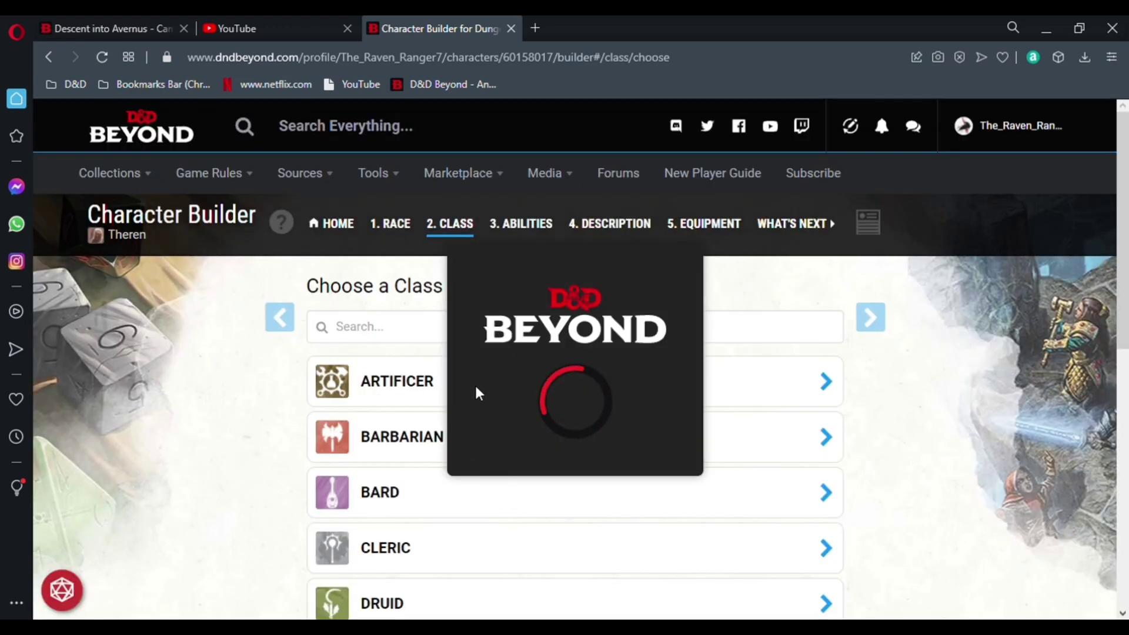
Step: Read the Rogue's 1st-level Hit Points class feature and collapse it again
scroll(470, 302, "down", 1)
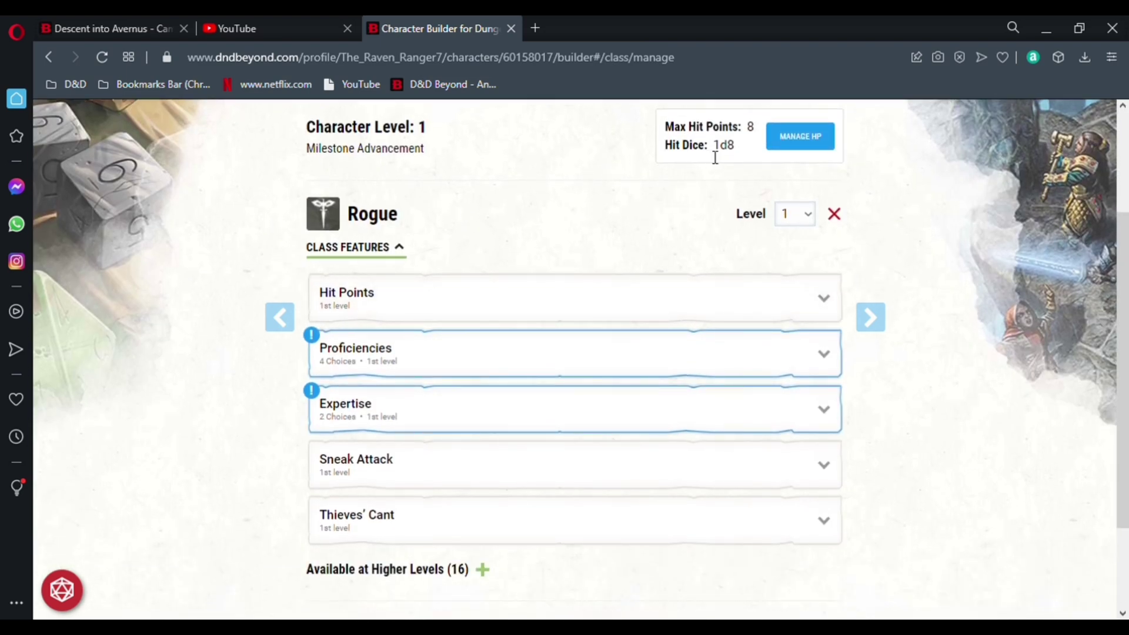
left_click(405, 300)
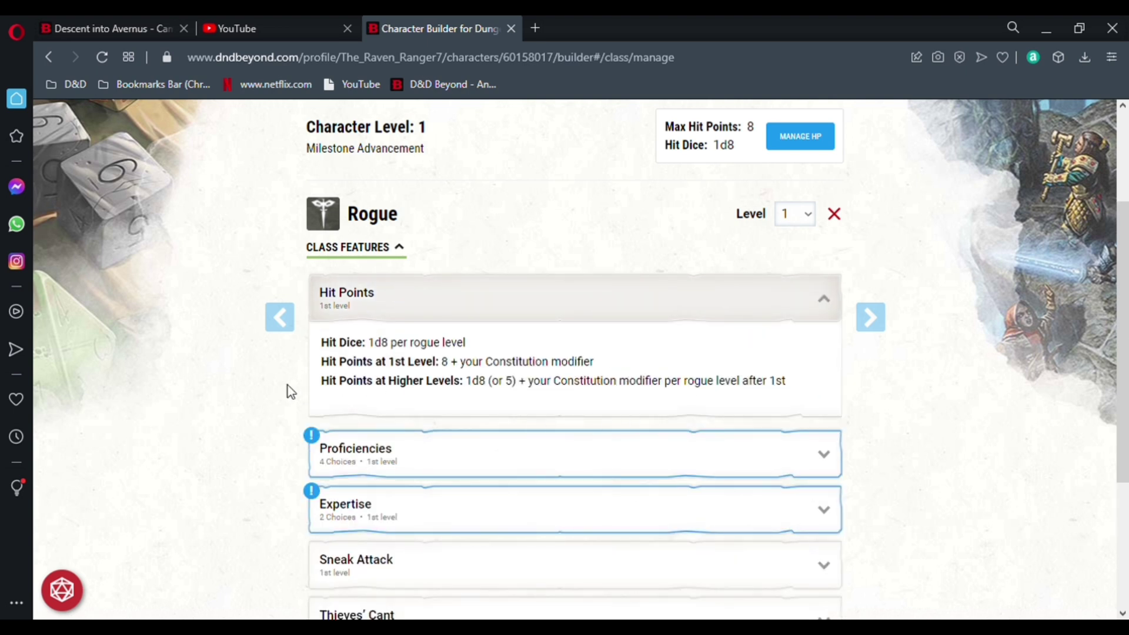
left_click(387, 317)
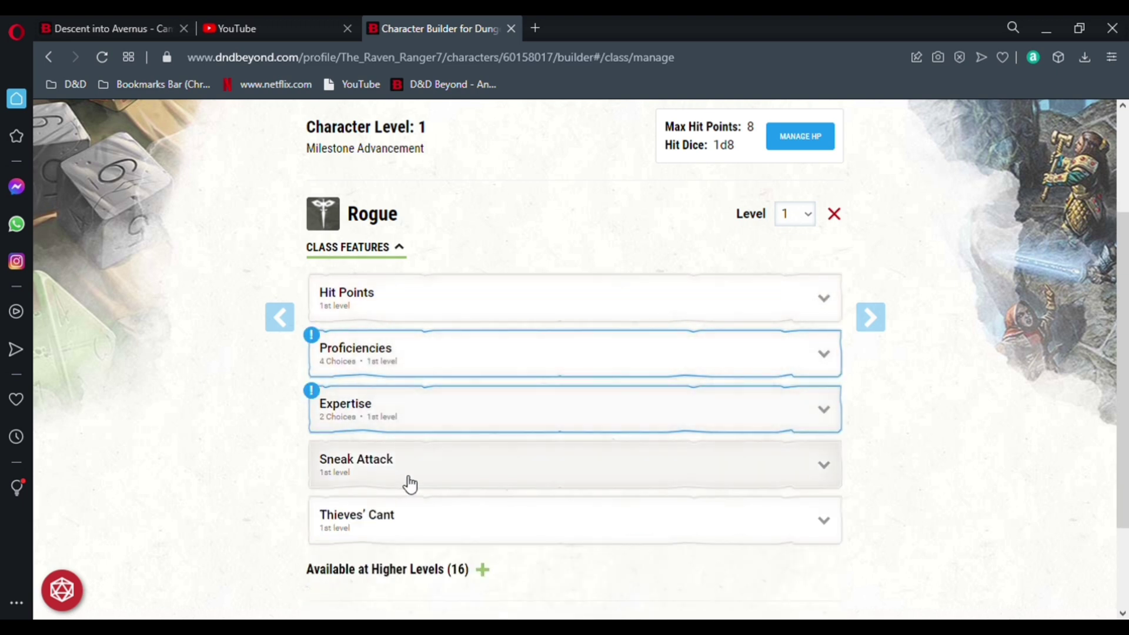
Step: Read the full description of the Rogue's Sneak Attack class feature and collapse it again
left_click(441, 469)
scroll(442, 469, "down", 1)
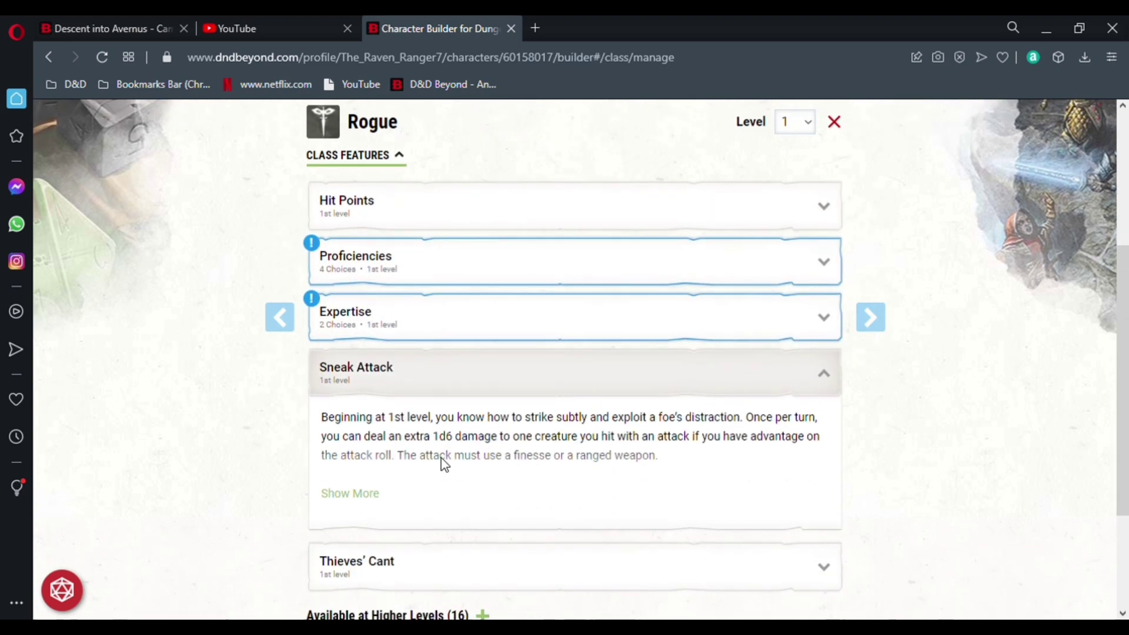
left_click(367, 504)
scroll(375, 506, "down", 4)
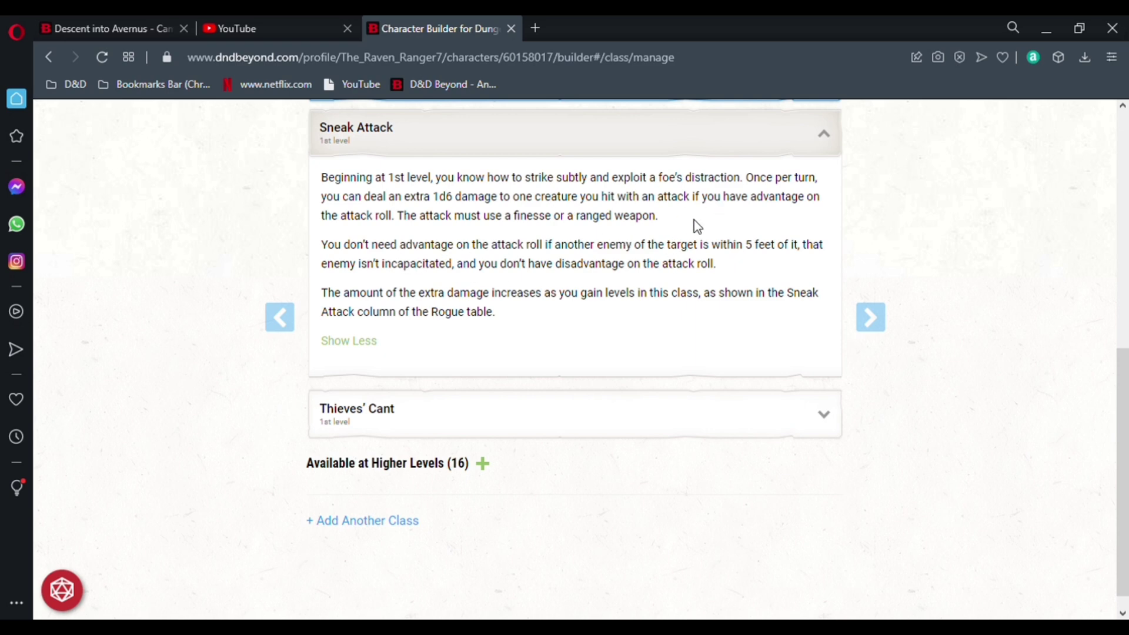
scroll(474, 312, "up", 3)
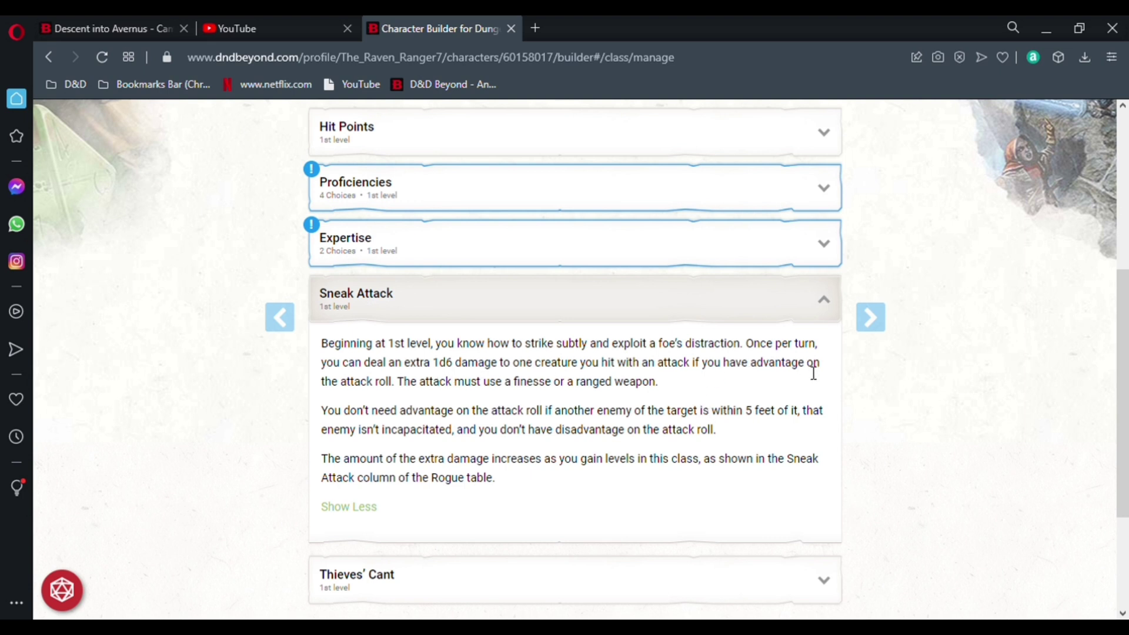
double_click(760, 370)
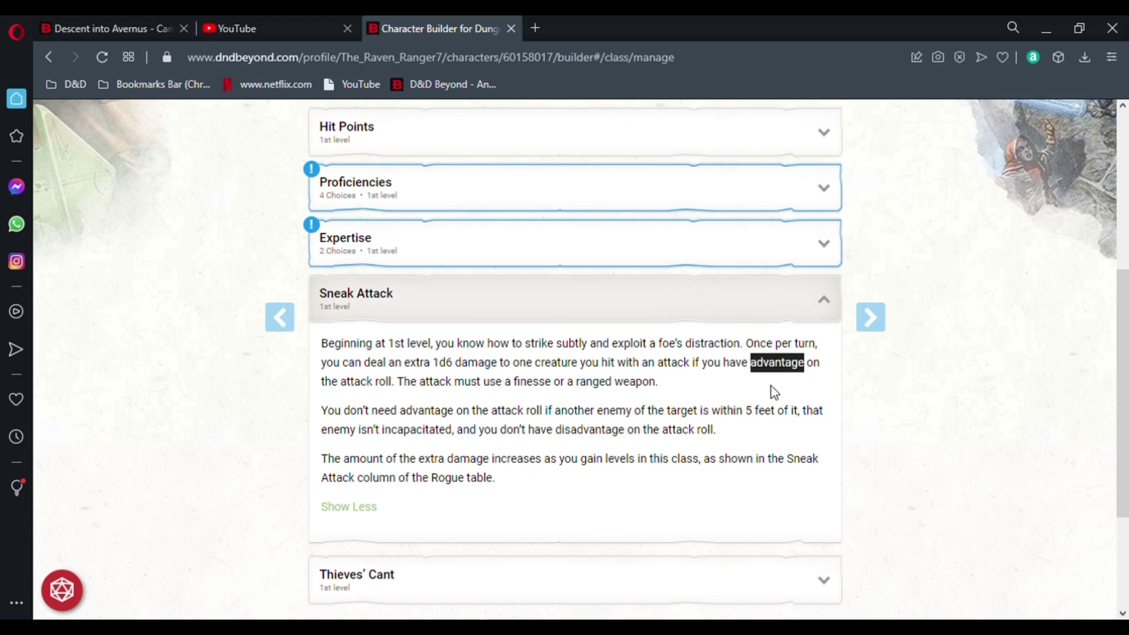
left_click(771, 386)
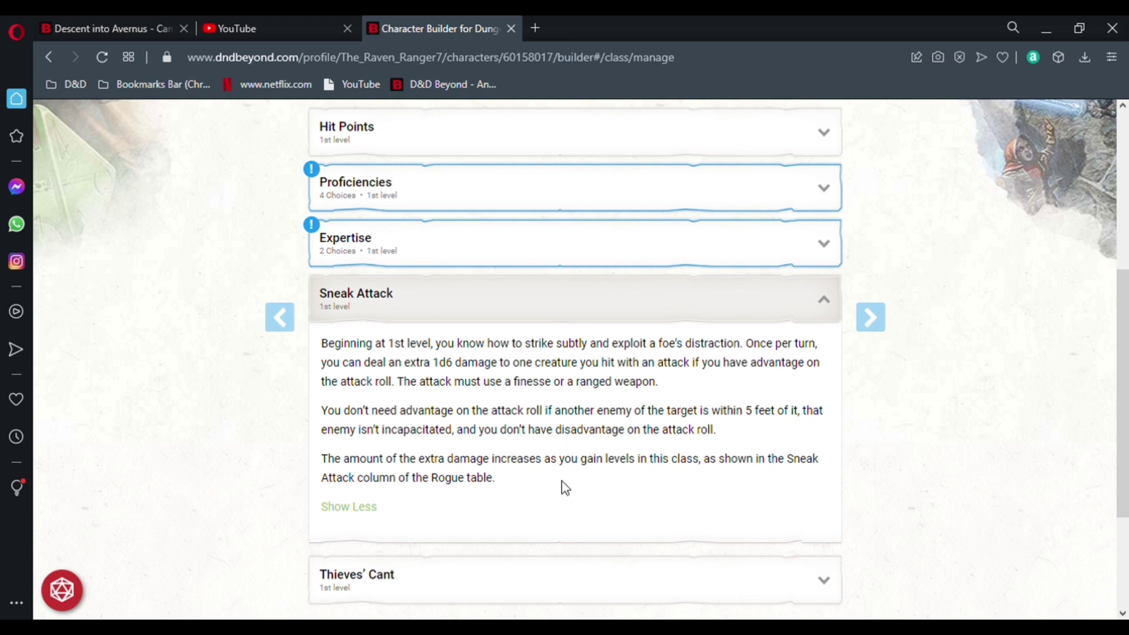
left_click(456, 310)
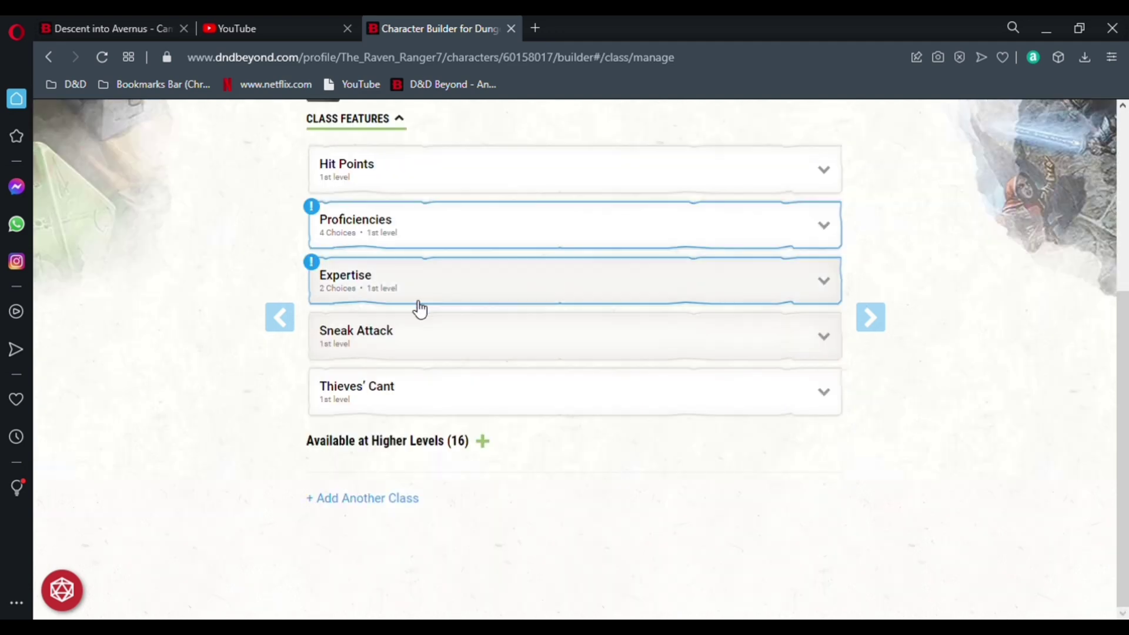
Step: Read the full description of the Thieves' Cant class feature and collapse it again
left_click(397, 406)
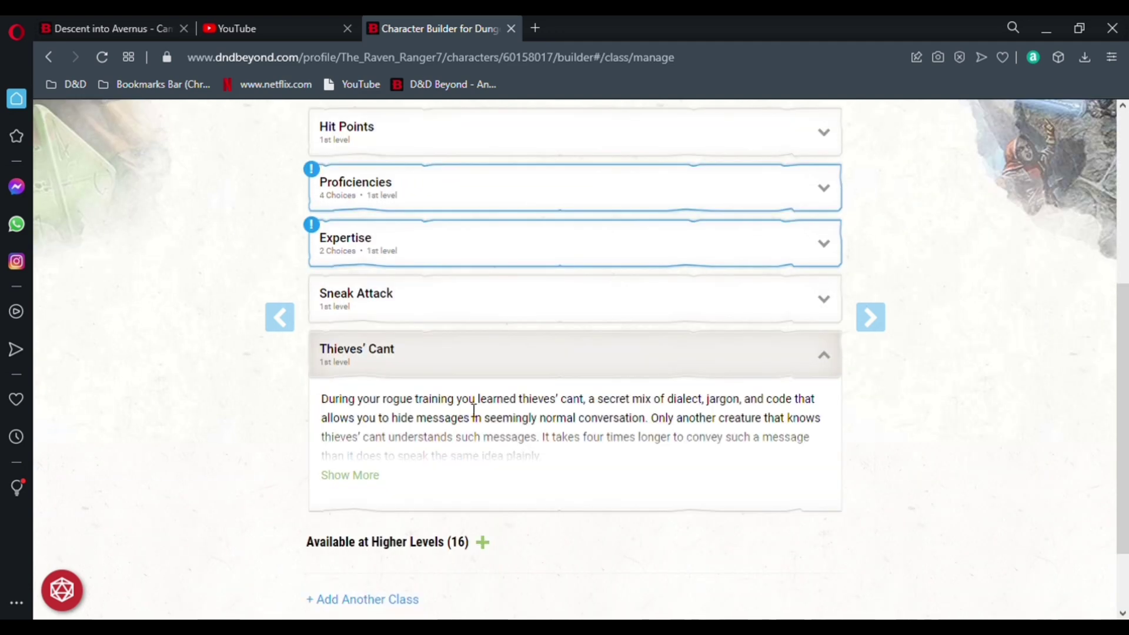
left_click(365, 476)
scroll(476, 465, "down", 3)
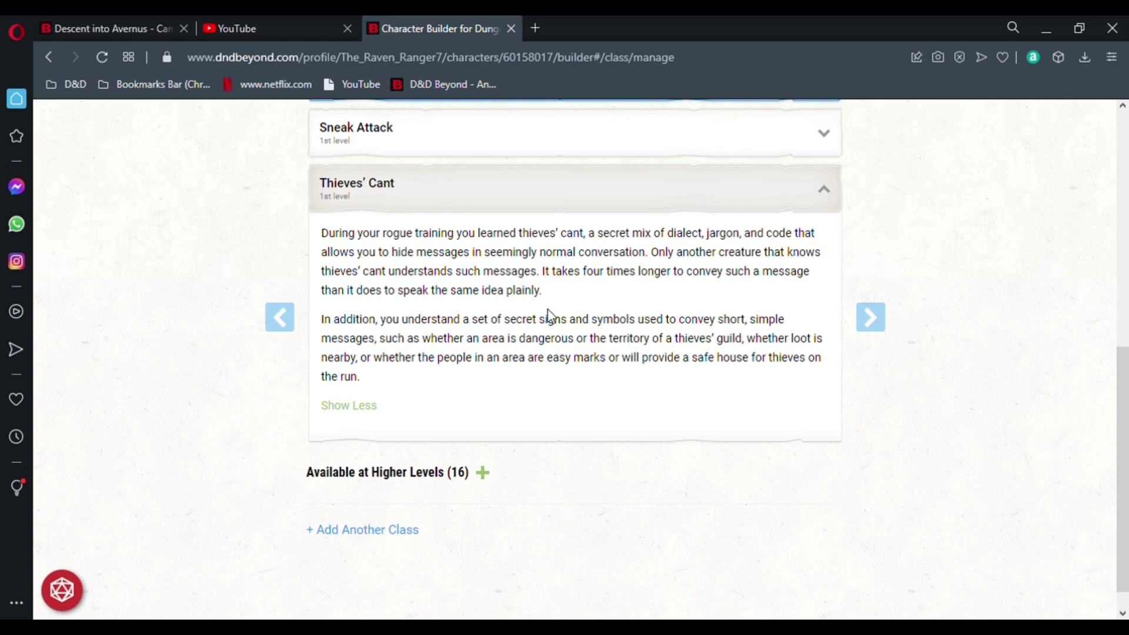
left_click(415, 200)
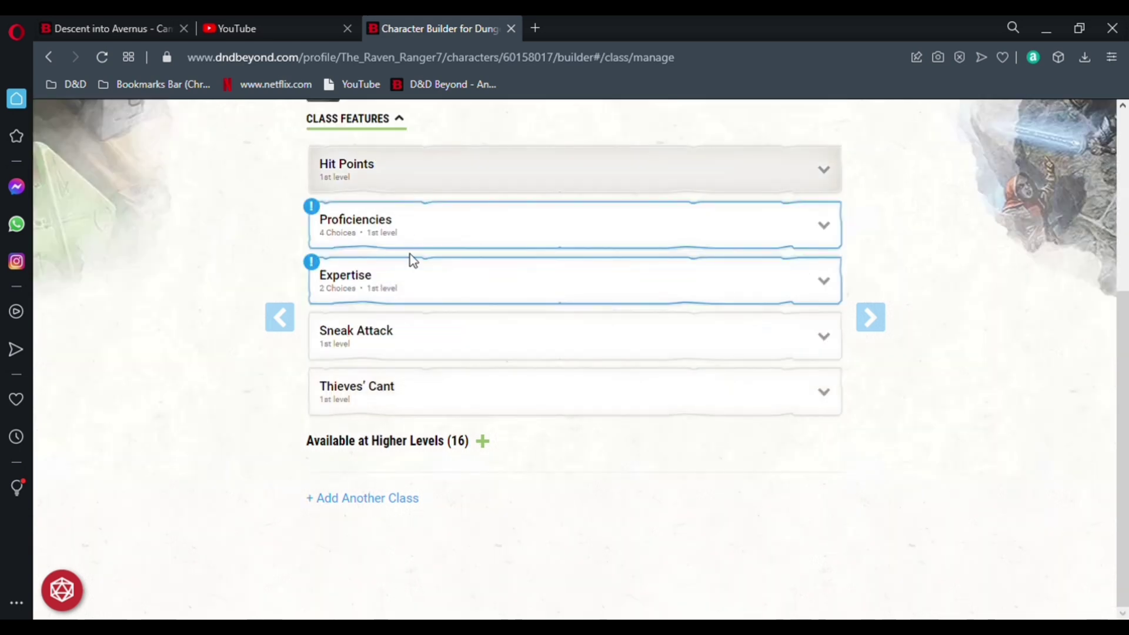
Step: Choose Sleight of Hand, Deception, Investigation and Stealth as the four Rogue skills under Proficiencies
scroll(417, 265, "up", 1)
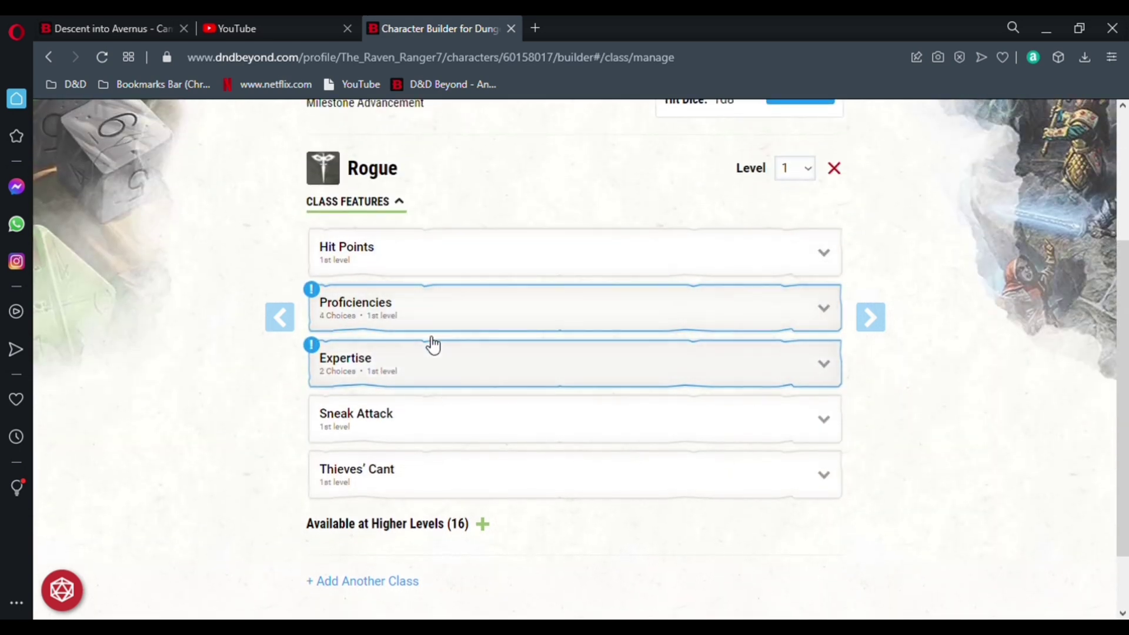
left_click(413, 317)
scroll(411, 344, "down", 3)
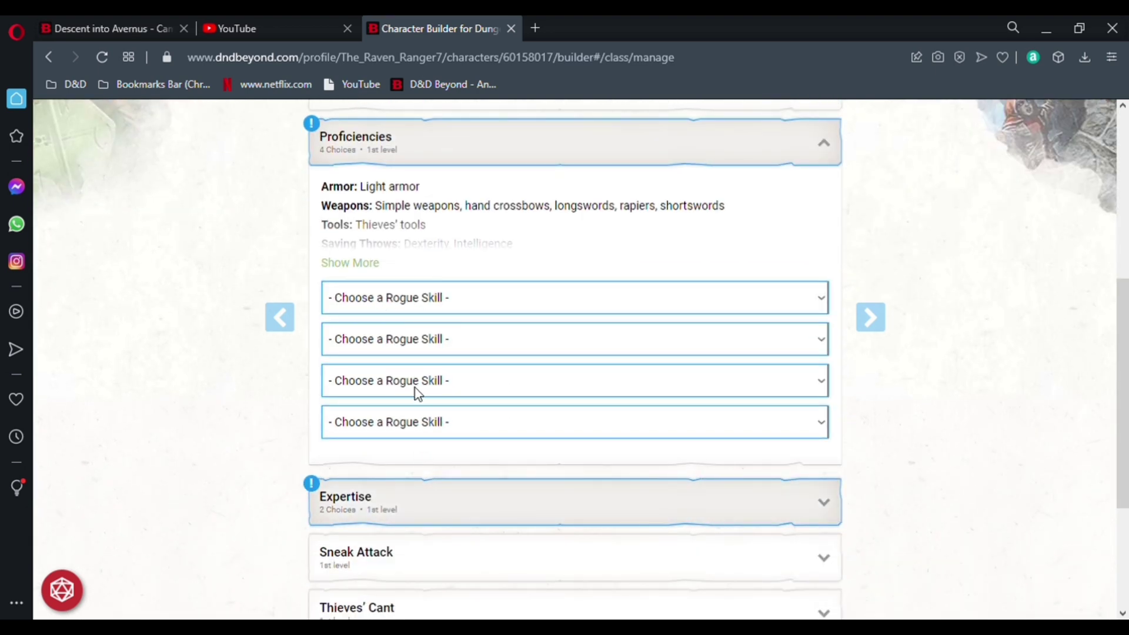
left_click(546, 453)
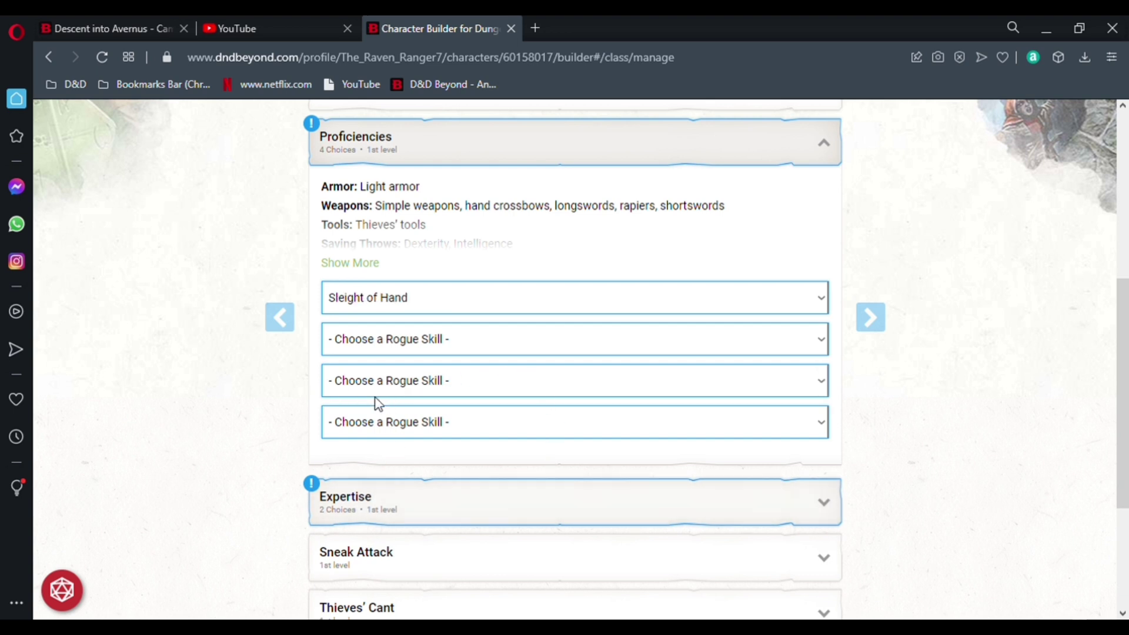
left_click(427, 341)
left_click(412, 383)
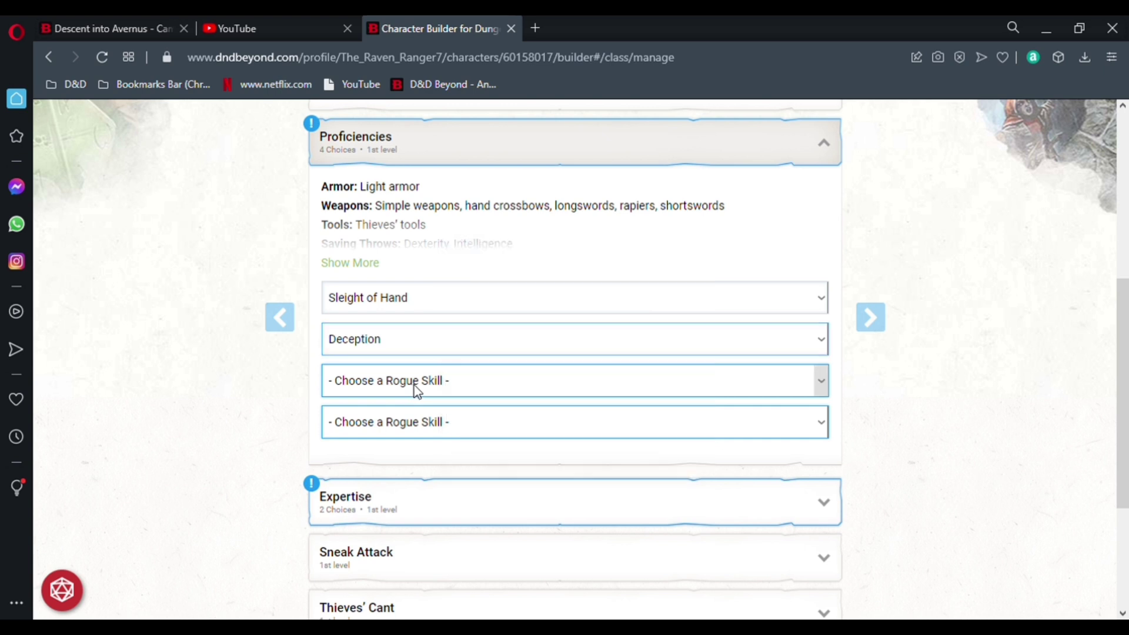
left_click(365, 421)
left_click(441, 427)
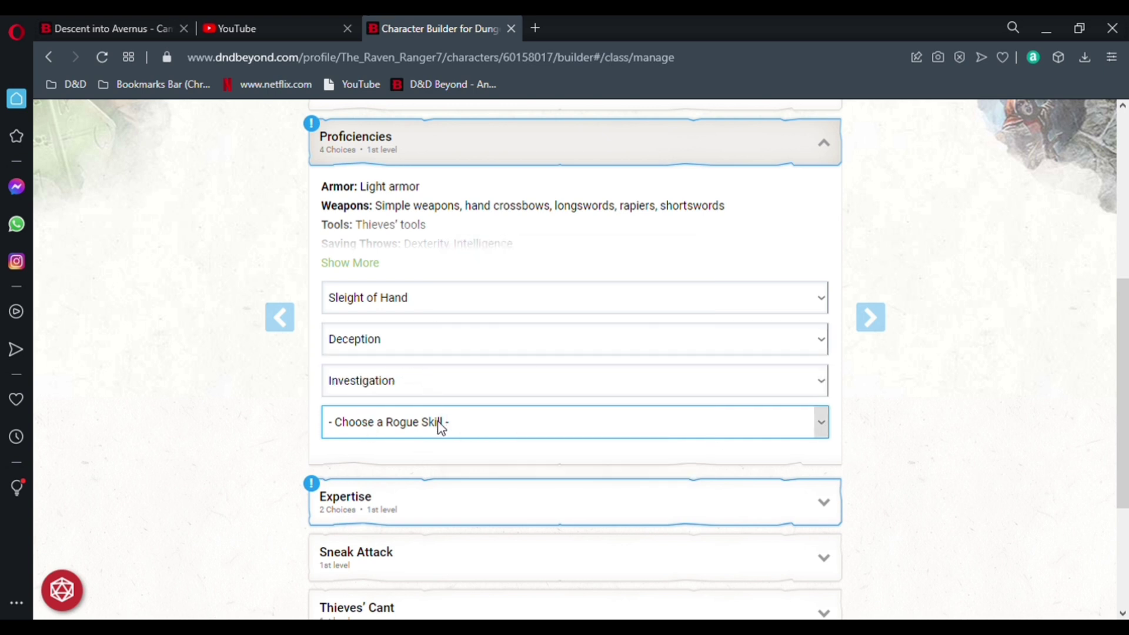
left_click(415, 550)
scroll(408, 339, "down", 1)
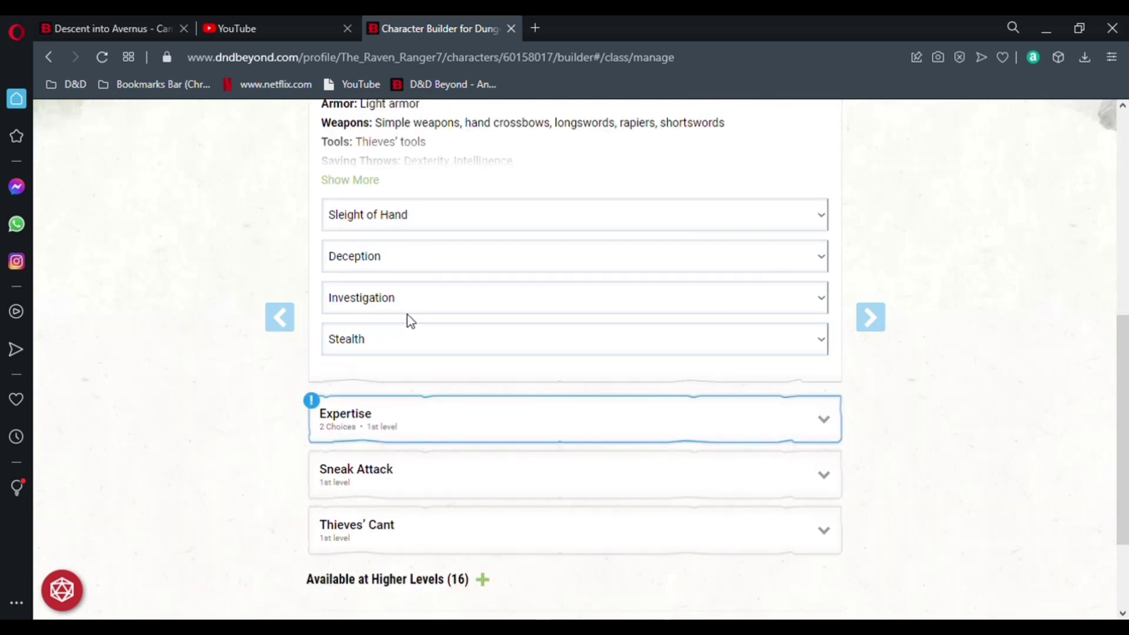
Step: Read the full Proficiencies description covering armor, weapons, tools, saving throws and skills, and collapse the feature
scroll(415, 271, "up", 1)
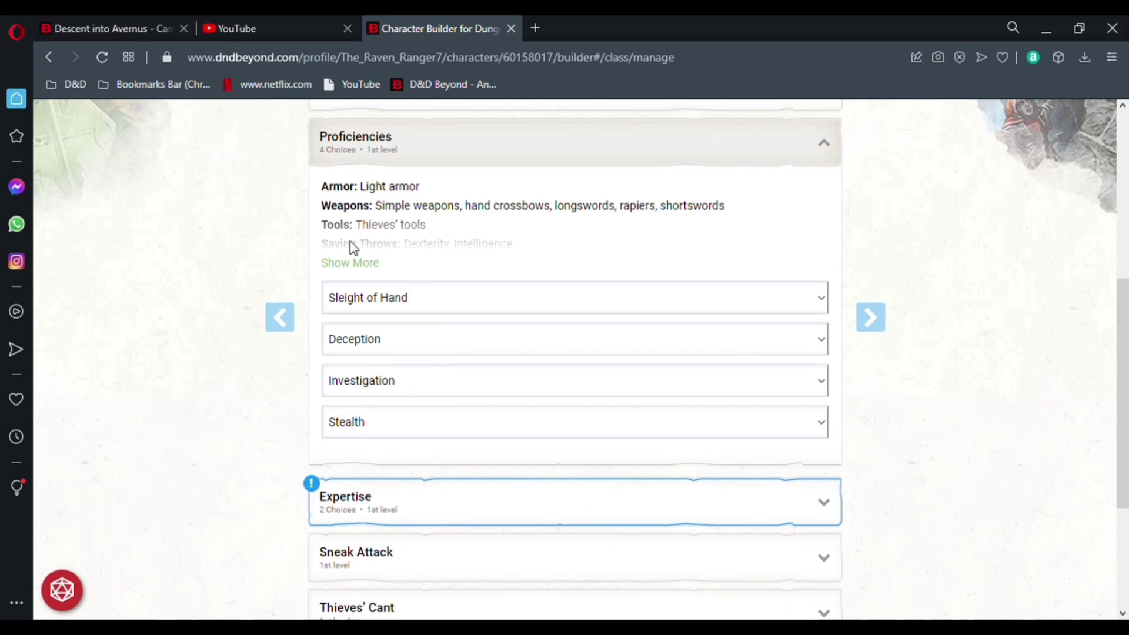
left_click(360, 270)
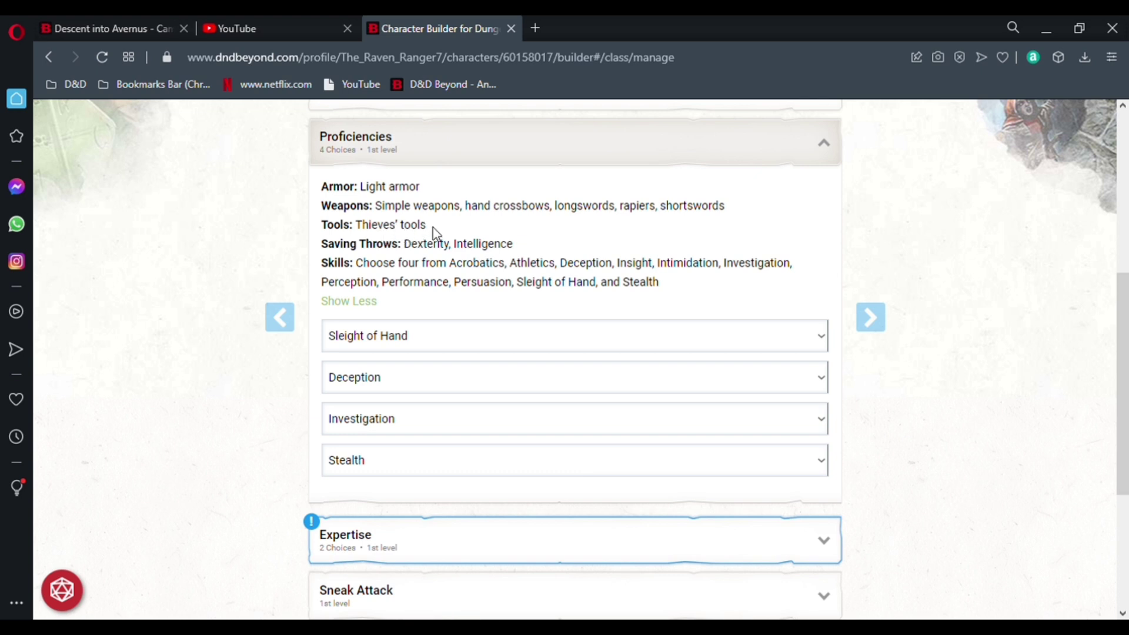
left_click(382, 141)
Step: Read the Expertise feature and review it against the four skills chosen under Proficiencies
left_click(374, 297)
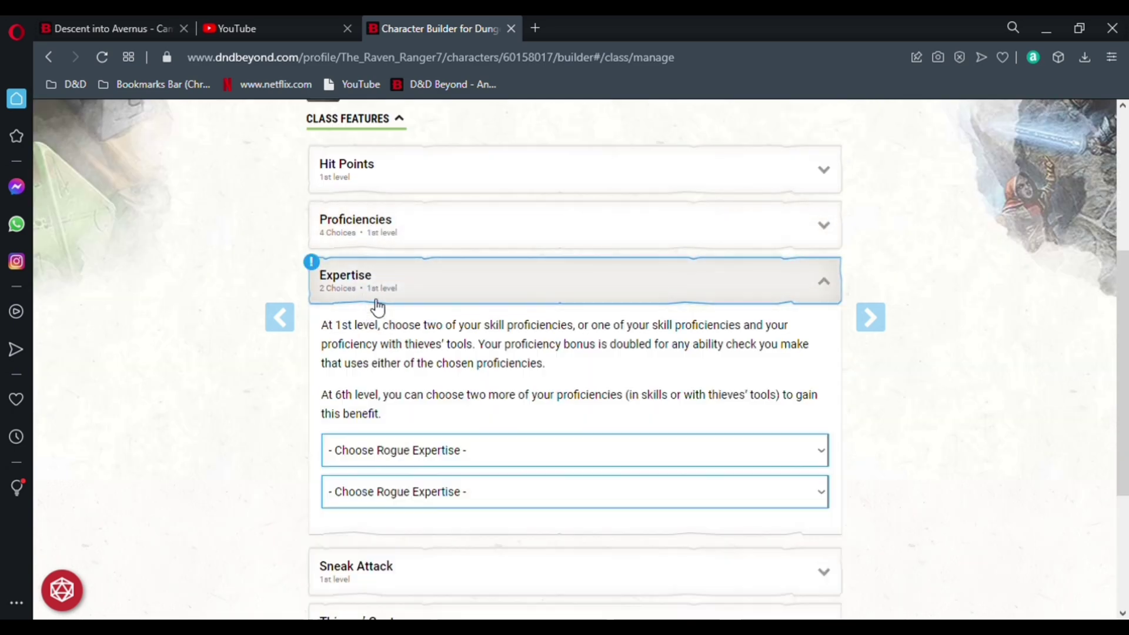
left_click(395, 245)
scroll(389, 253, "down", 5)
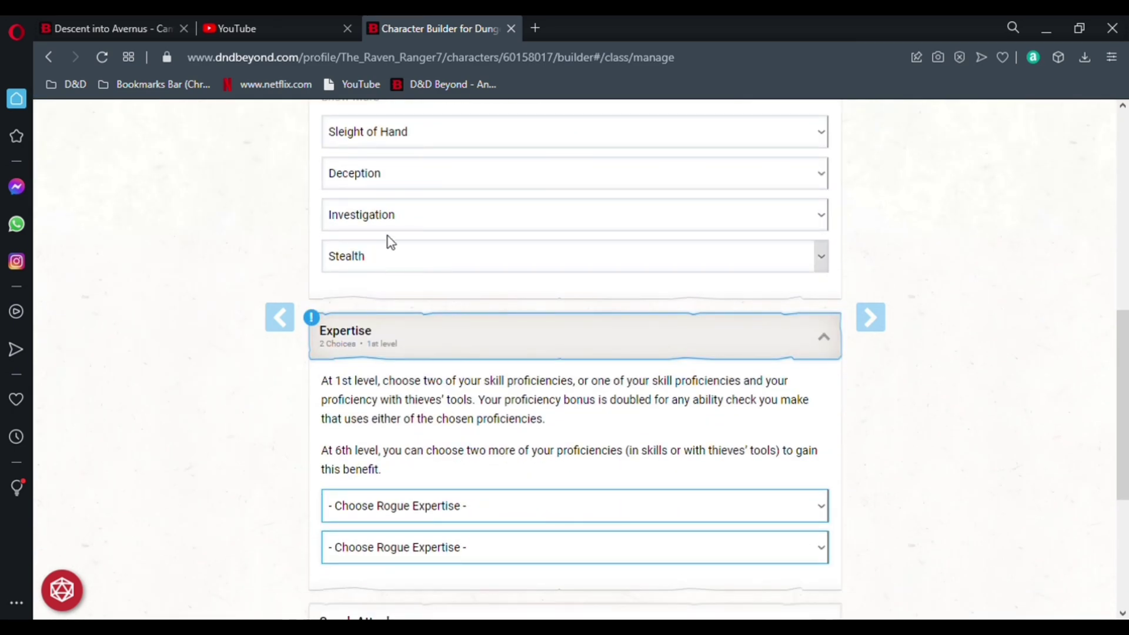
scroll(387, 235, "down", 1)
scroll(405, 300, "up", 1)
scroll(402, 281, "up", 1)
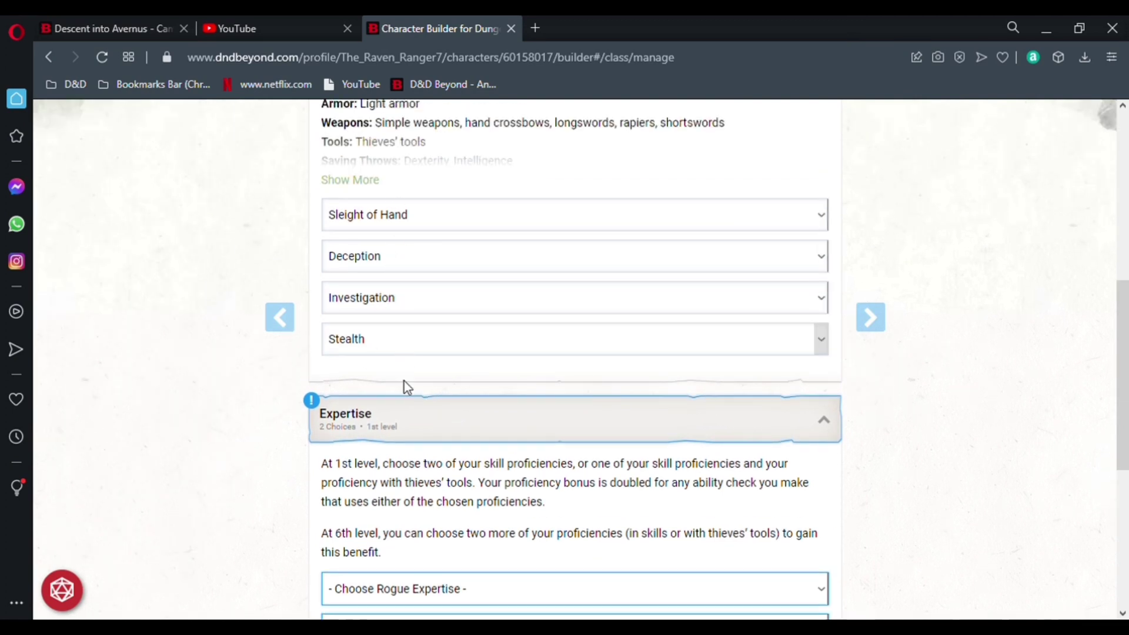
scroll(390, 357, "up", 1)
scroll(386, 336, "down", 1)
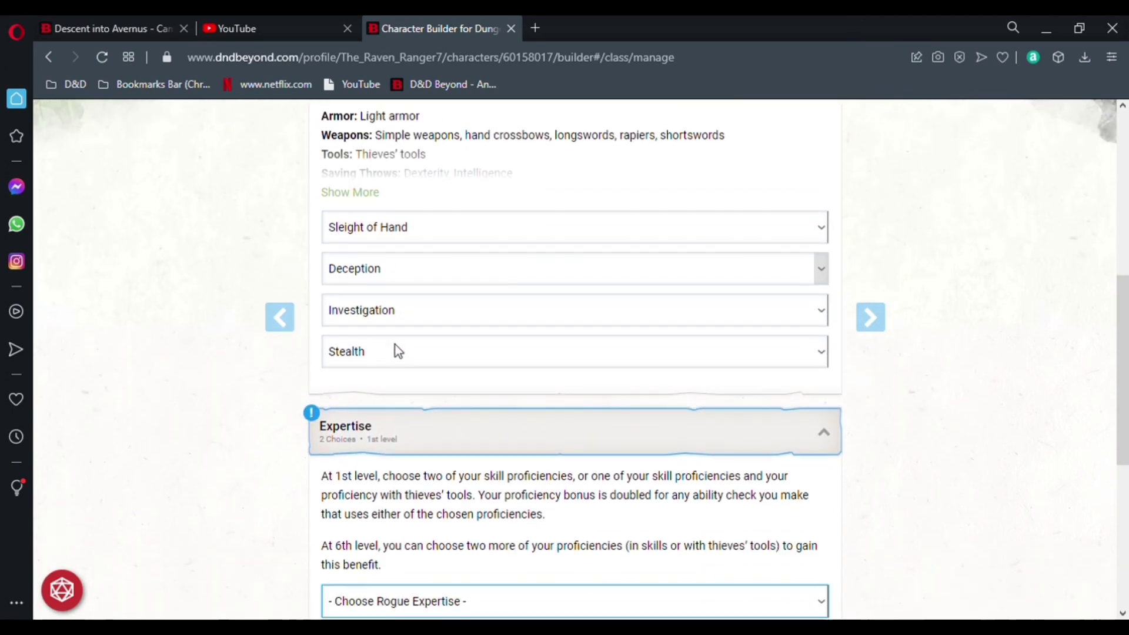
scroll(391, 301, "down", 3)
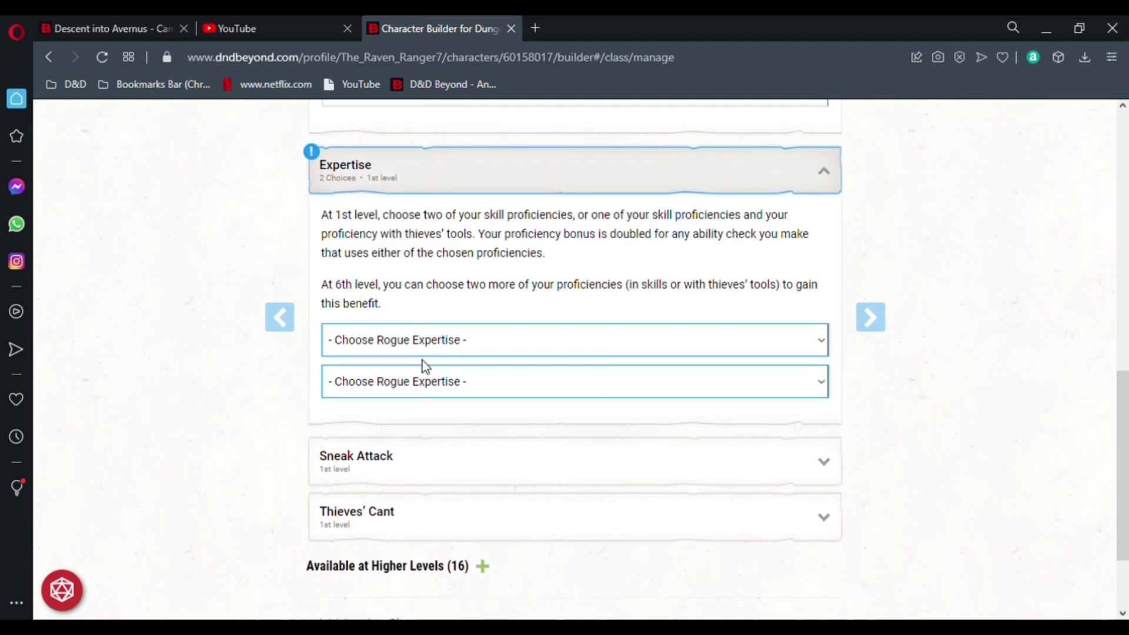
Step: Choose Thieves' Tools and Sleight of Hand as the two Rogue Expertise options and close the feature
left_click(422, 347)
left_click(390, 335)
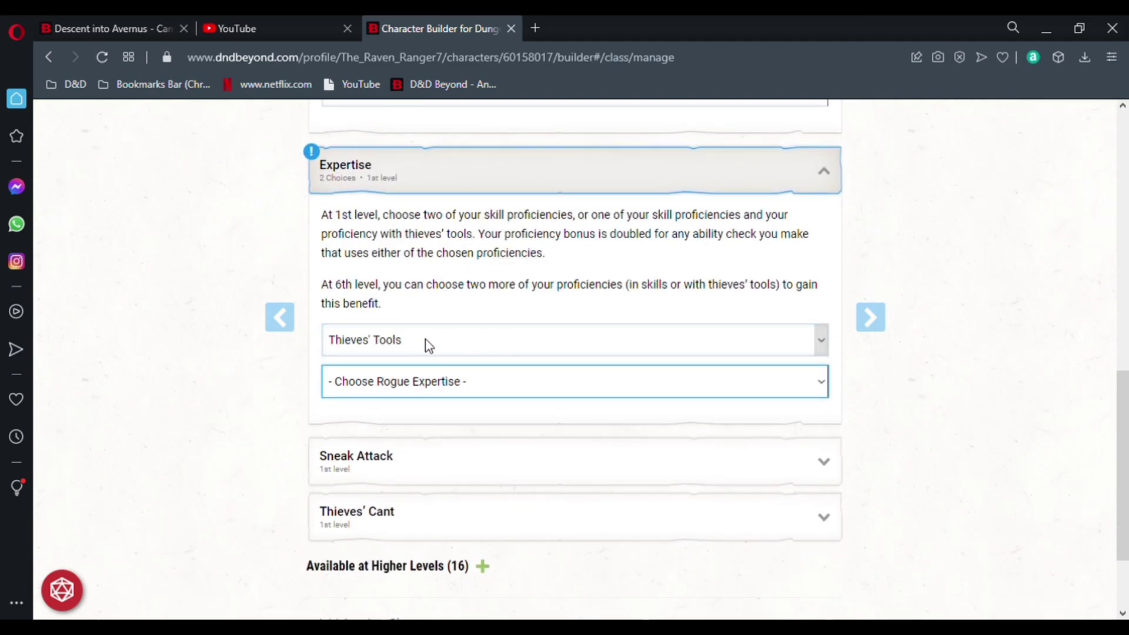
left_click(427, 388)
left_click(411, 435)
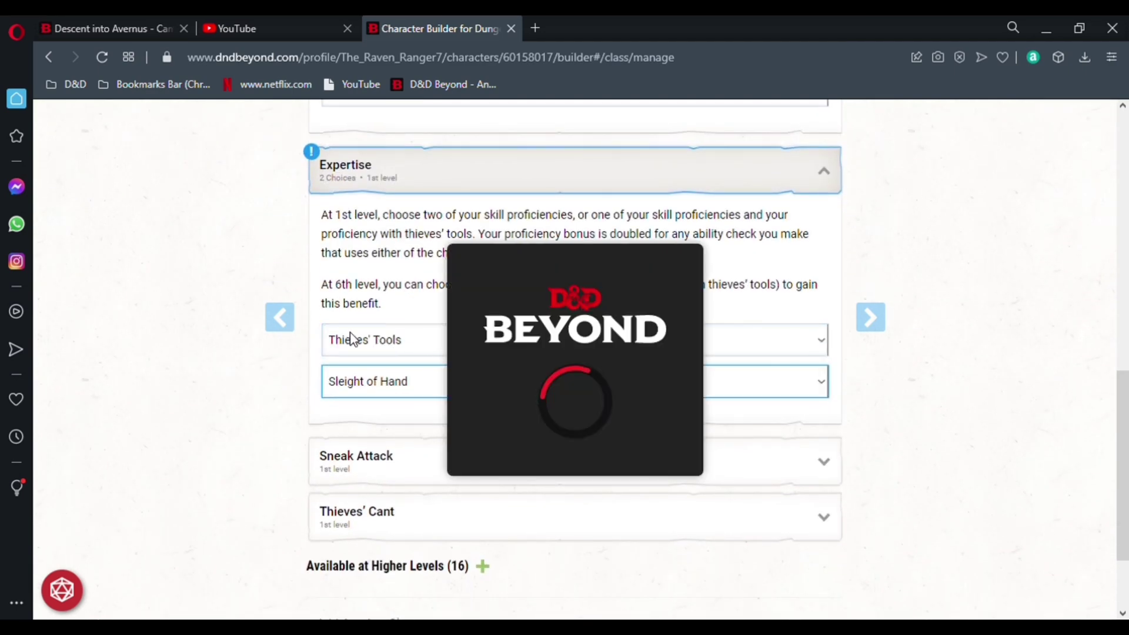
left_click(514, 176)
Step: Go to the Abilities stage and examine the score calculations for all six abilities, from Strength to Charisma
scroll(464, 325, "up", 9)
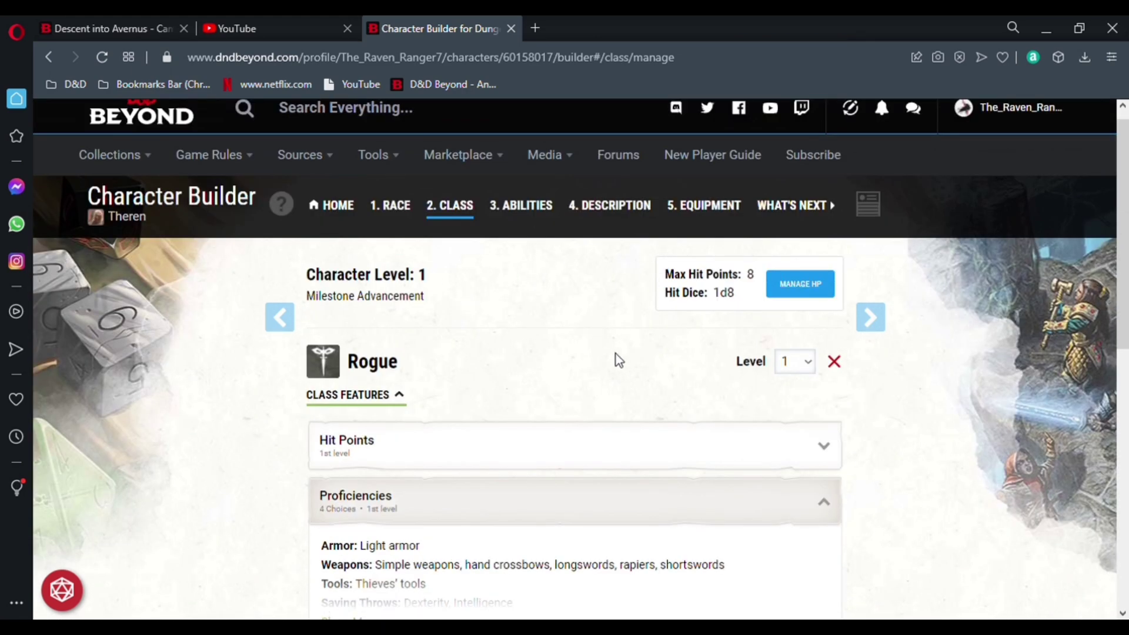
left_click(531, 216)
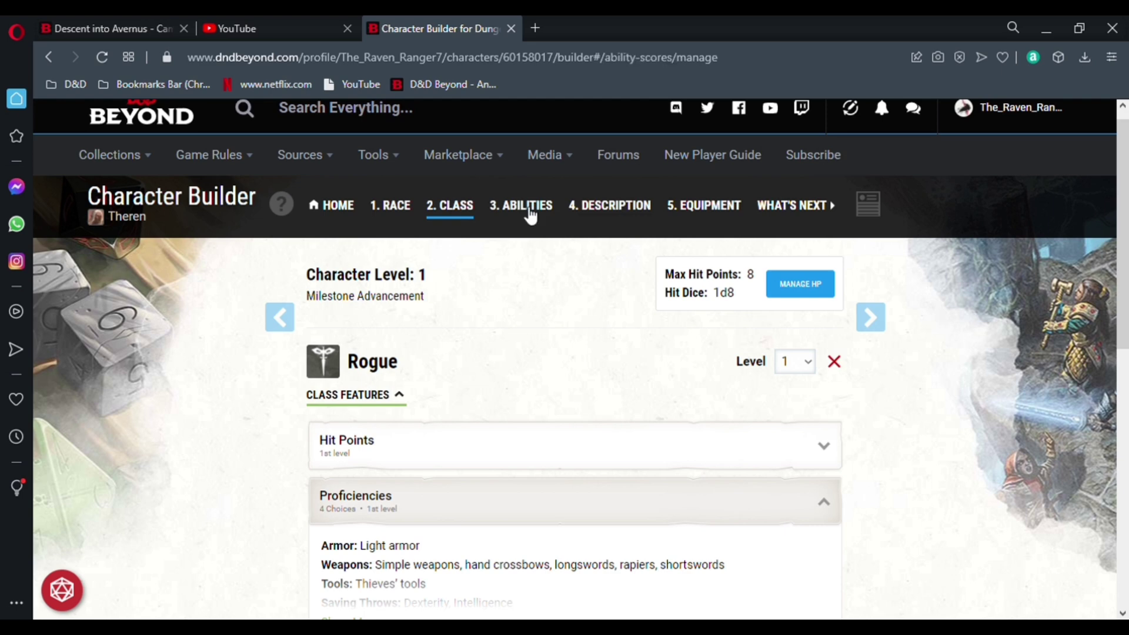
scroll(852, 435, "down", 3)
scroll(799, 416, "down", 3)
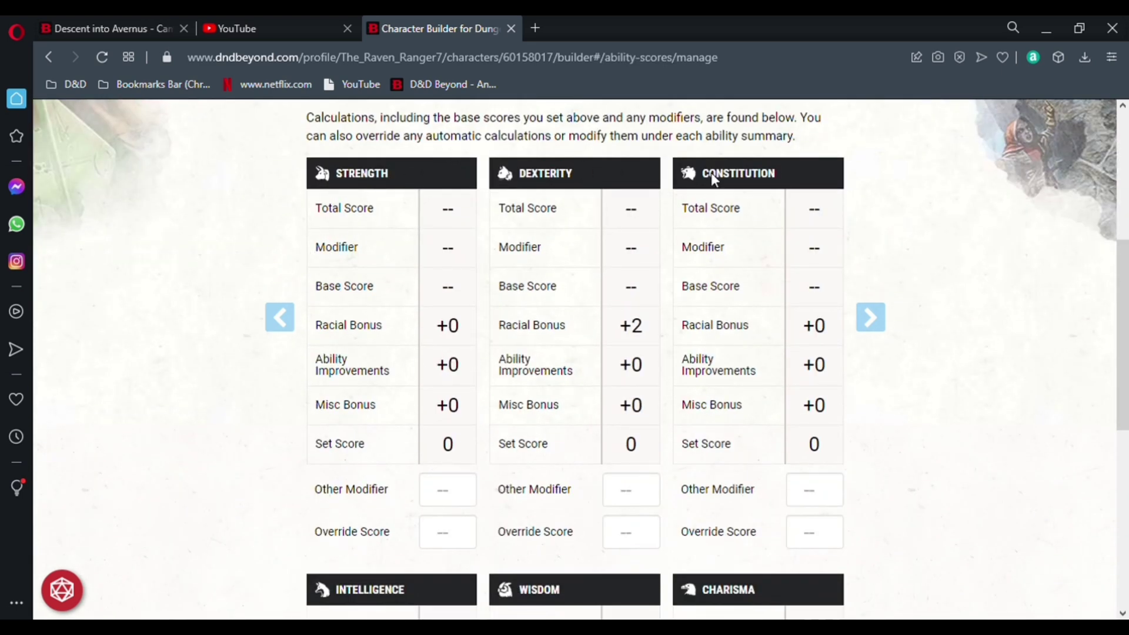
scroll(503, 301, "down", 5)
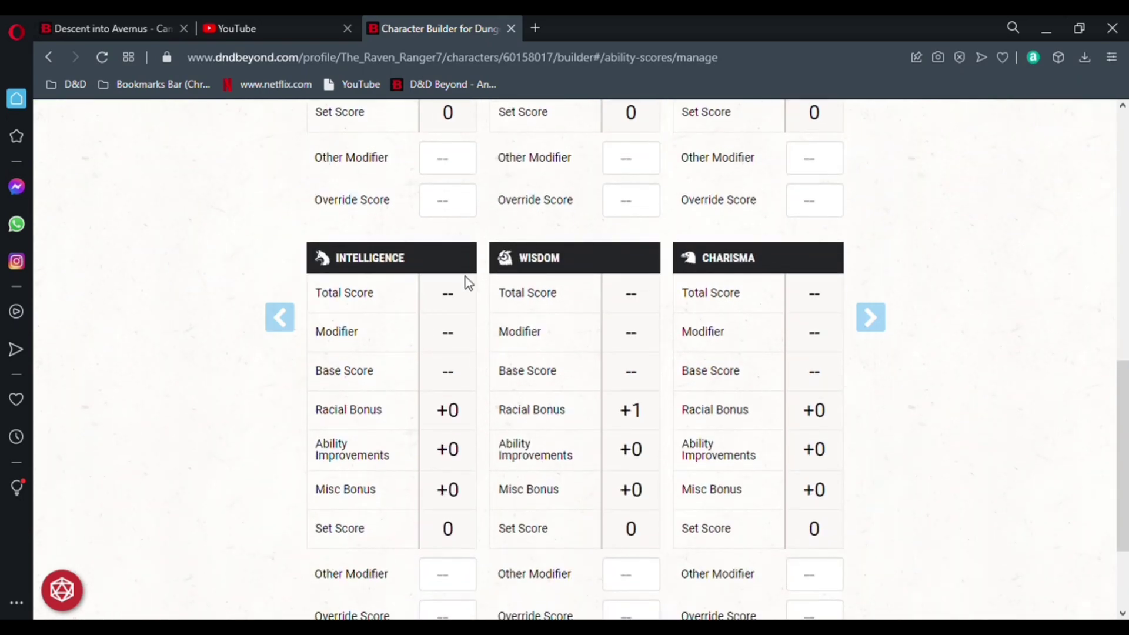
scroll(730, 267, "up", 10)
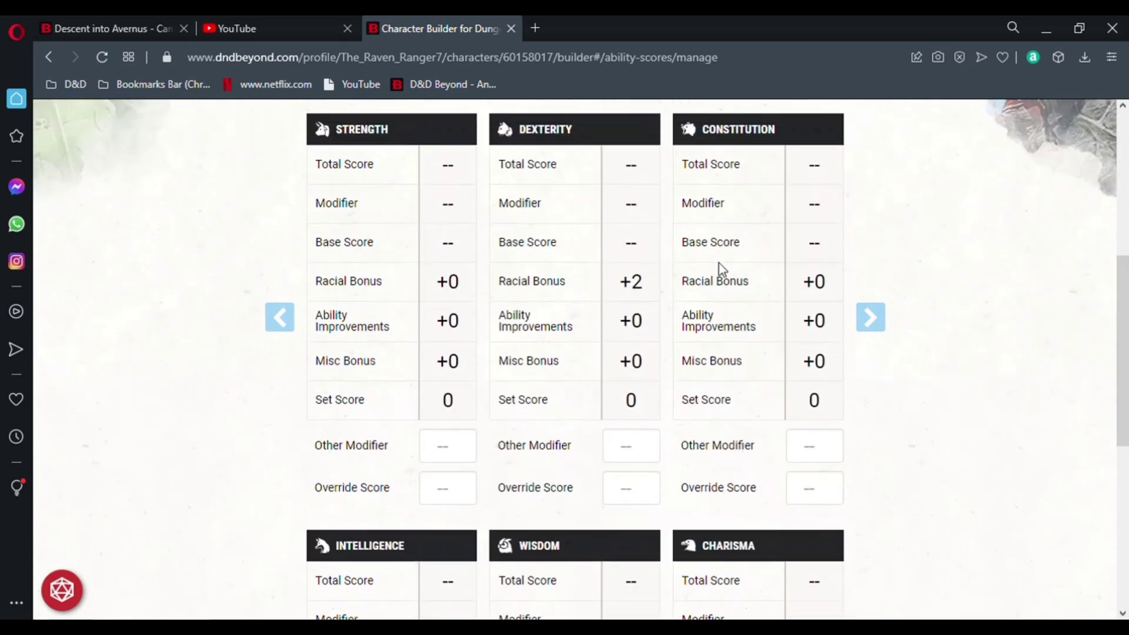
scroll(584, 391, "down", 4)
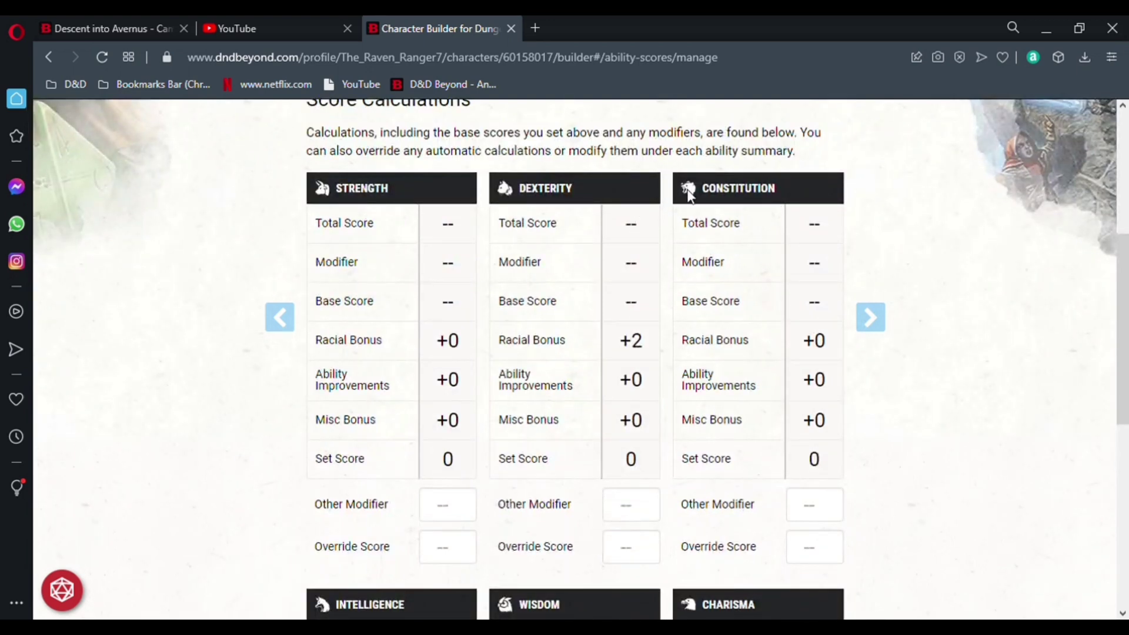
scroll(688, 196, "down", 7)
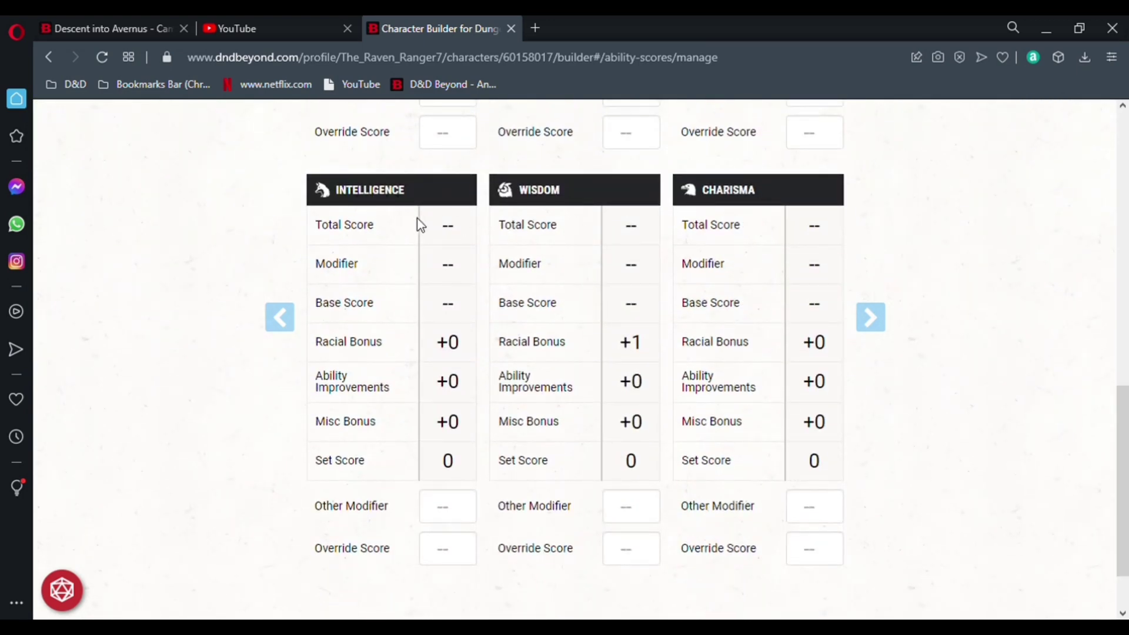
scroll(450, 231, "up", 12)
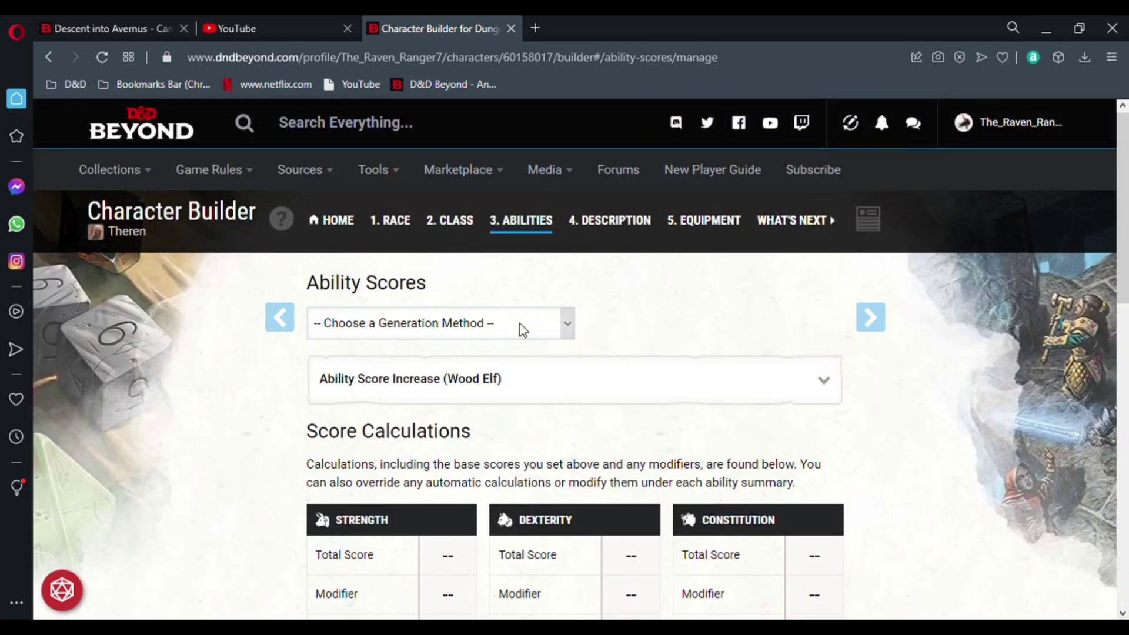
Step: Set the ability score generation method to Point Buy and check the Wood Elf Ability Score Increase
left_click(520, 323)
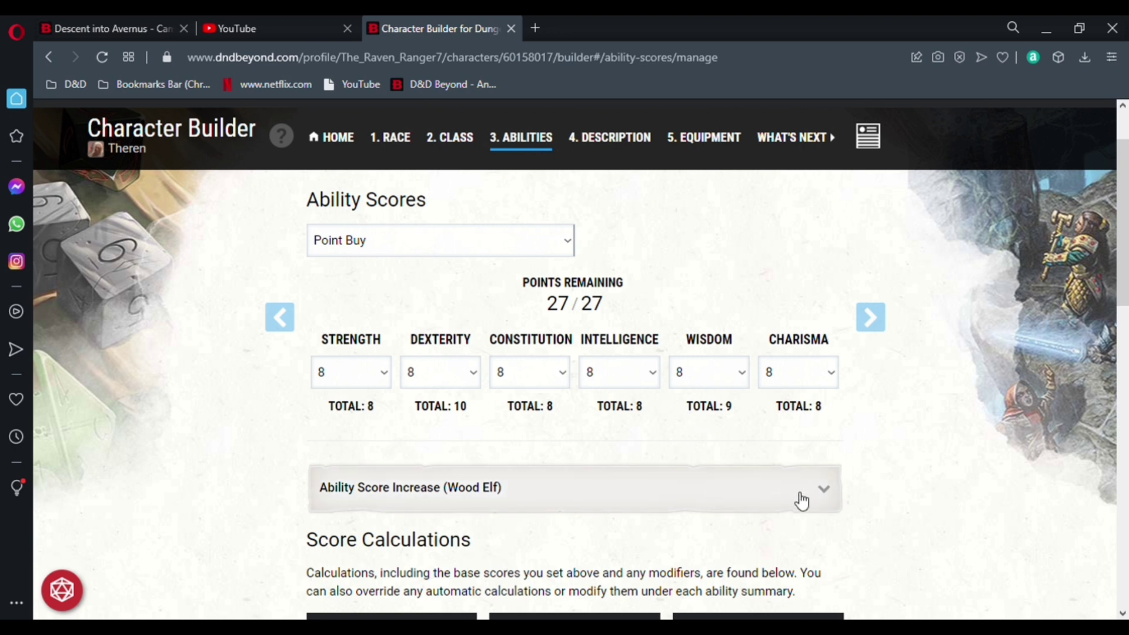
left_click(729, 507)
scroll(361, 442, "down", 1)
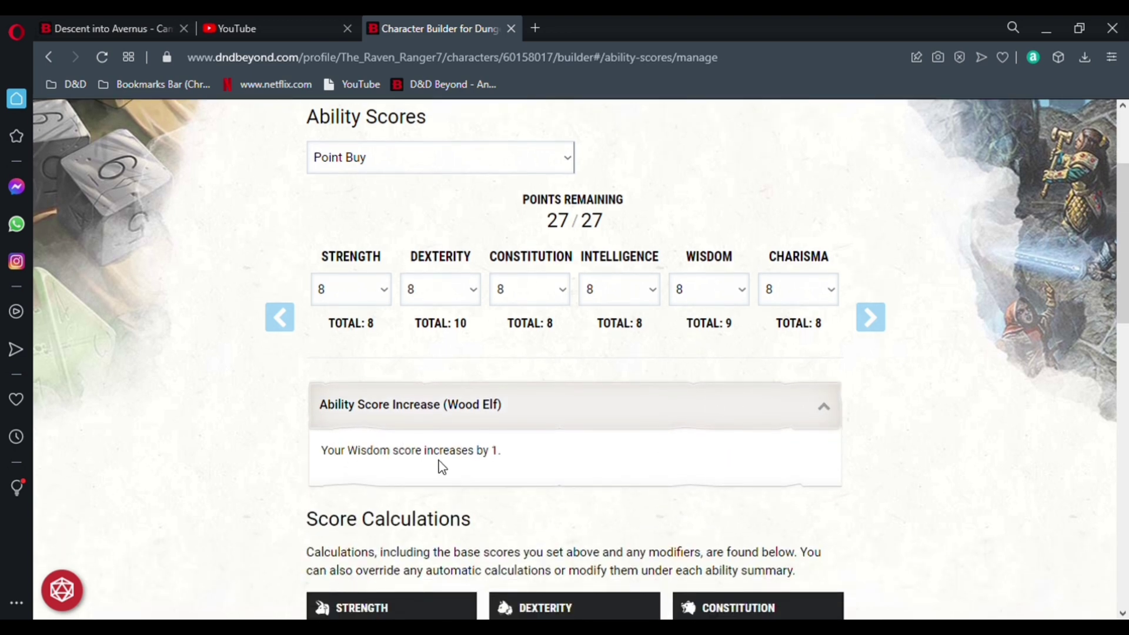
left_click(796, 408)
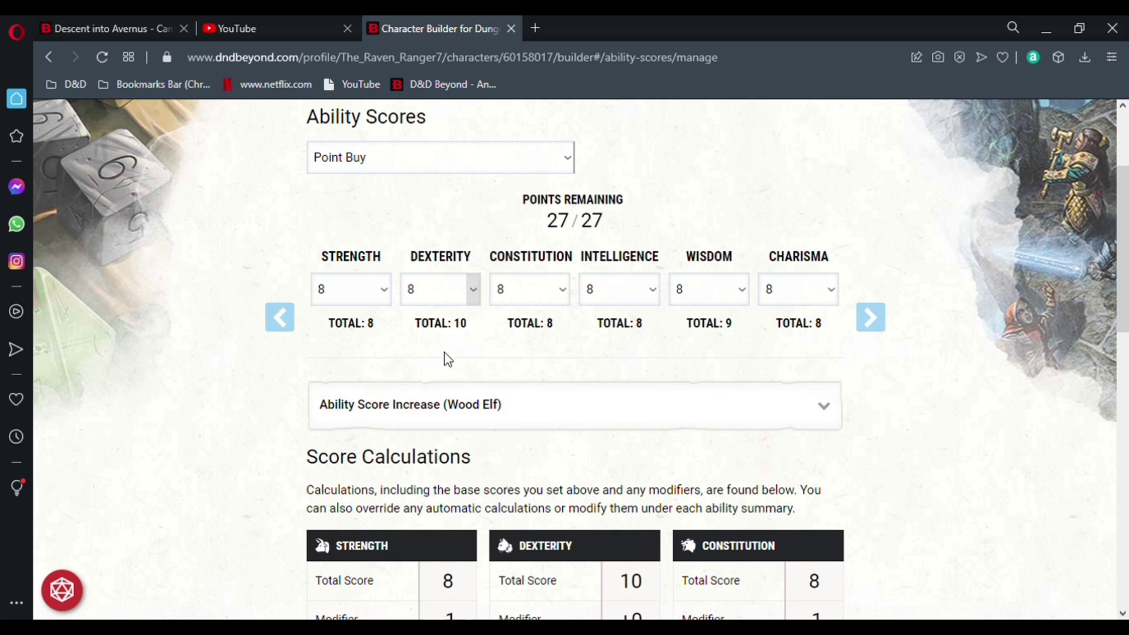
Step: Set the base scores to Dexterity 15, Constitution 12, Intelligence 10 and Charisma 12
left_click(434, 425)
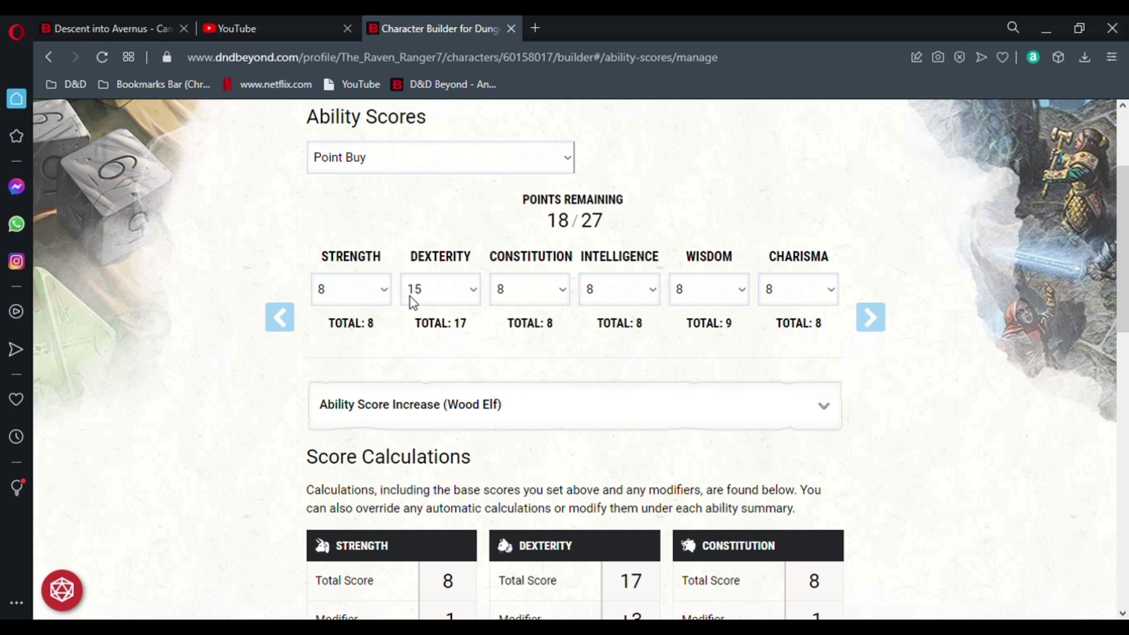
left_click(537, 384)
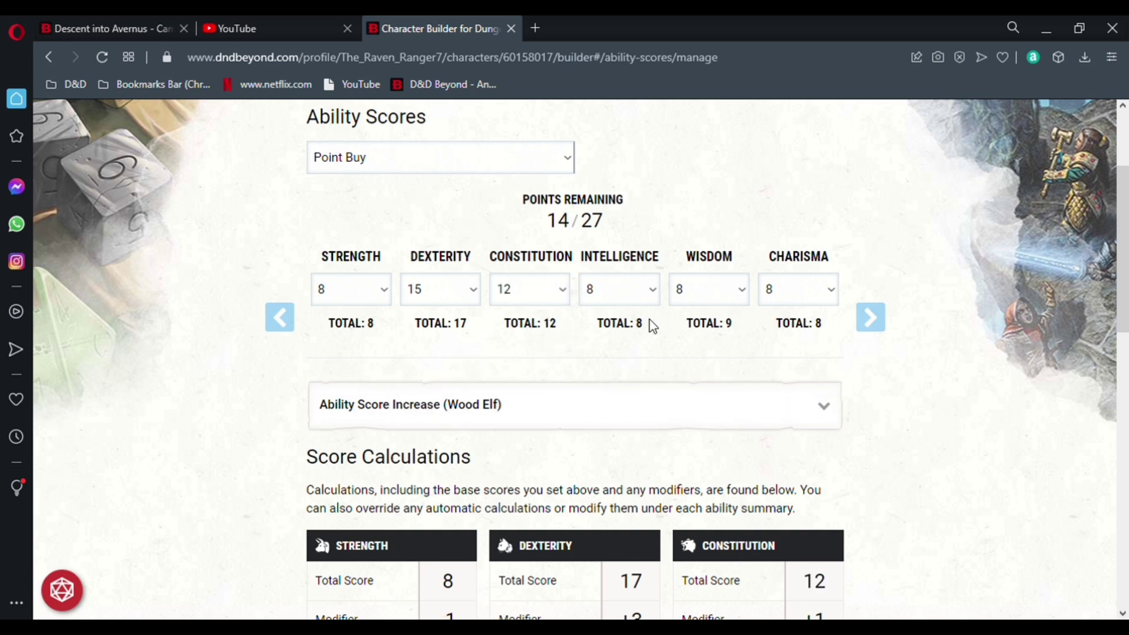
left_click(623, 344)
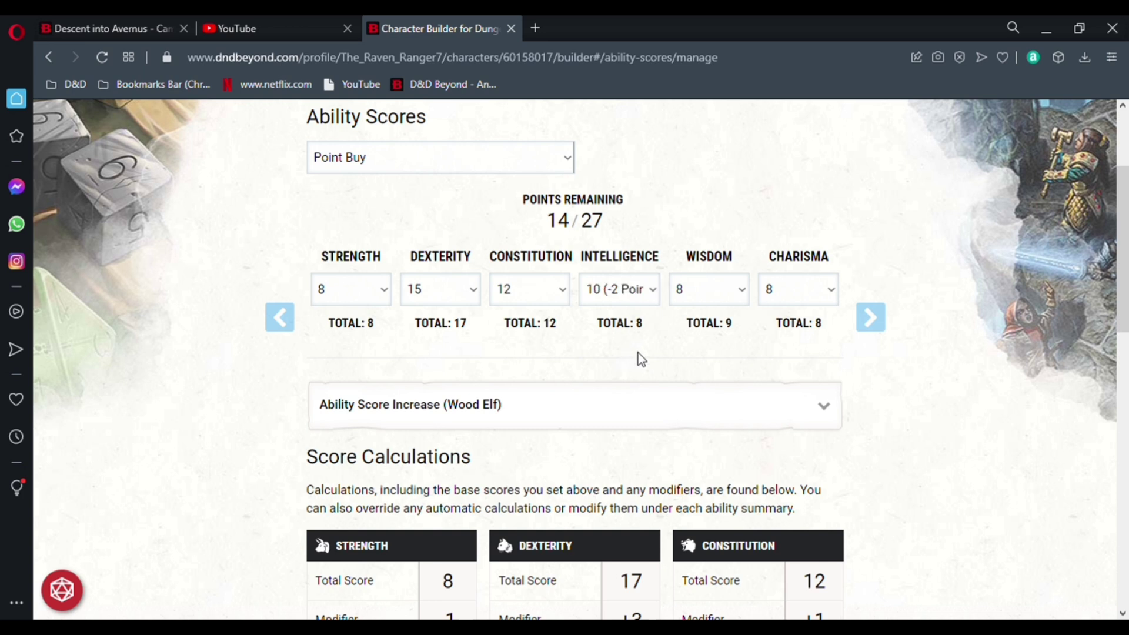
left_click(833, 294)
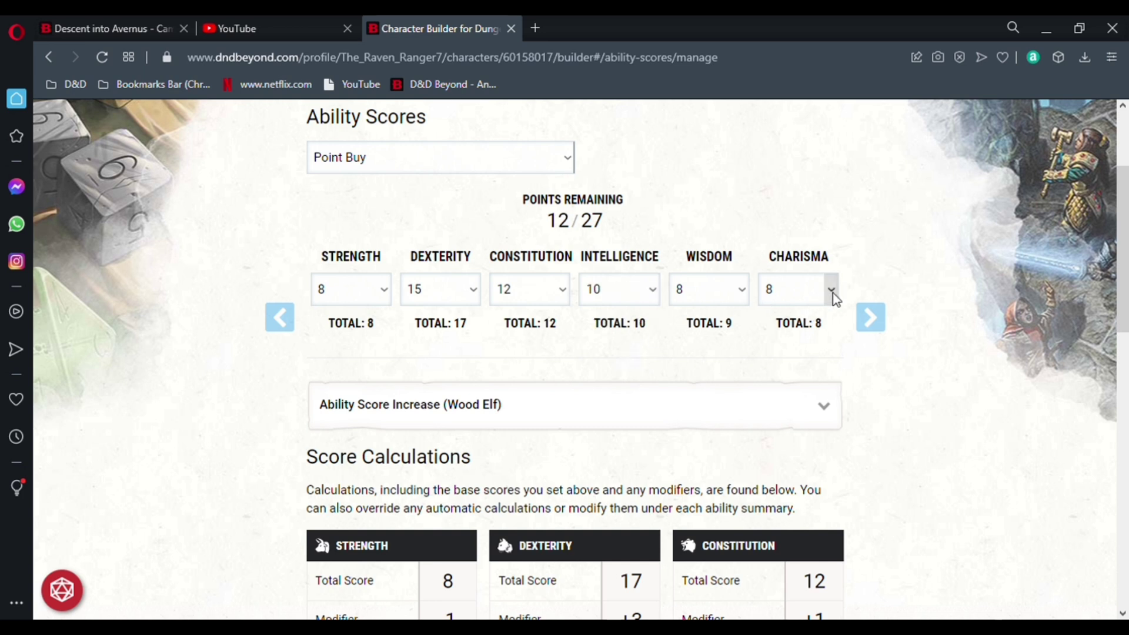
left_click(823, 386)
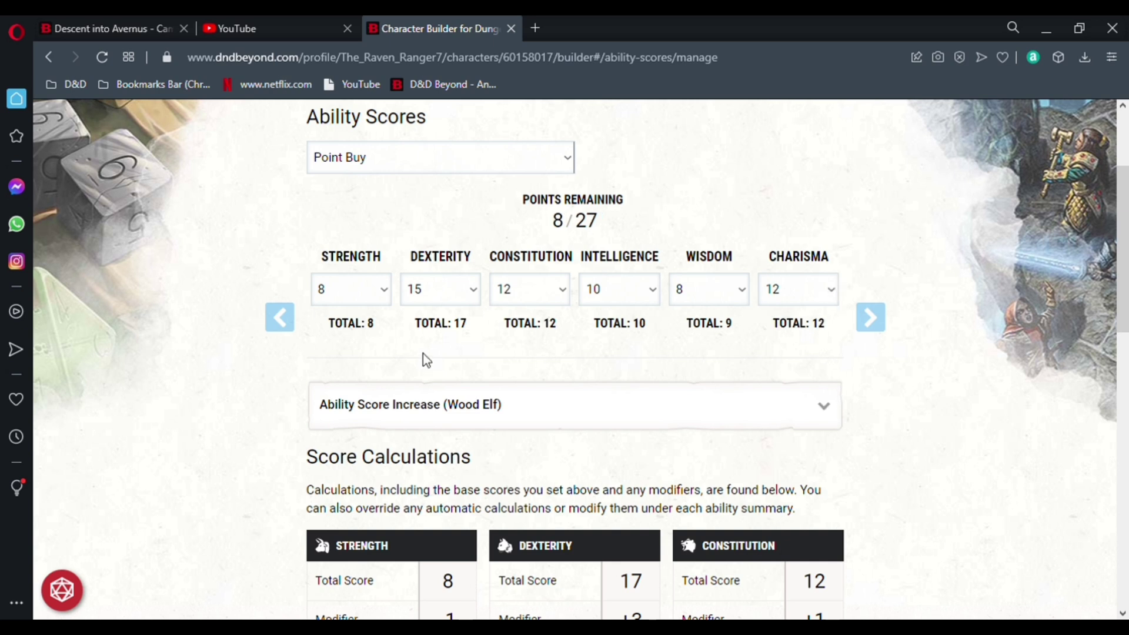
Step: Spend the remaining points by setting Strength to 13 and raising Constitution to 14
left_click(385, 300)
left_click(353, 405)
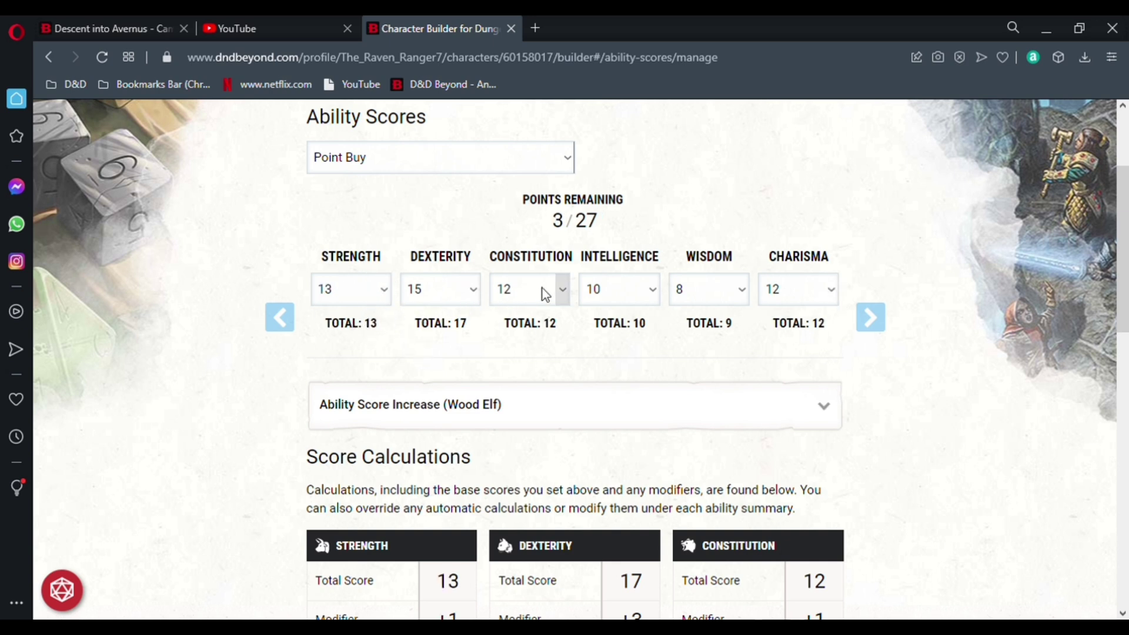
left_click(557, 413)
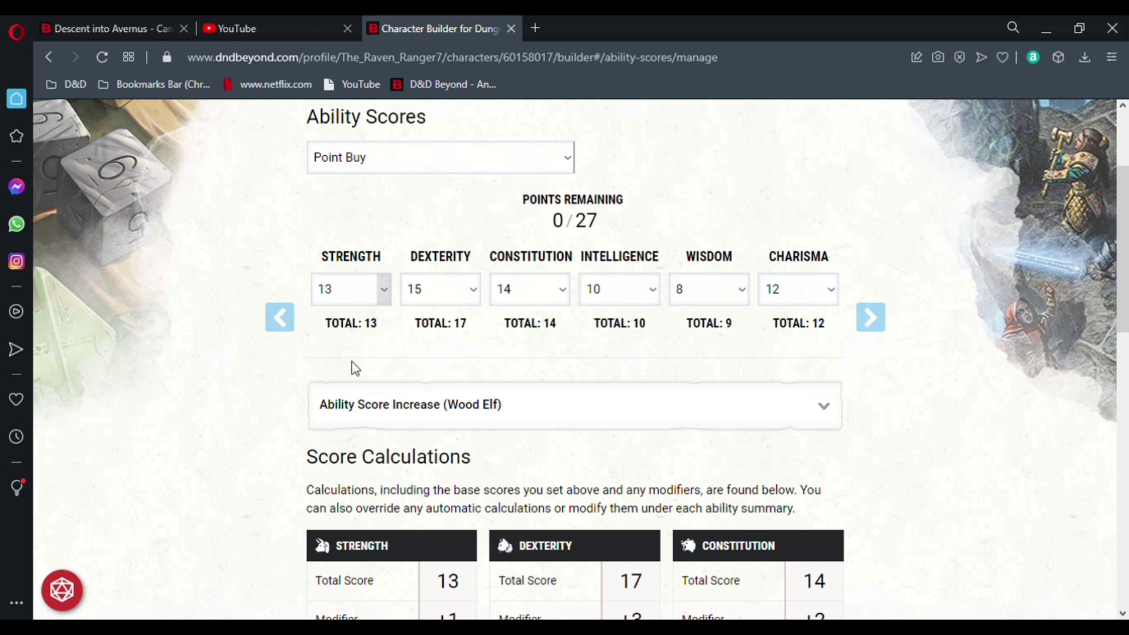
Step: Try Strength 12 with Wisdom 9 in the point buy and restore Strength 13 with Wisdom 8
left_click(363, 382)
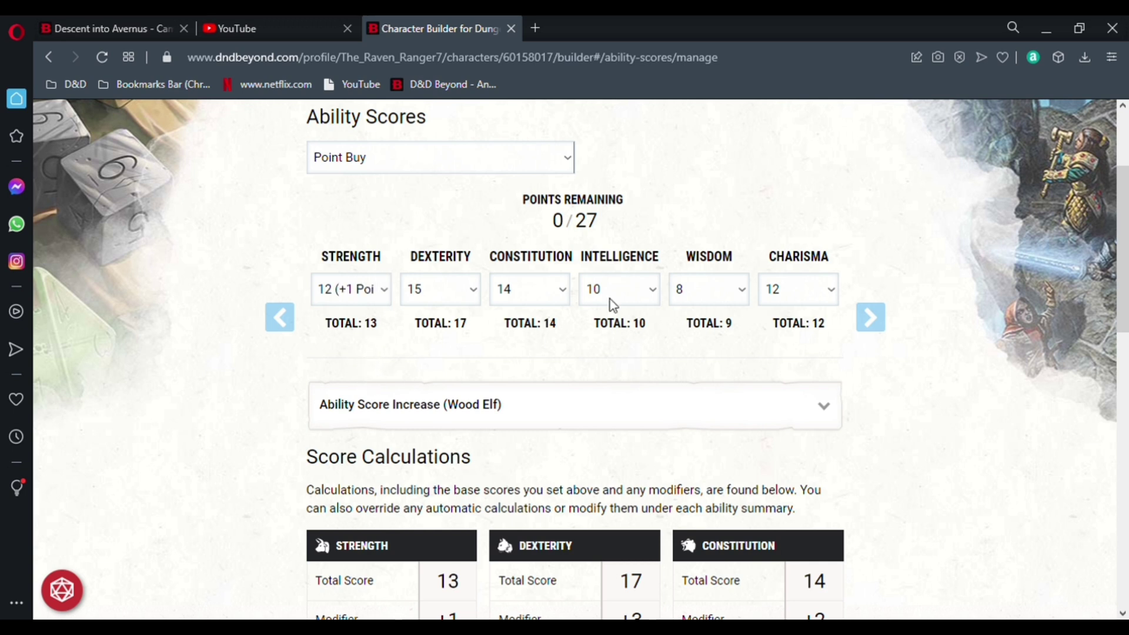
left_click(715, 336)
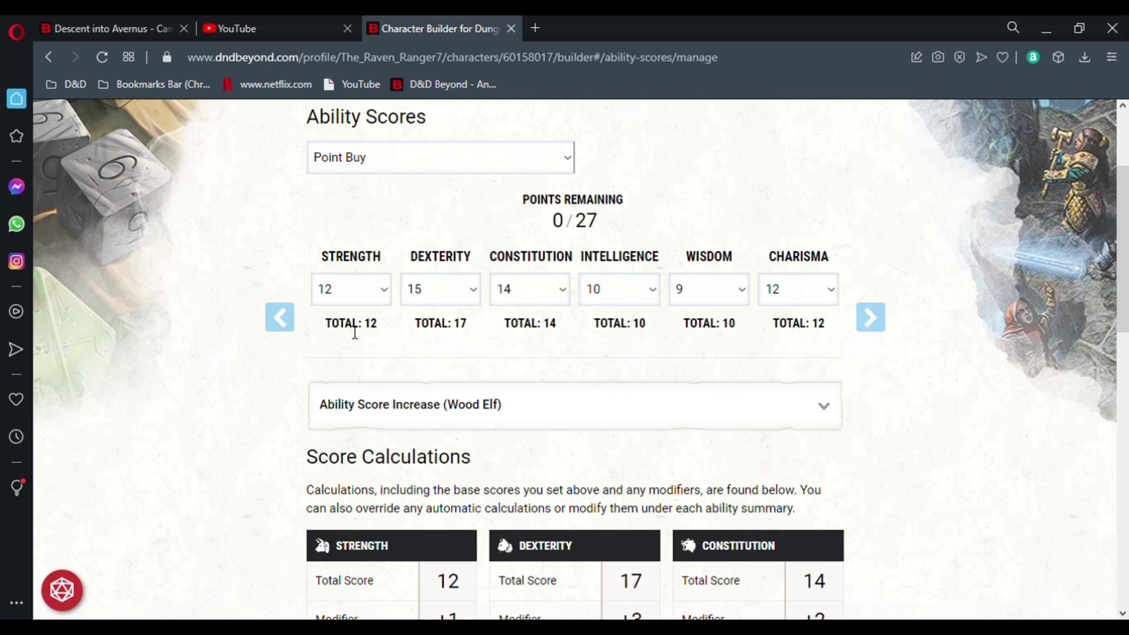
left_click(712, 289)
left_click(702, 337)
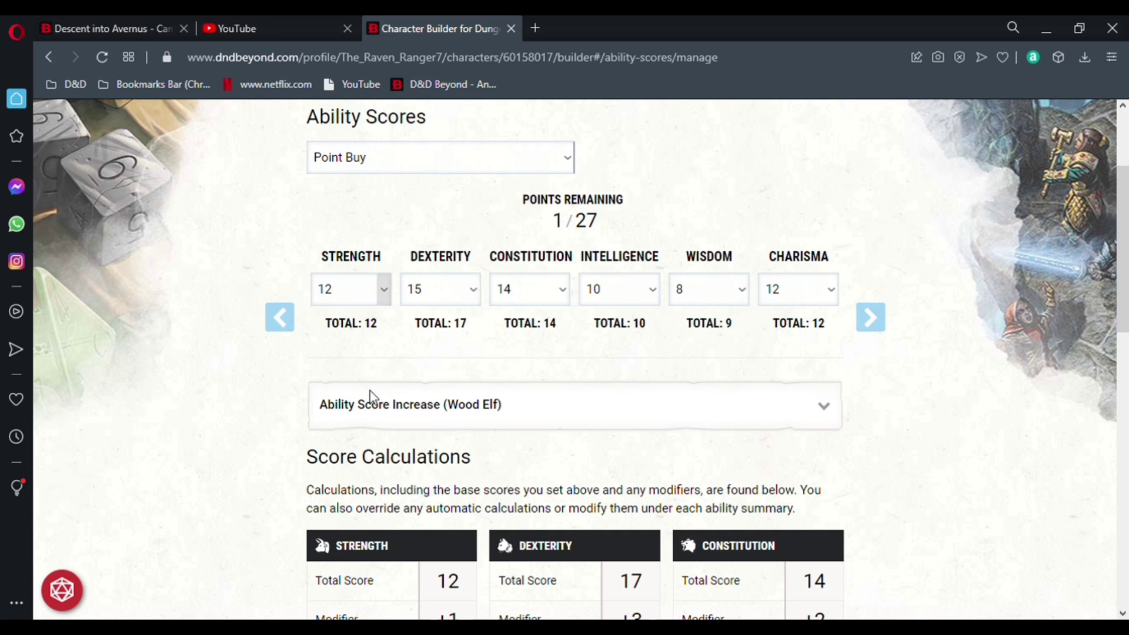
left_click(353, 339)
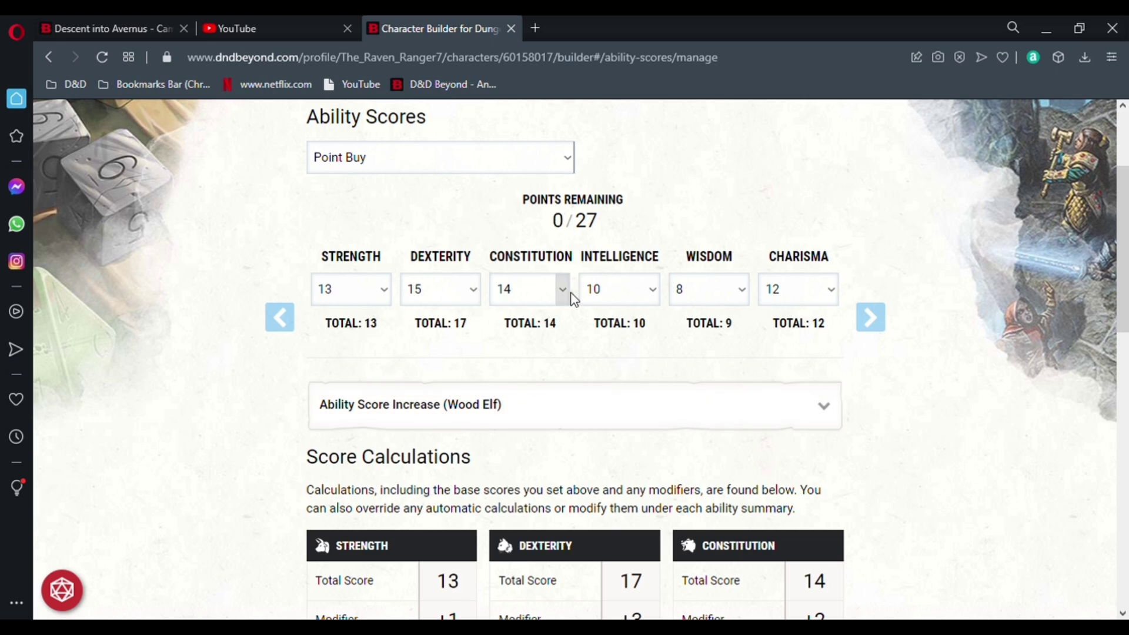
Step: Return to the Class stage and set the Rogue level to 2
scroll(661, 324, "down", 1)
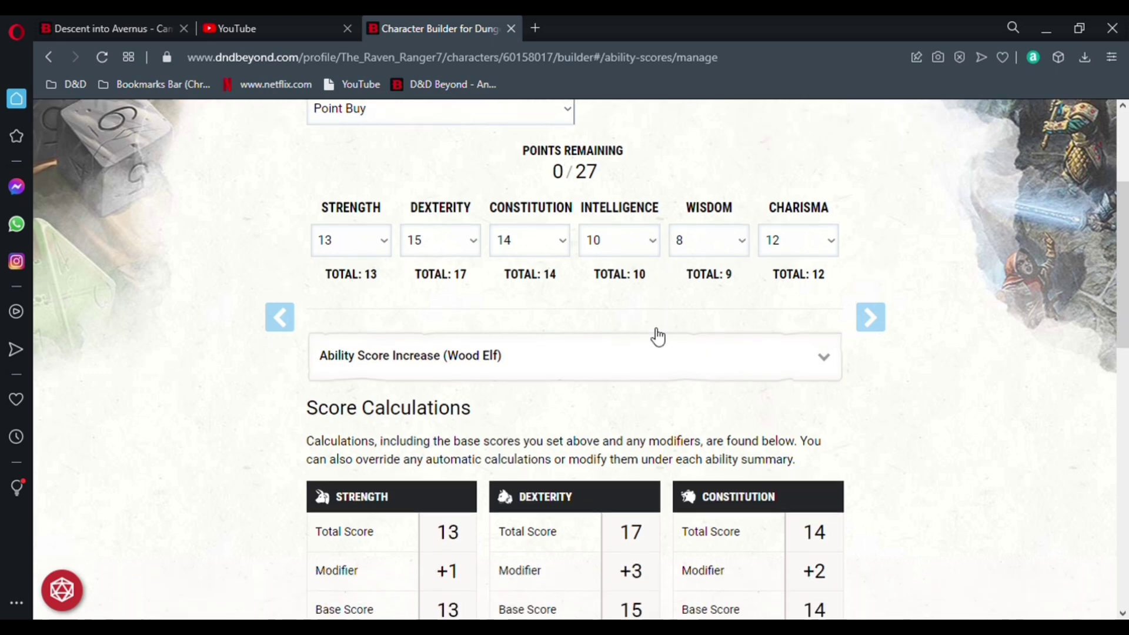
scroll(655, 332, "up", 1)
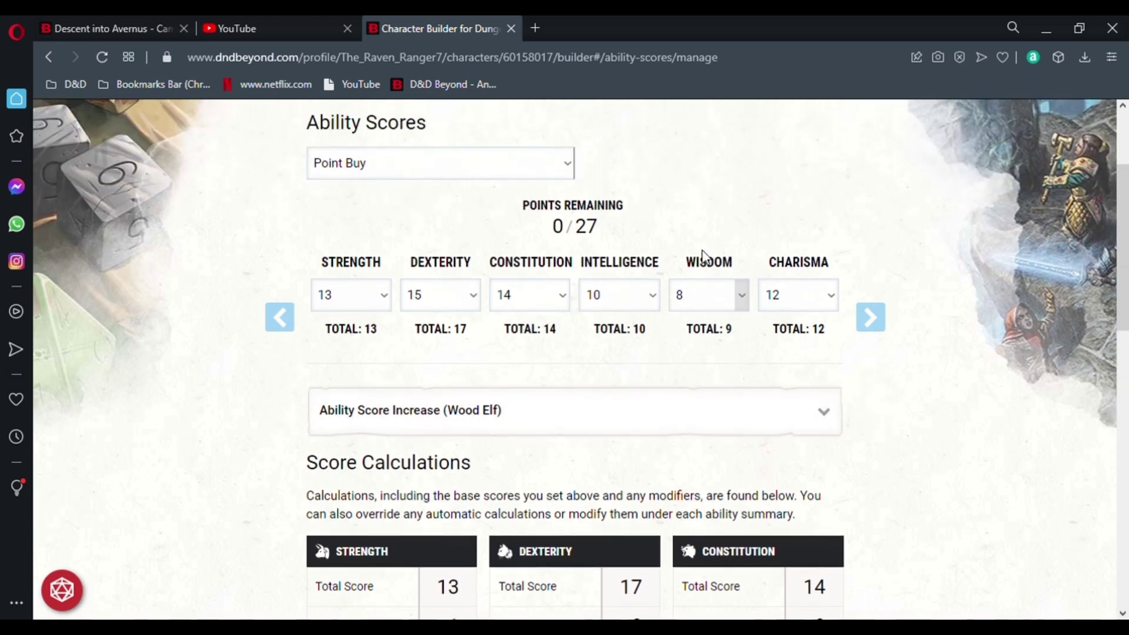
scroll(714, 262, "up", 3)
scroll(683, 292, "down", 1)
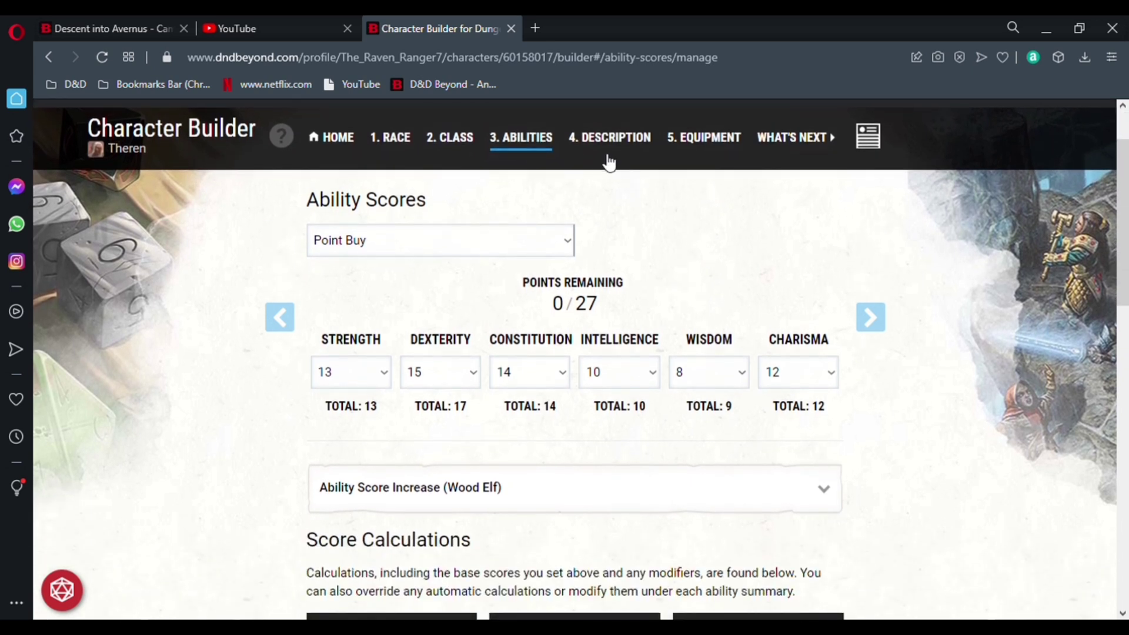
left_click(449, 141)
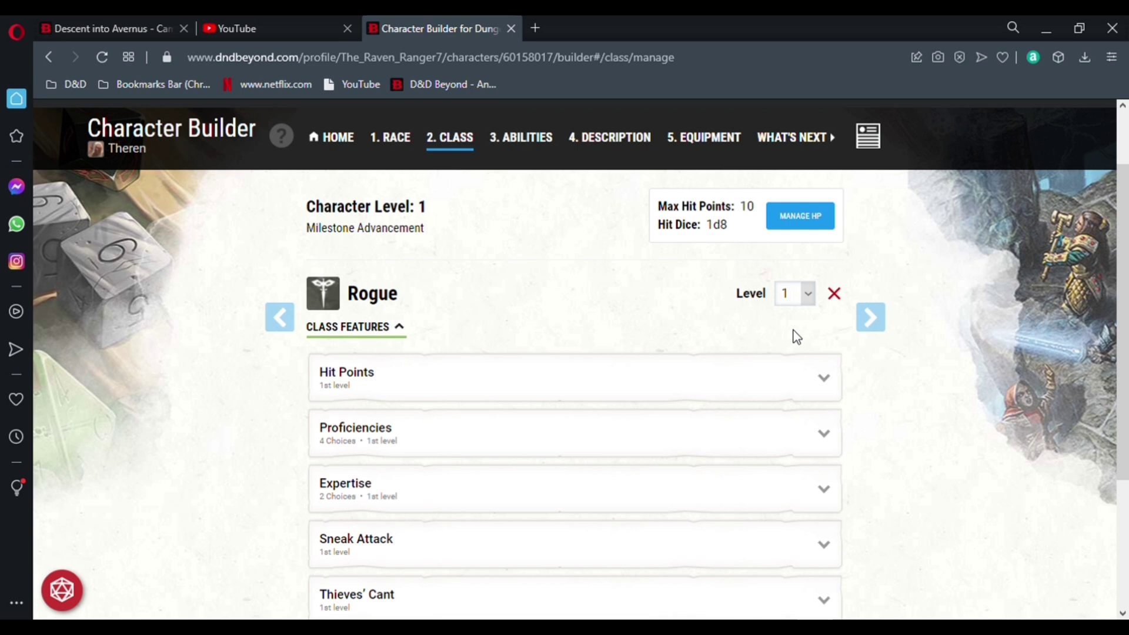
left_click(795, 293)
left_click(791, 320)
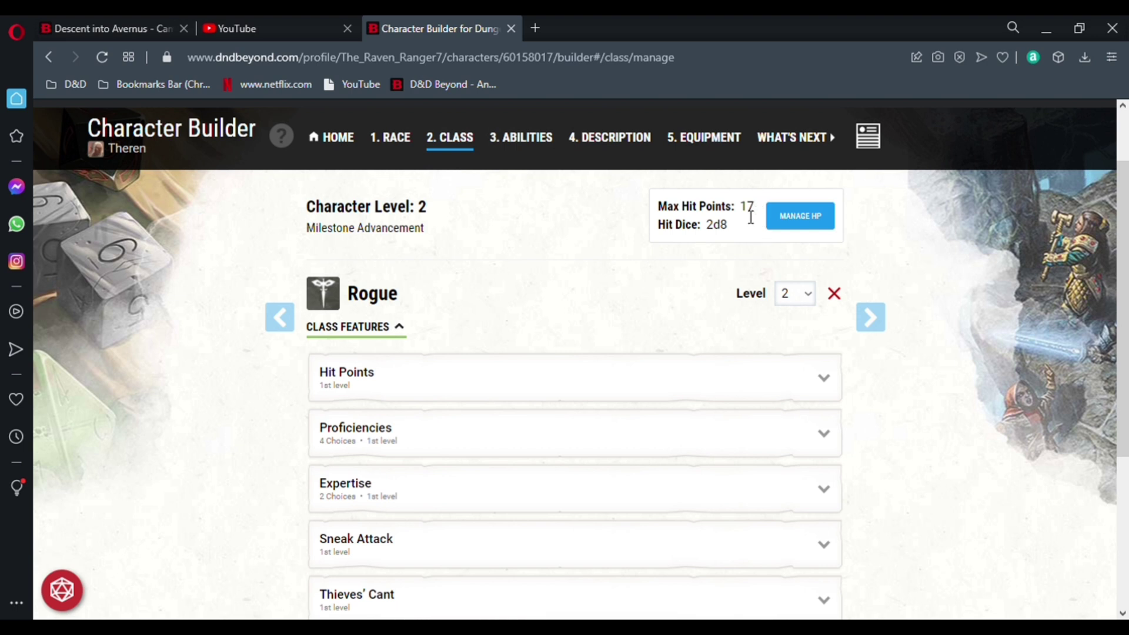
Step: Read the Rogue's Hit Points feature for the hit dice and Constitution modifier rules and close it
scroll(705, 234, "down", 1)
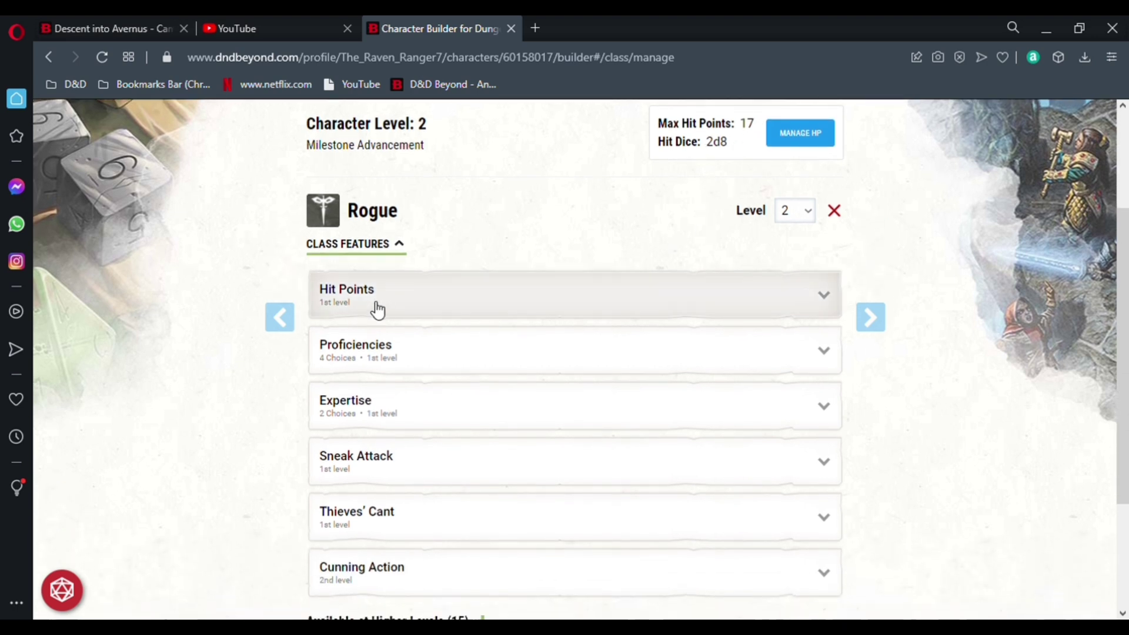
left_click(386, 318)
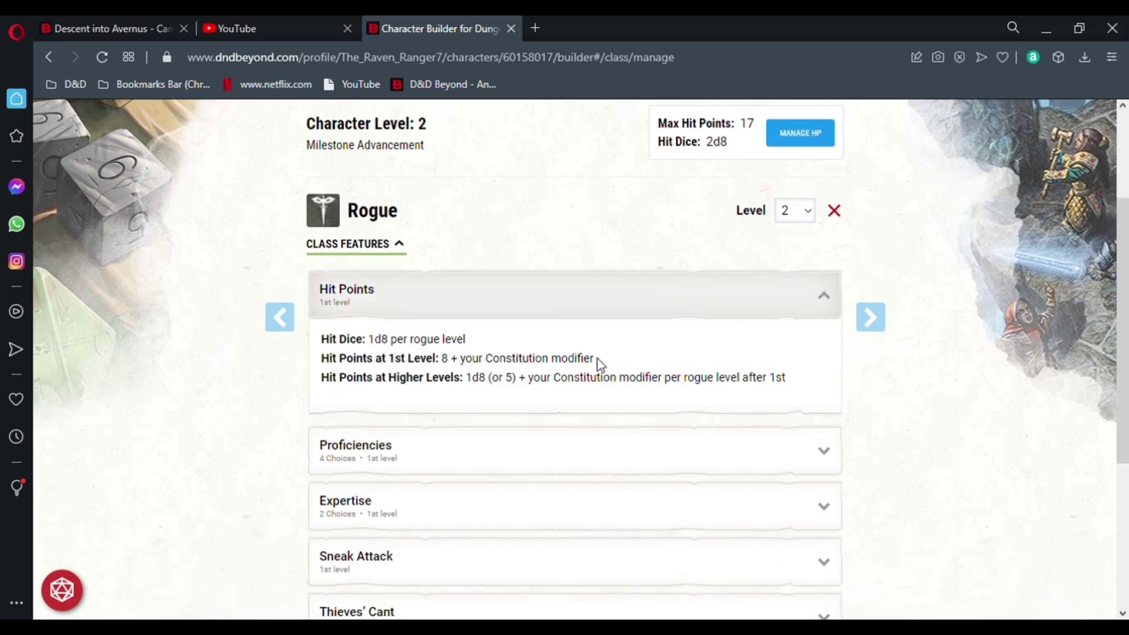
left_click(459, 308)
scroll(479, 245, "up", 3)
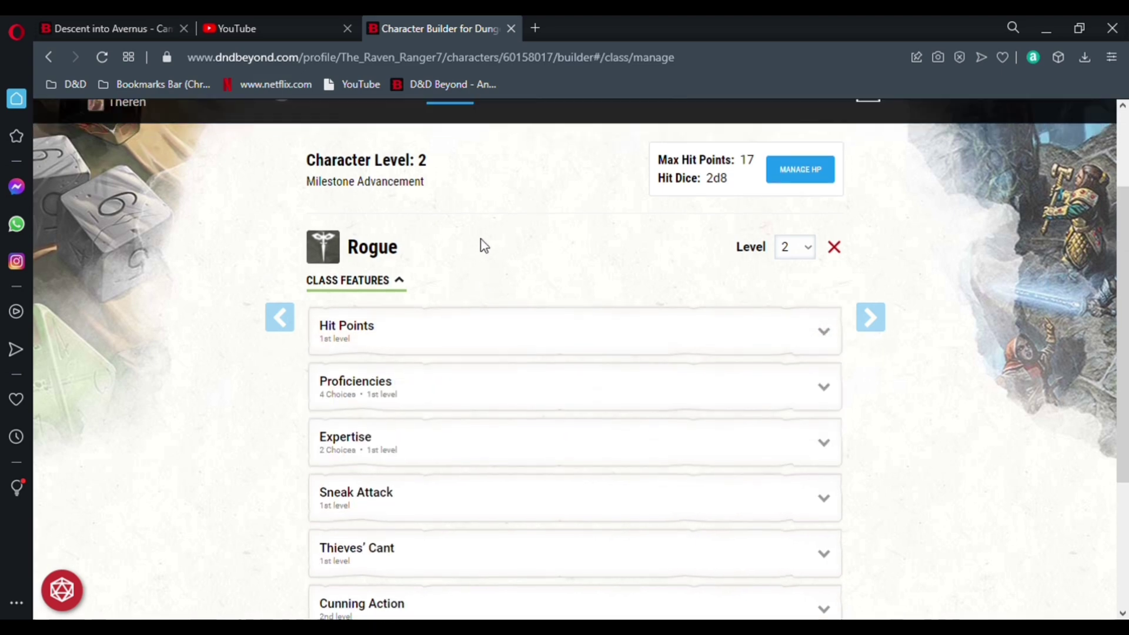
Step: Go to the Abilities stage and check the Constitution modifier in the score calculations against the Constitution base score
left_click(515, 220)
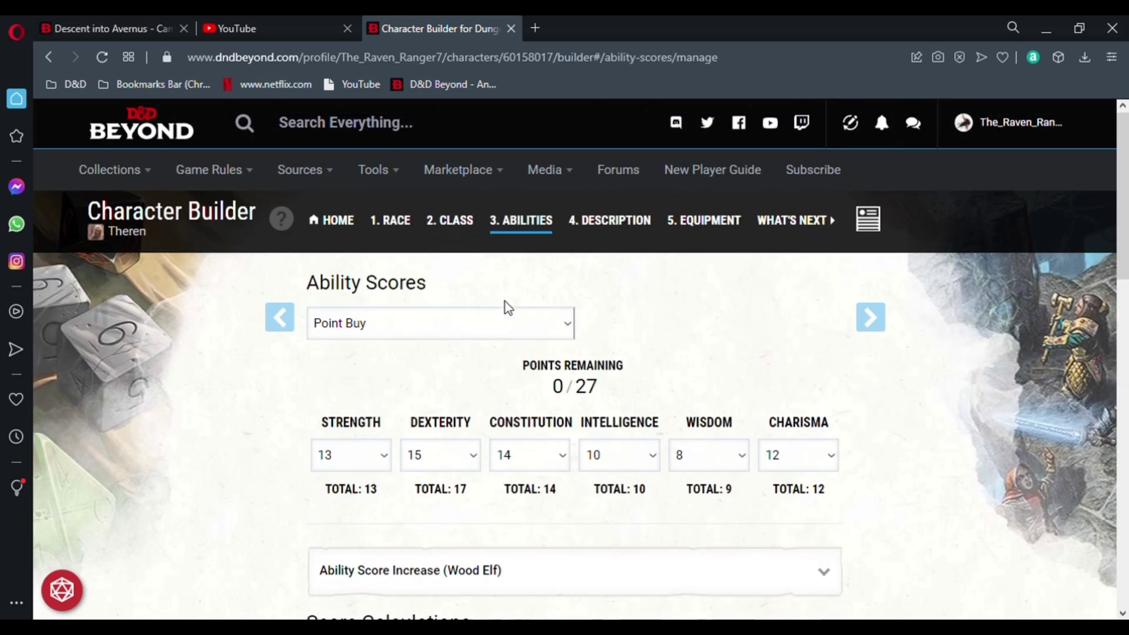
scroll(506, 303, "down", 3)
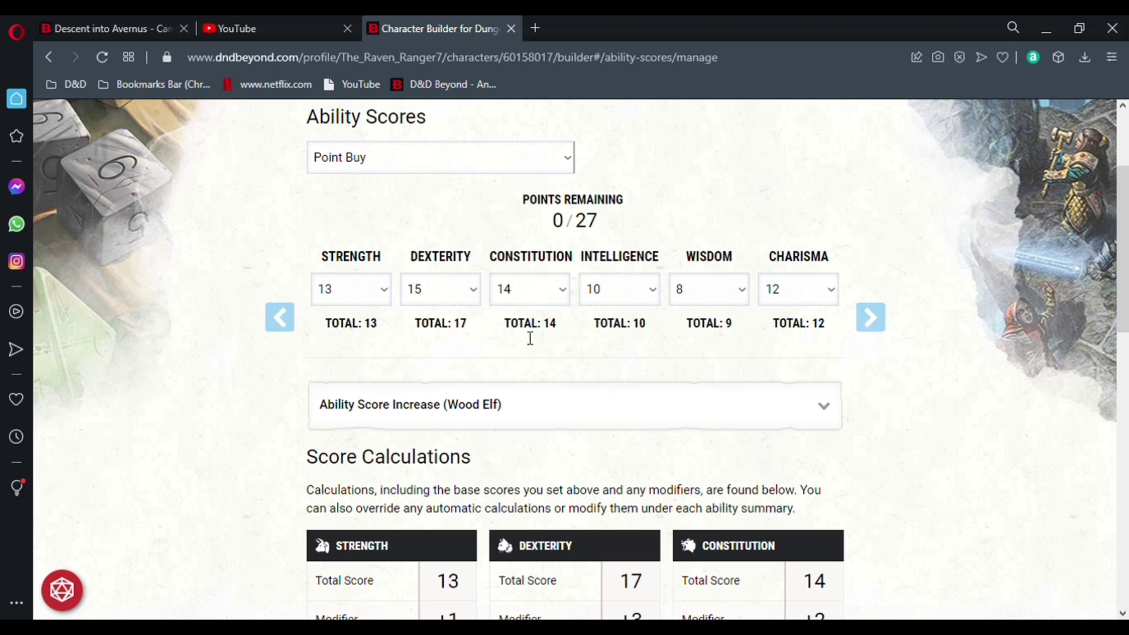
scroll(530, 339, "down", 8)
scroll(563, 328, "up", 3)
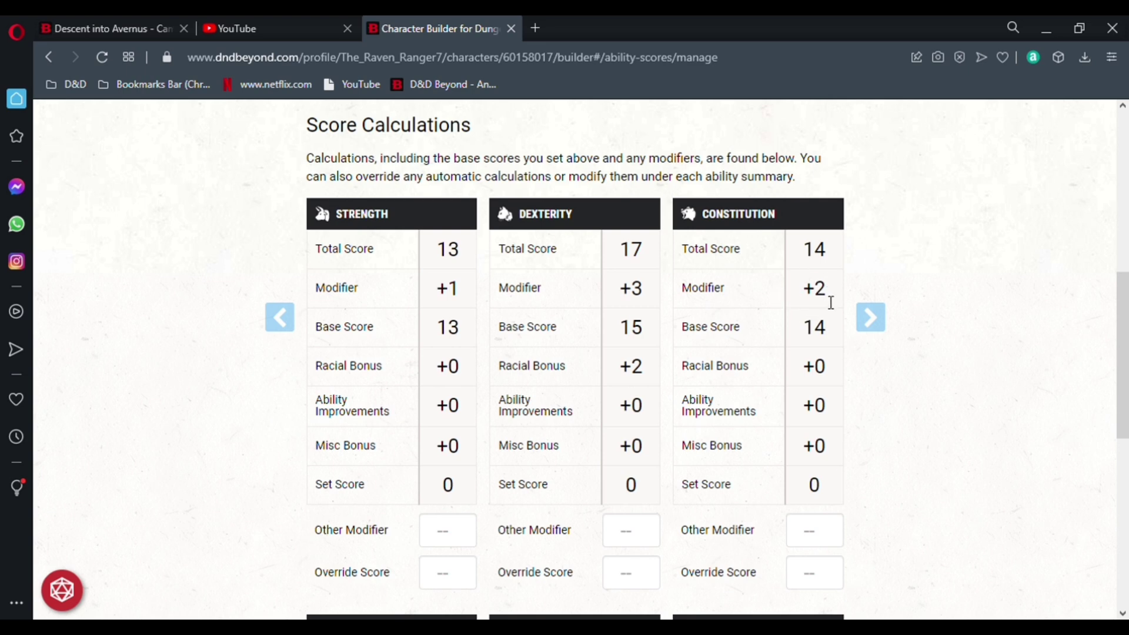
scroll(733, 263, "up", 7)
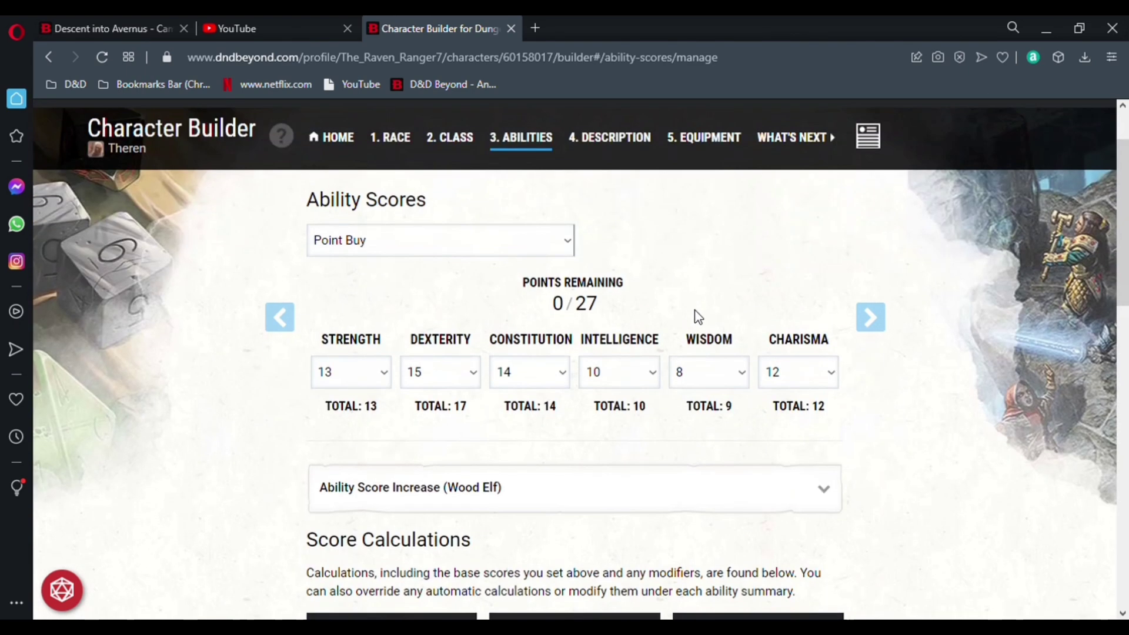
scroll(694, 299, "down", 7)
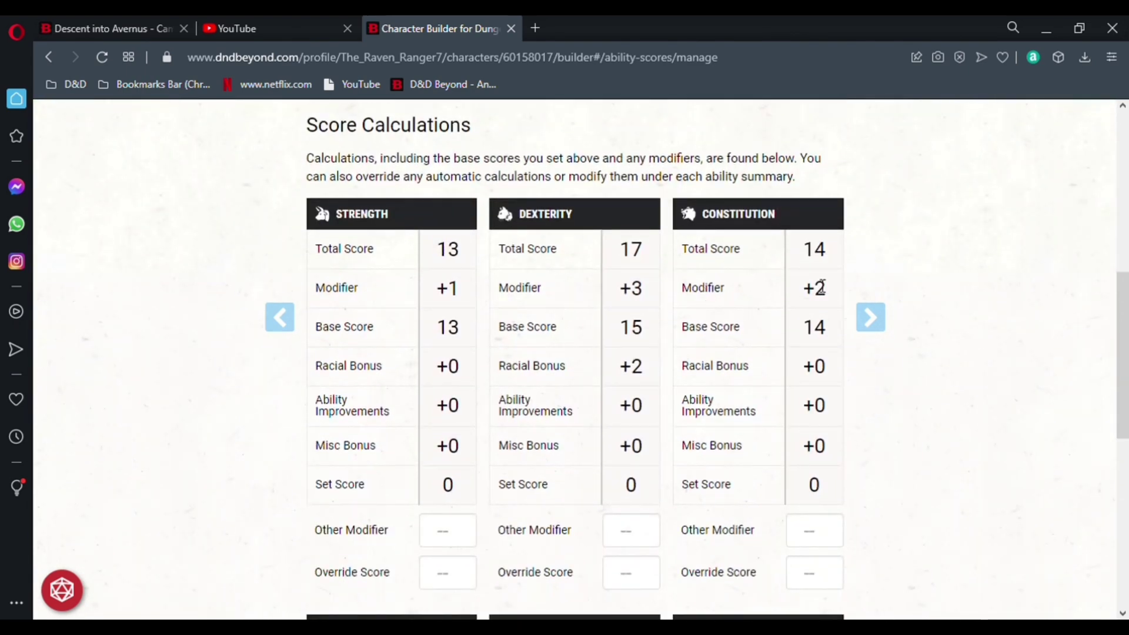
scroll(705, 277, "up", 7)
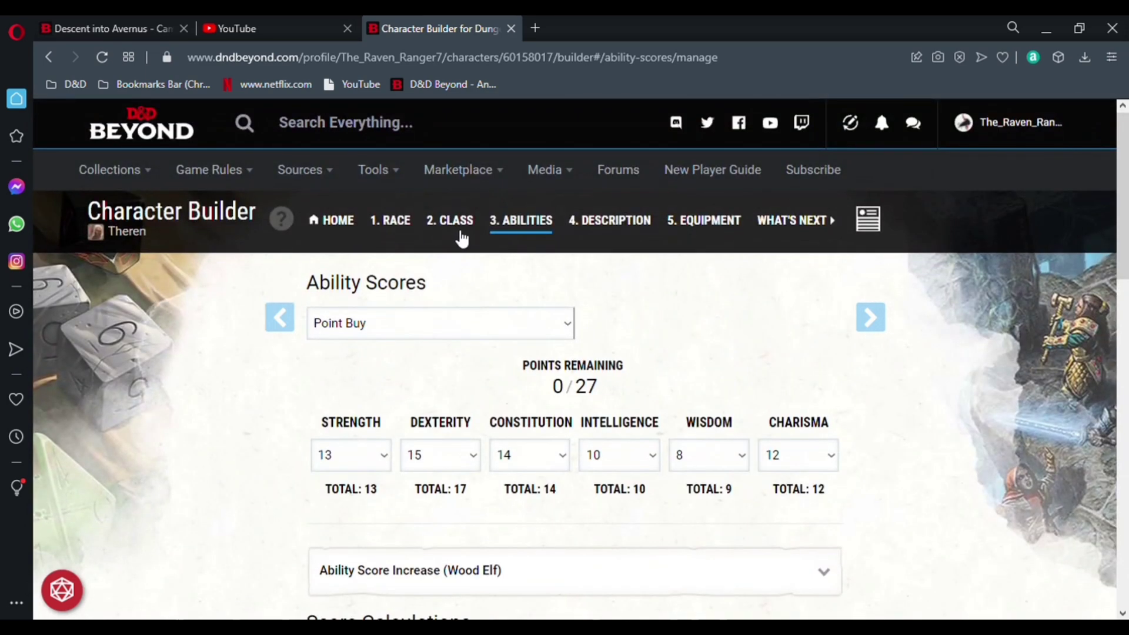
Step: Return to the Class stage, read the 2nd-level Cunning Action feature and close it
left_click(461, 234)
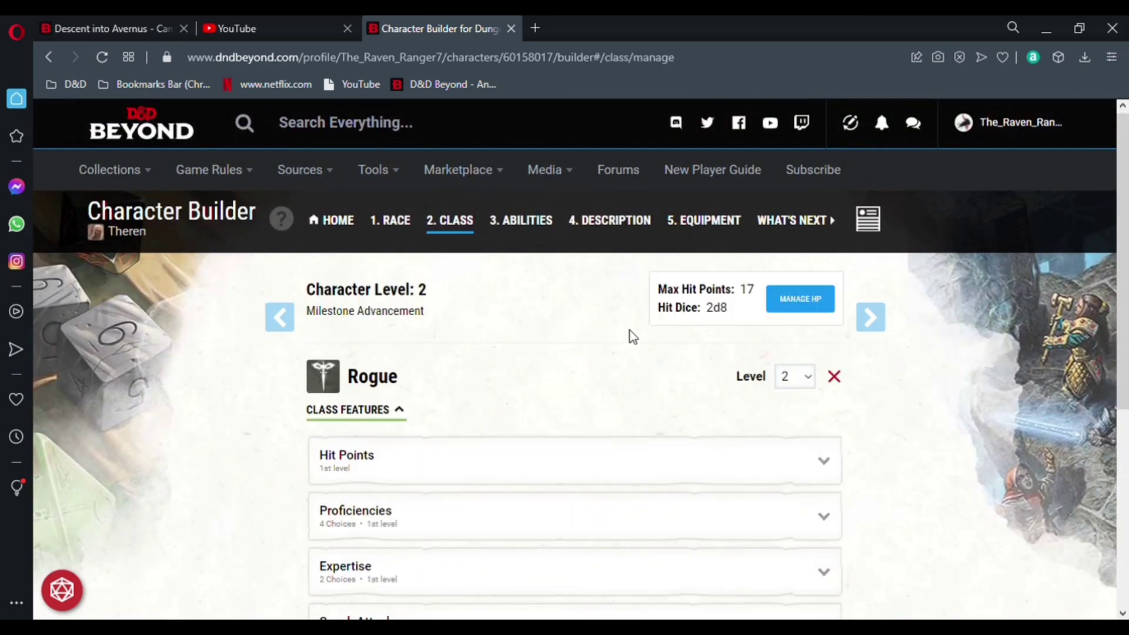
scroll(630, 331, "down", 5)
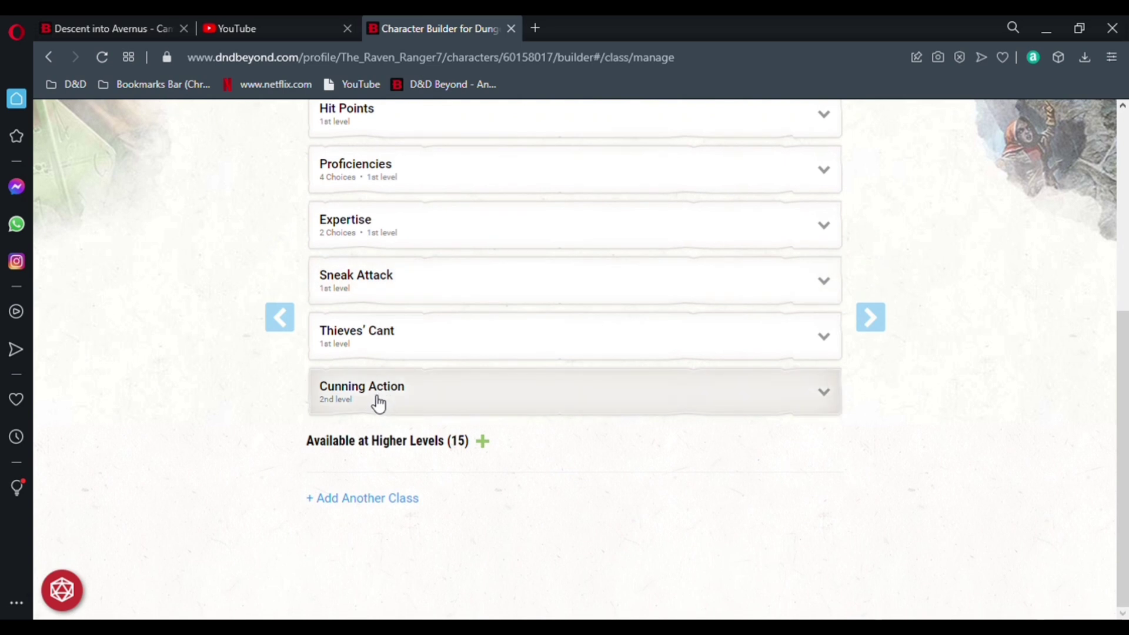
left_click(378, 404)
scroll(438, 389, "down", 2)
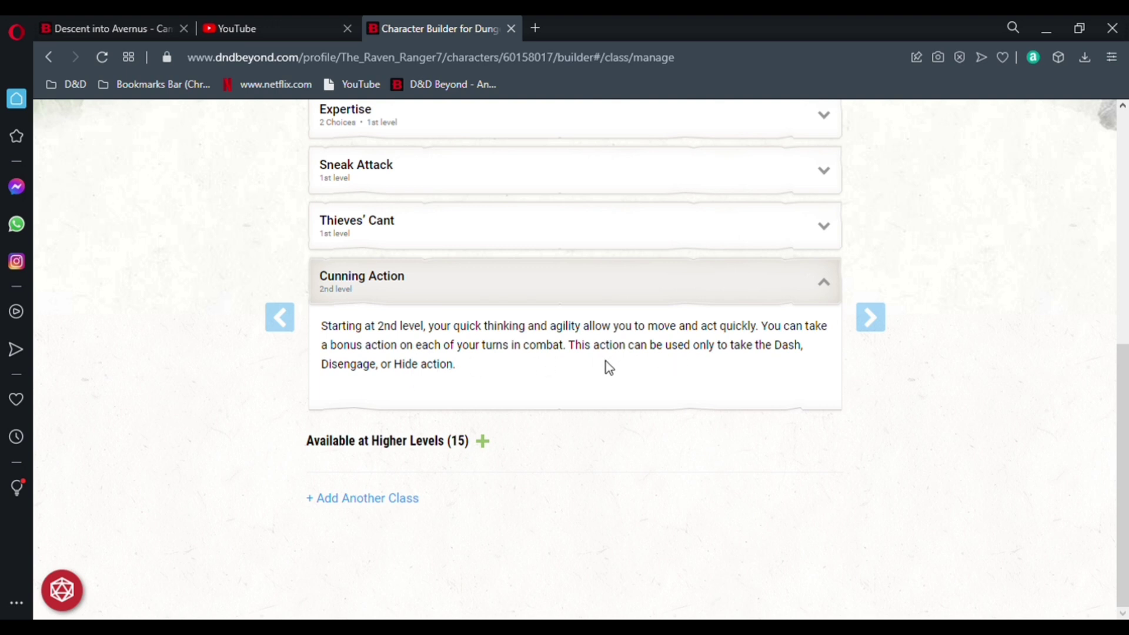
left_click(411, 283)
scroll(402, 288, "up", 5)
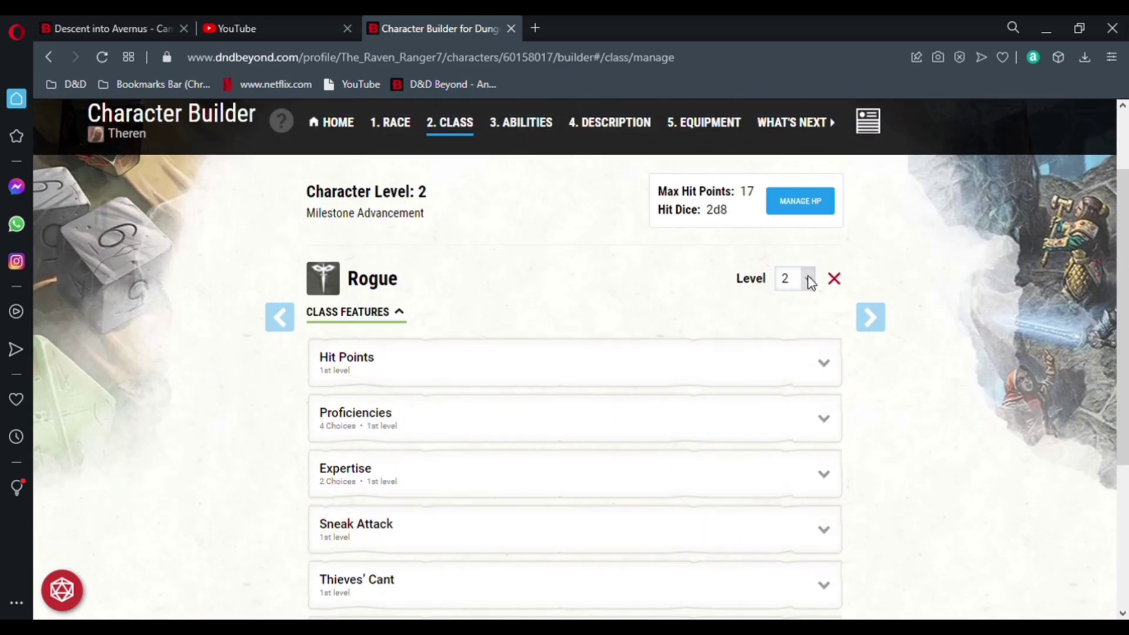
Step: Set the Rogue level to 3 and choose the Roguish Archetype that grants Fast Hands and Second-Story Work
left_click(780, 336)
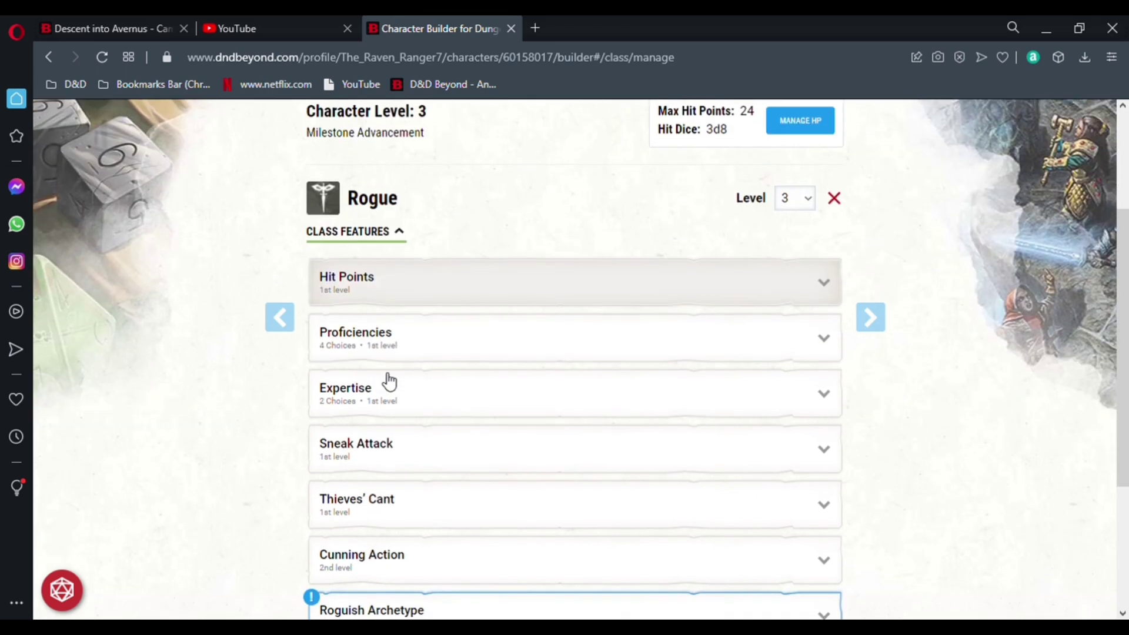
scroll(389, 459, "down", 5)
key("Down")
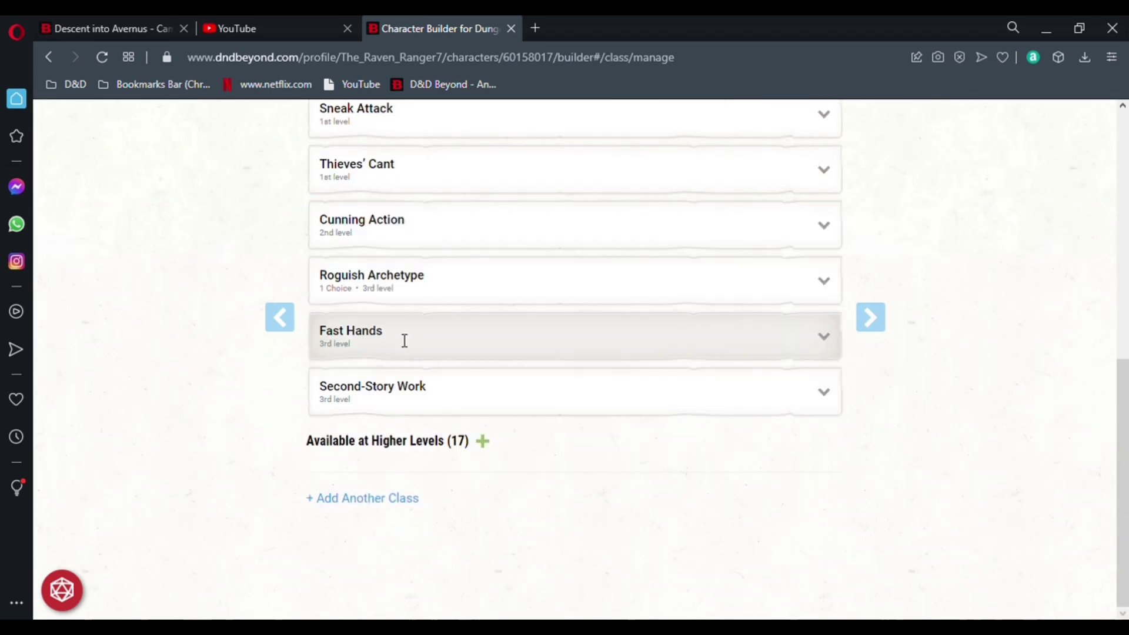
Step: Read the 3rd-level Fast Hands feature, covering its bonus action uses, and close it
left_click(404, 341)
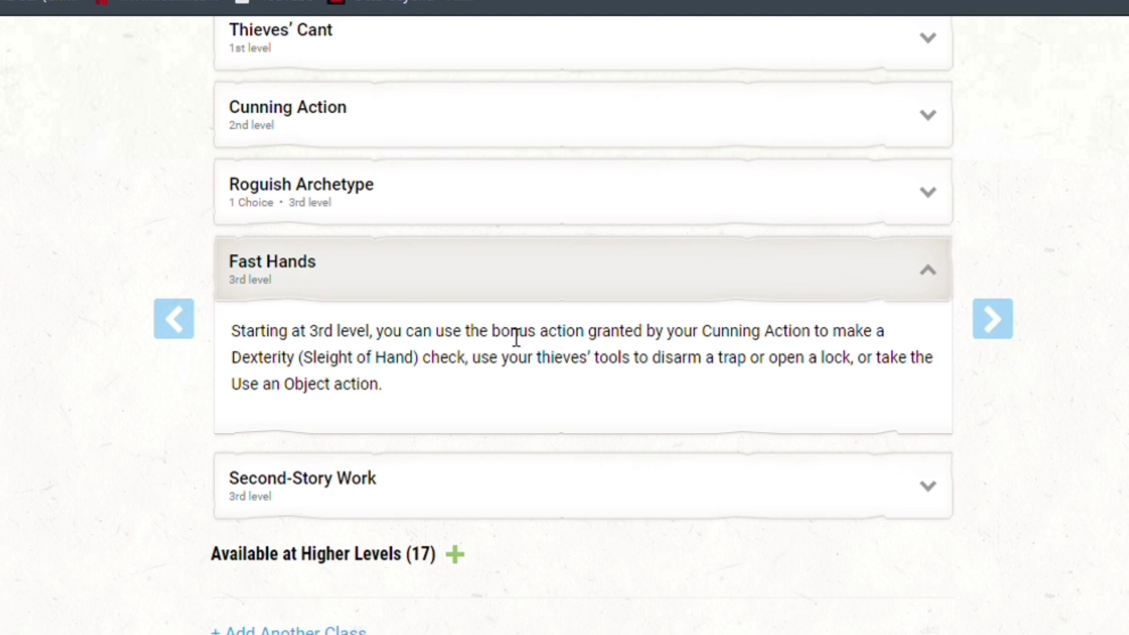
left_click_drag(515, 337, 596, 340)
left_click_drag(728, 374, 738, 353)
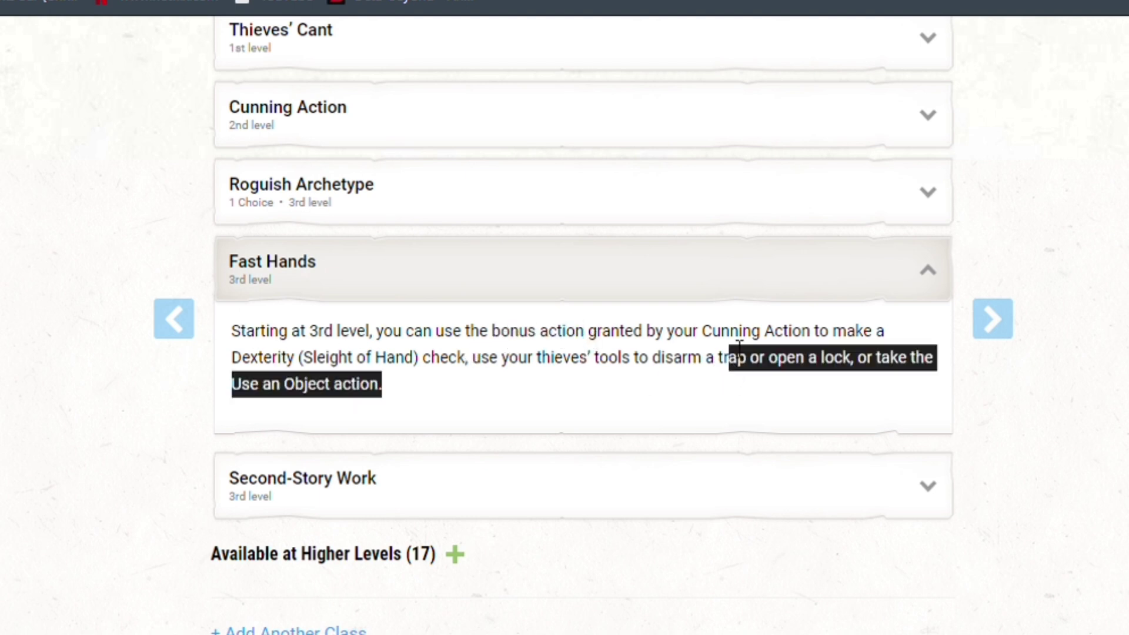
left_click(602, 390)
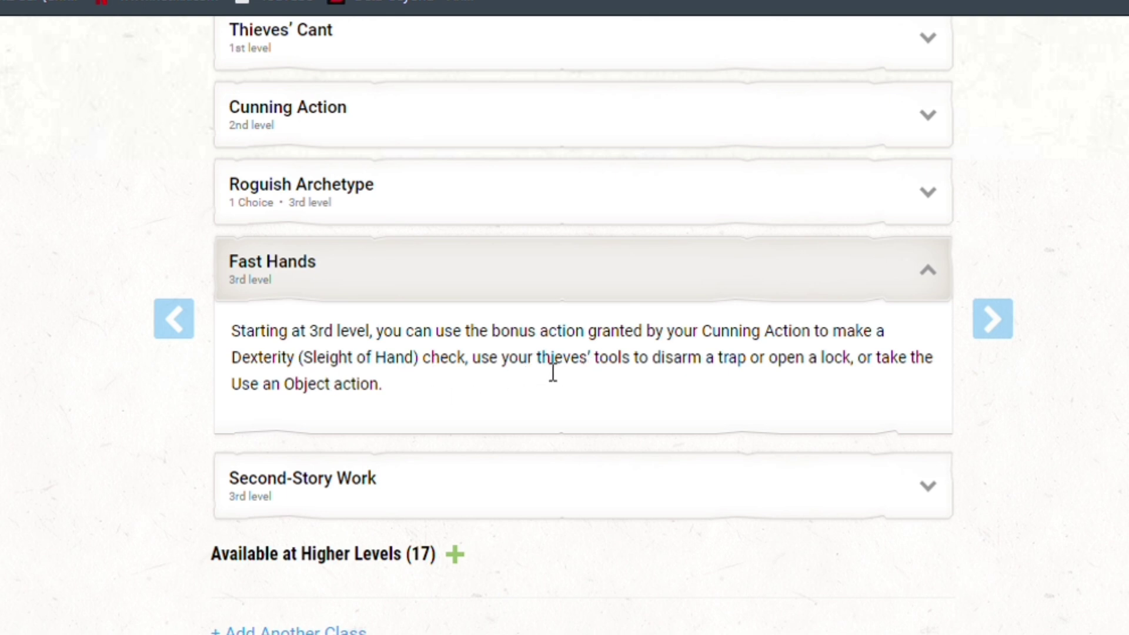
left_click(332, 275)
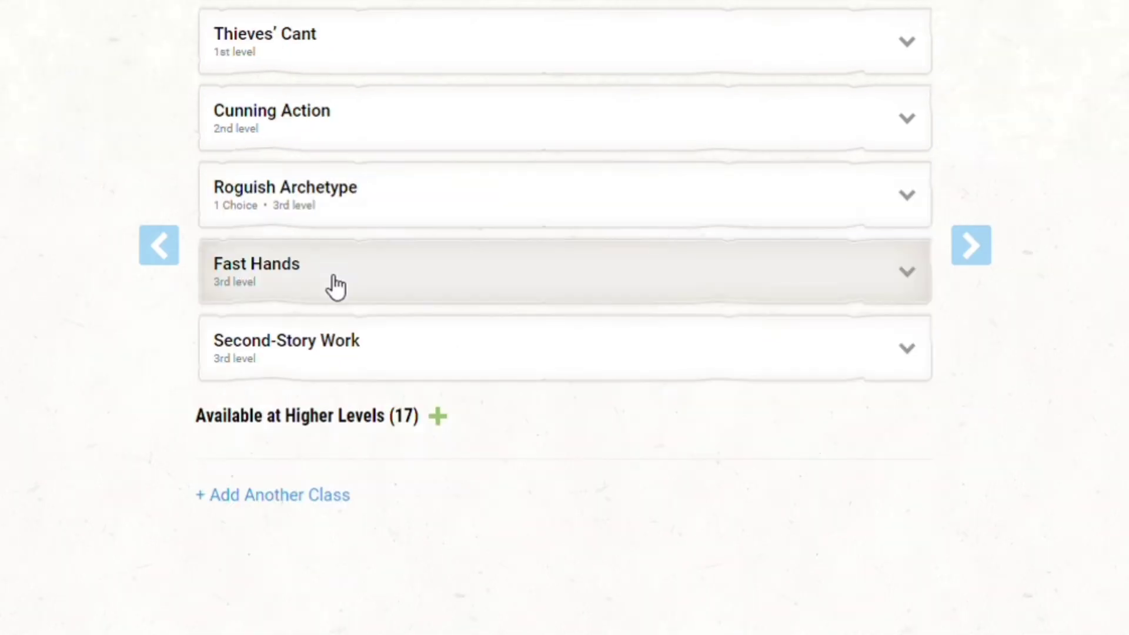
Step: Read the 3rd-level Second-Story Work feature, covering climbing and running jumps, and close it
left_click(352, 355)
scroll(294, 344, "down", 3)
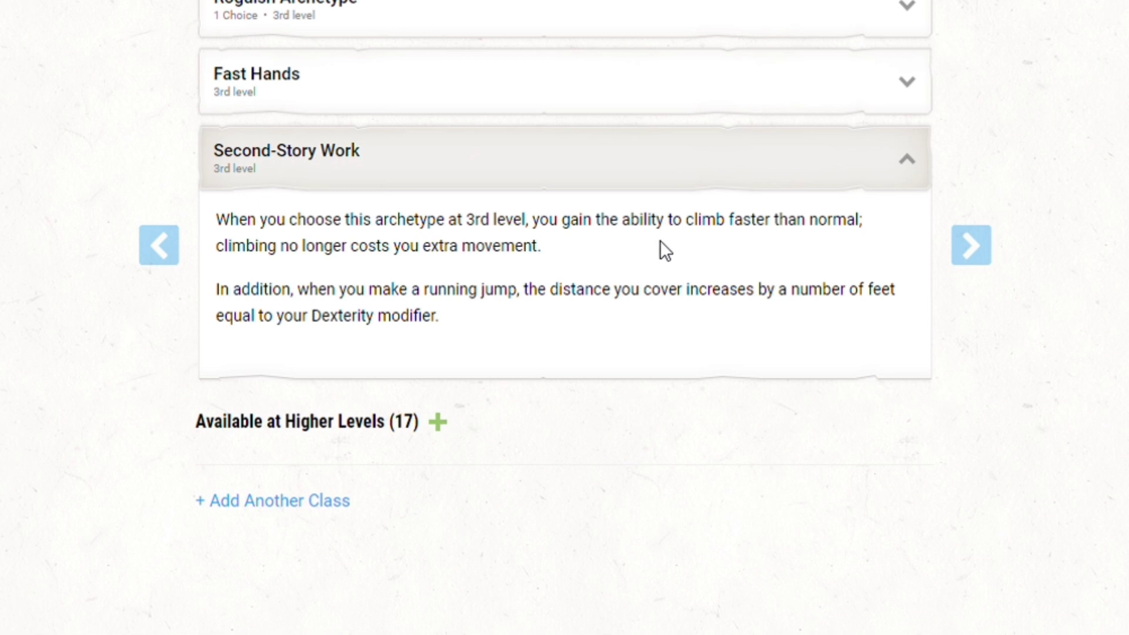
scroll(397, 332, "down", 1)
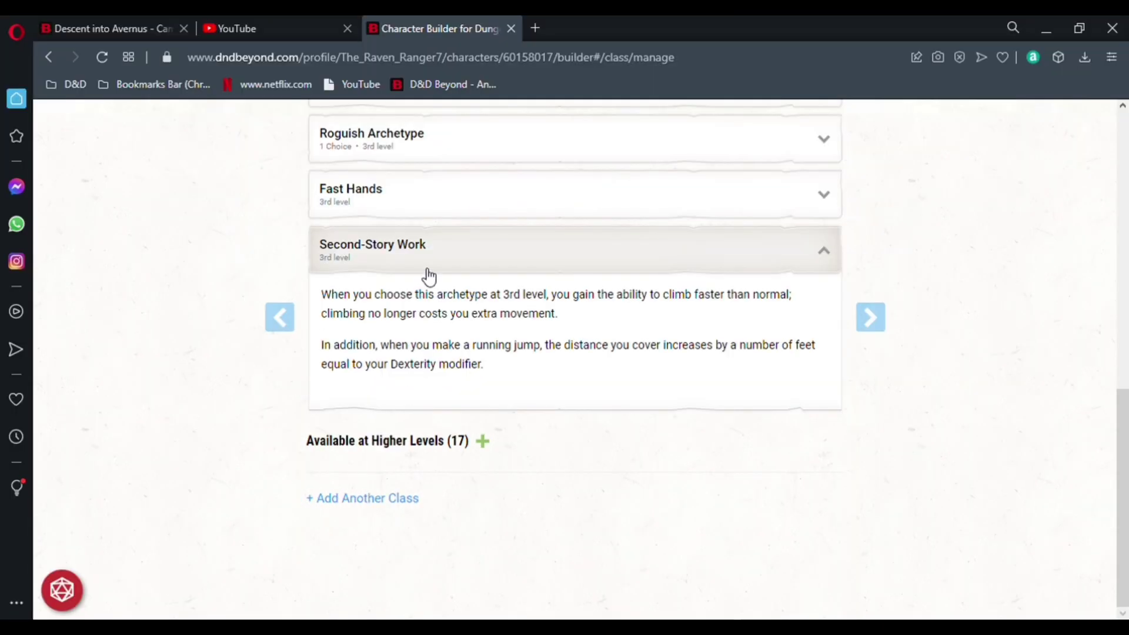
left_click(429, 271)
Step: Set the Rogue level to 4 and open the new 4th-level Ability Score Improvement feature
scroll(733, 320, "up", 8)
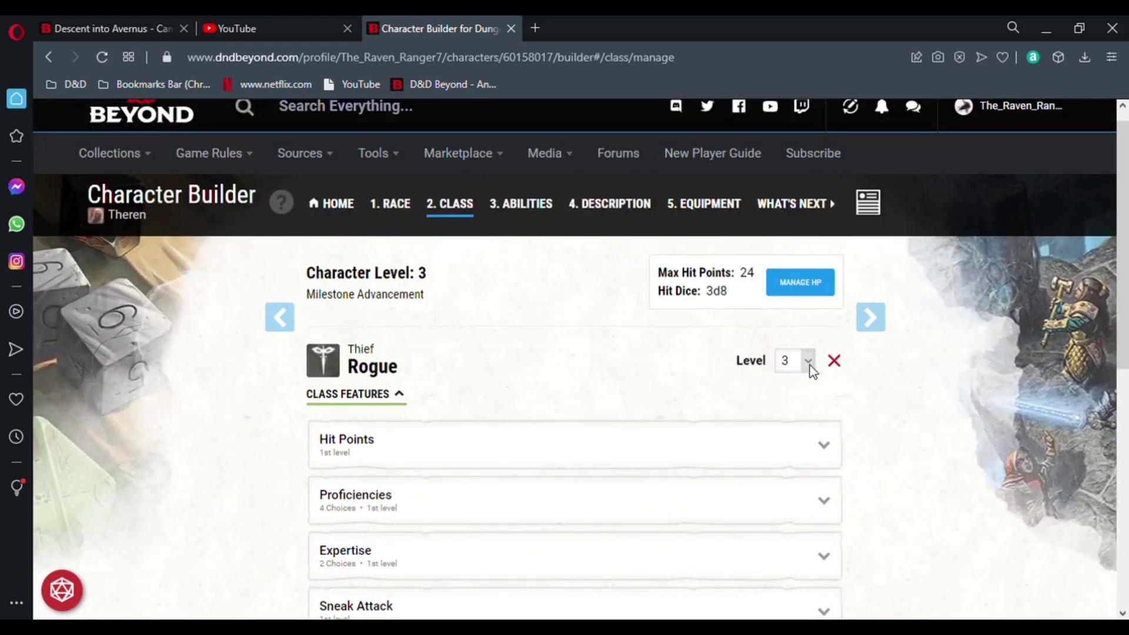
left_click(811, 369)
left_click(614, 370)
scroll(608, 371, "down", 9)
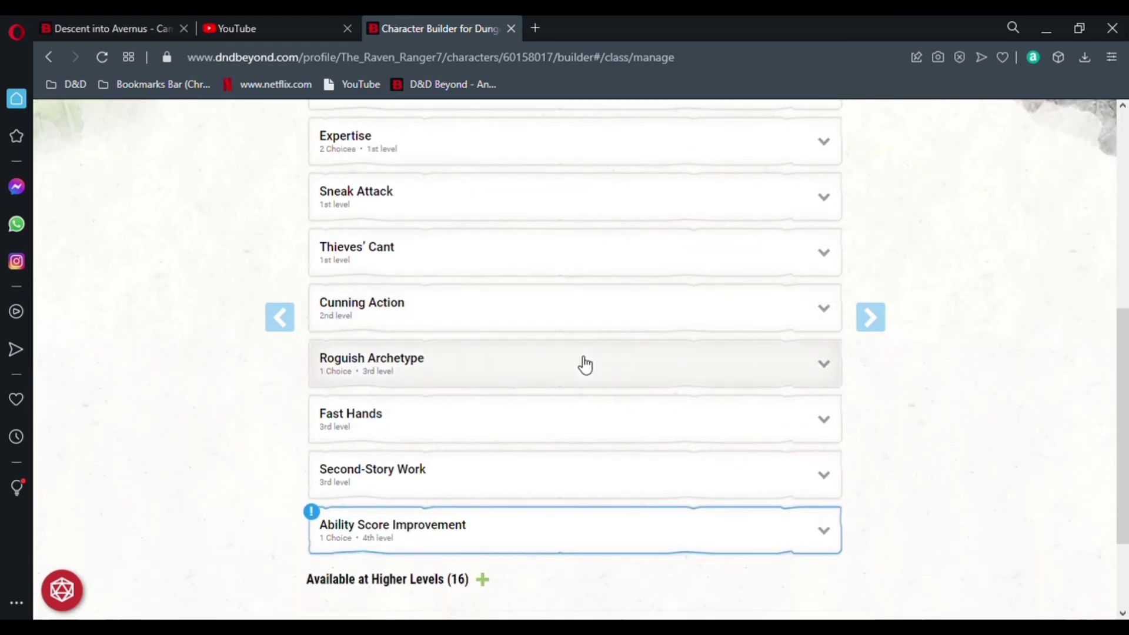
left_click(627, 394)
scroll(514, 429, "down", 2)
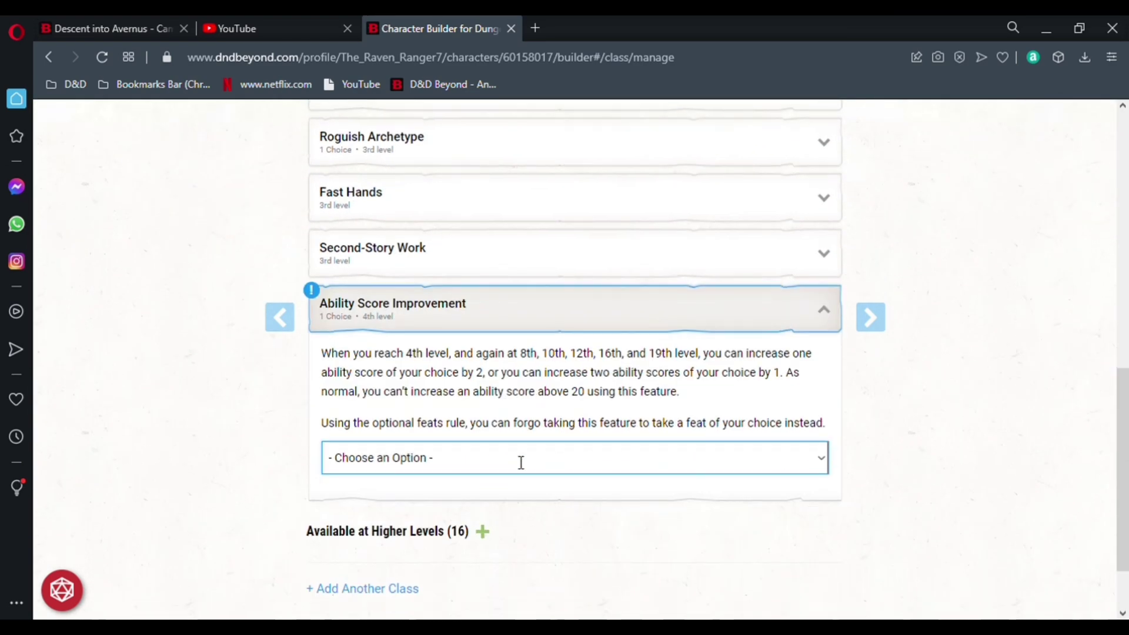
Step: Take the Ability Score Improvement option, assign its two increases to Dexterity and Constitution, and close the feature
left_click(509, 456)
left_click(444, 491)
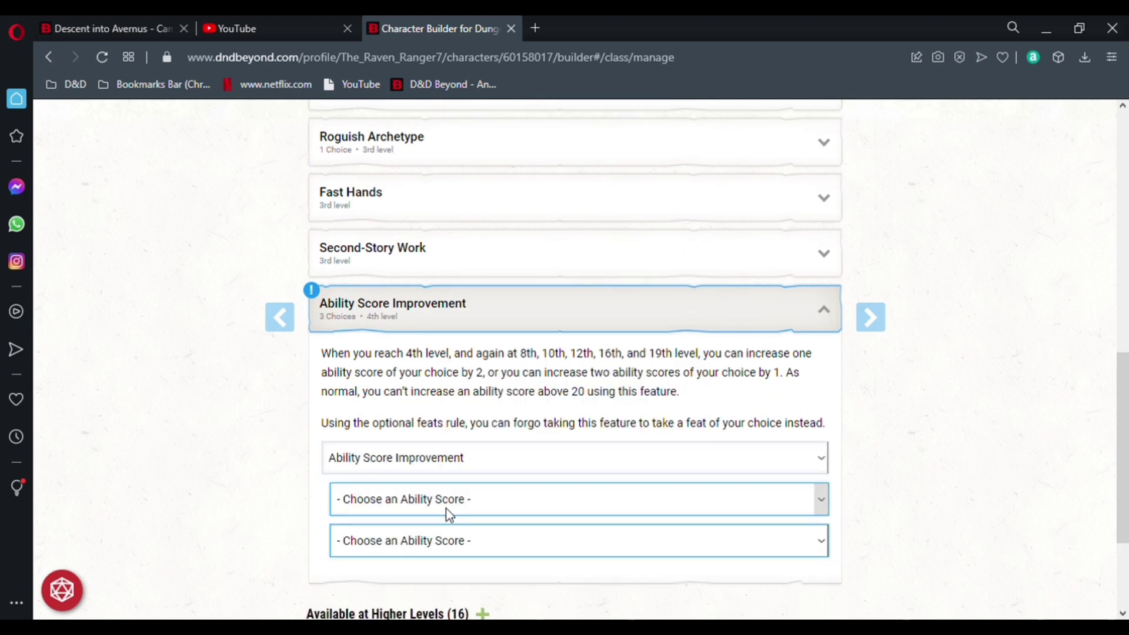
left_click(425, 440)
left_click(445, 550)
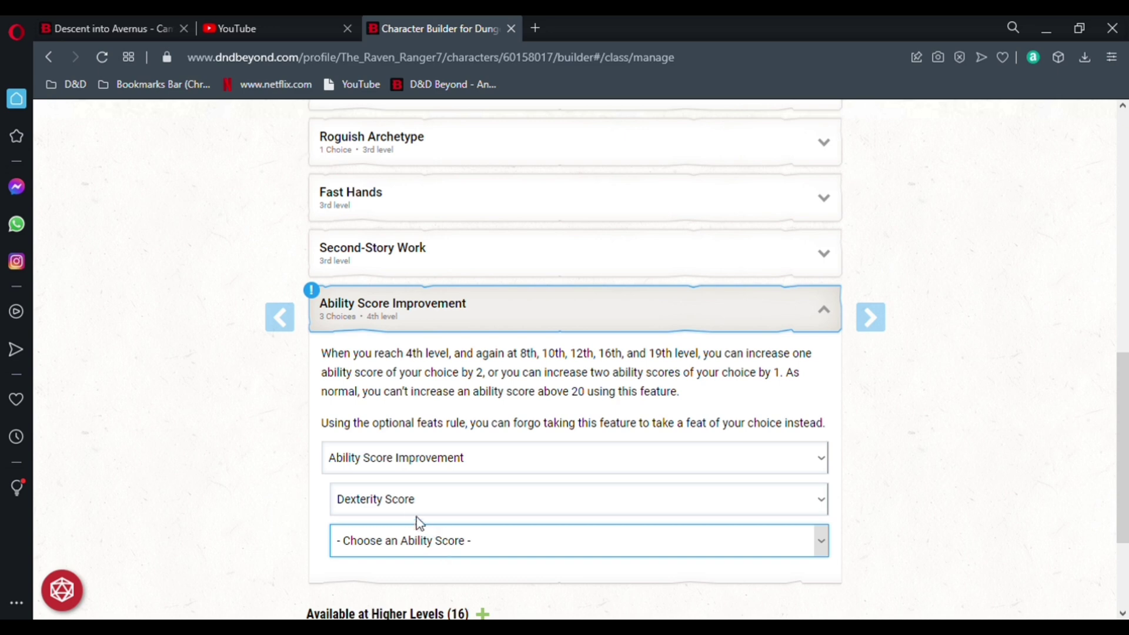
left_click(397, 462)
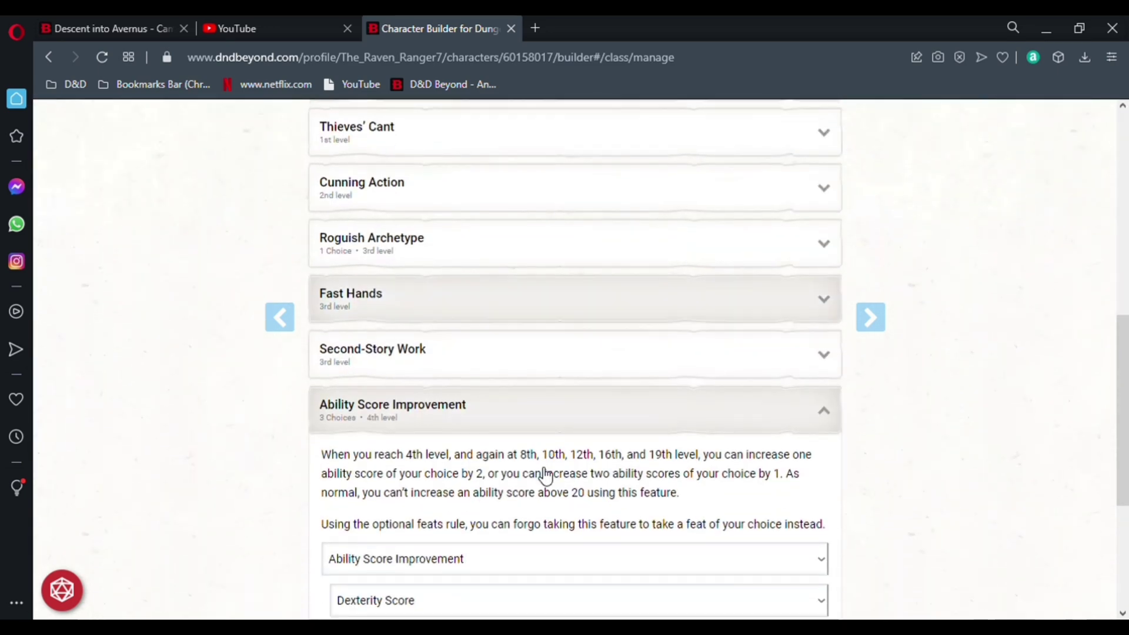
left_click(502, 391)
Step: Go to the Abilities stage and check the Dexterity and Constitution totals
scroll(645, 340, "up", 10)
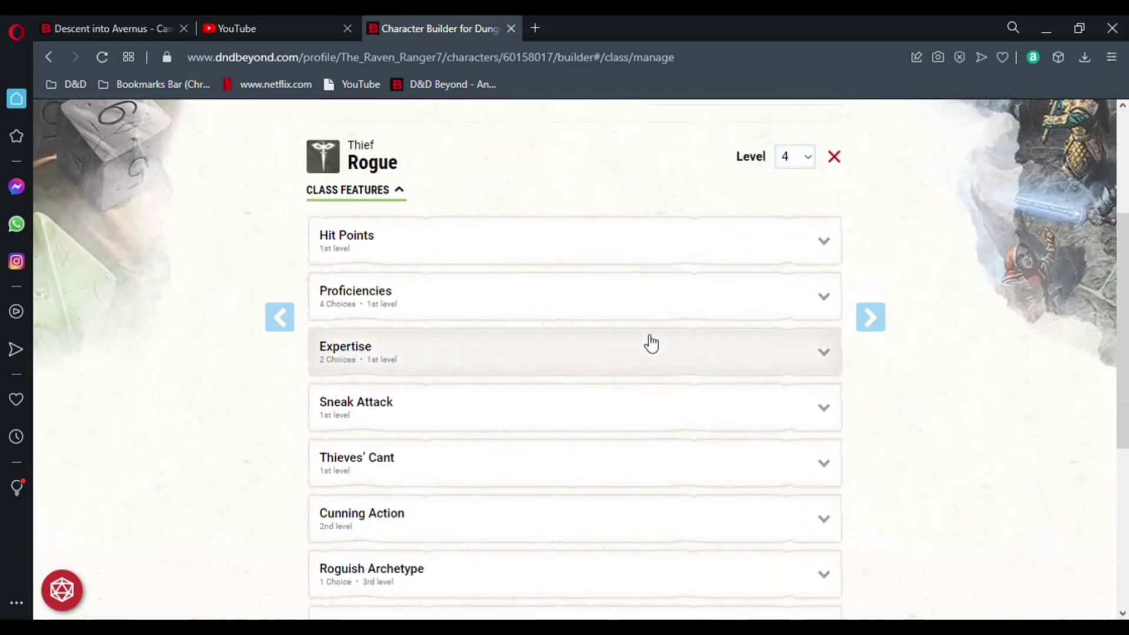
left_click(545, 224)
scroll(492, 478, "down", 2)
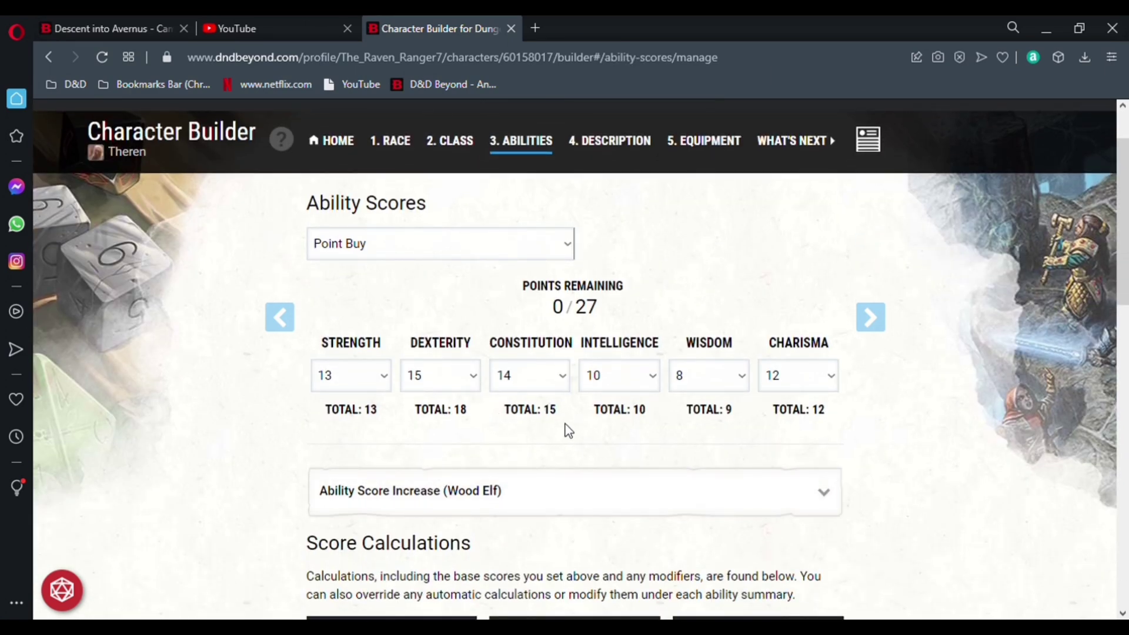
Step: Go to the Equipment stage, choose starting equipment instead of gold, and review the Rogue and Guild Artisan options
scroll(647, 294, "up", 2)
left_click(705, 226)
scroll(559, 351, "down", 1)
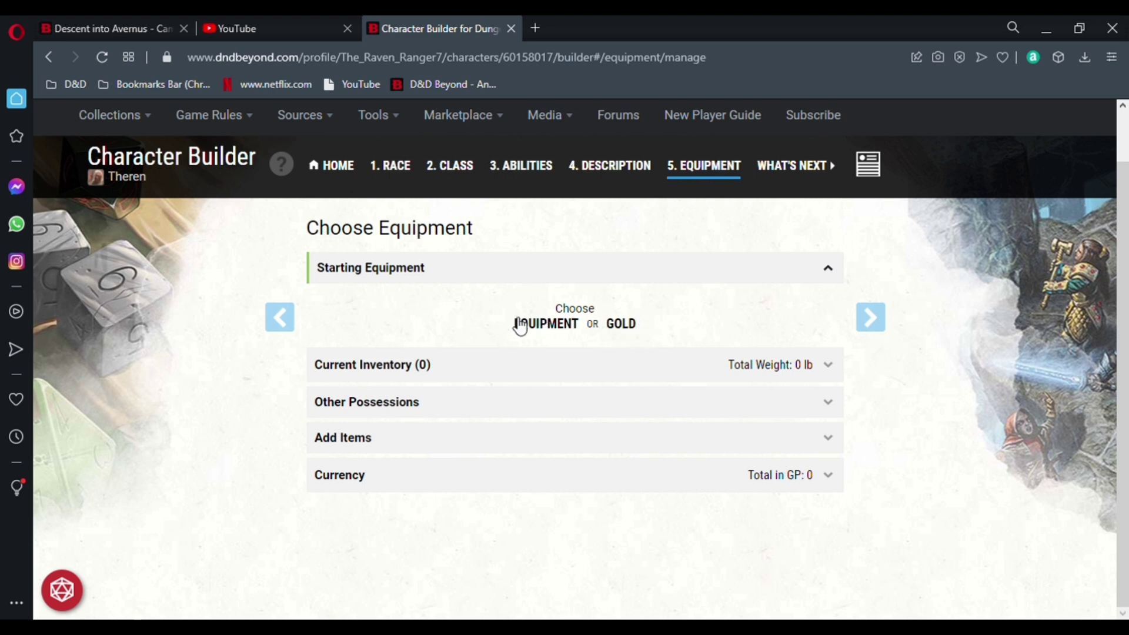
left_click(547, 324)
scroll(453, 340, "down", 3)
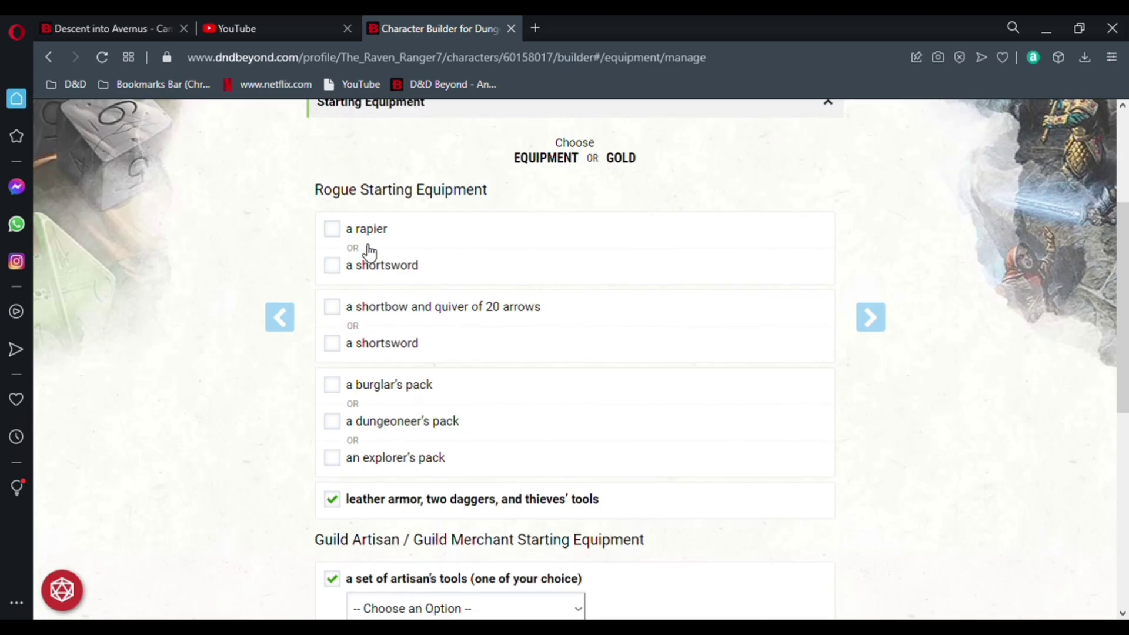
scroll(400, 229, "down", 3)
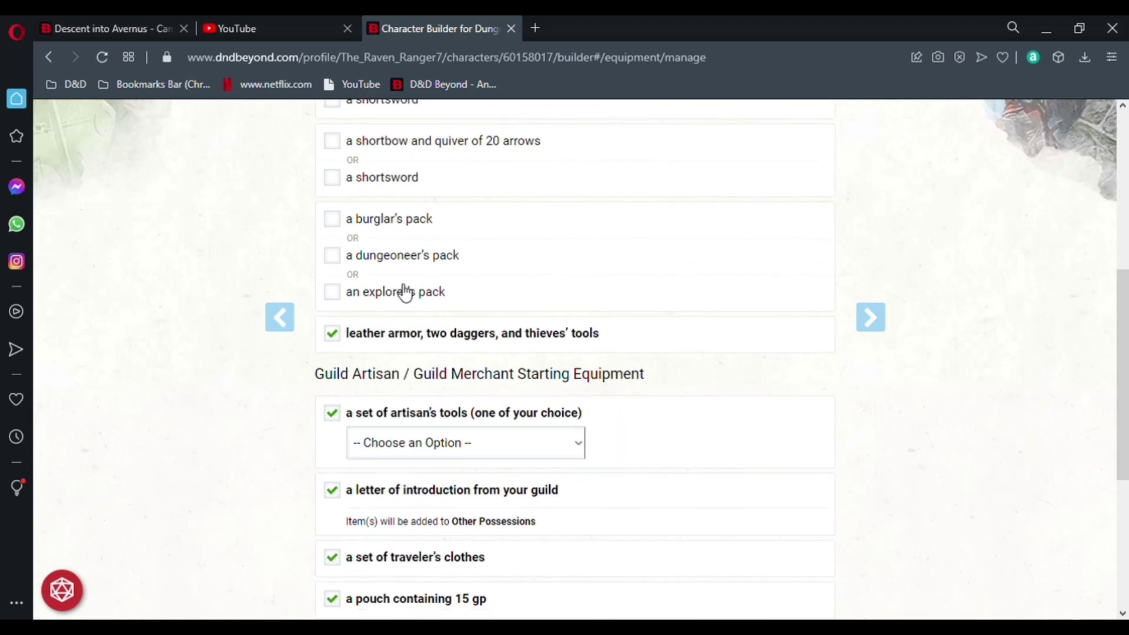
scroll(412, 259, "up", 3)
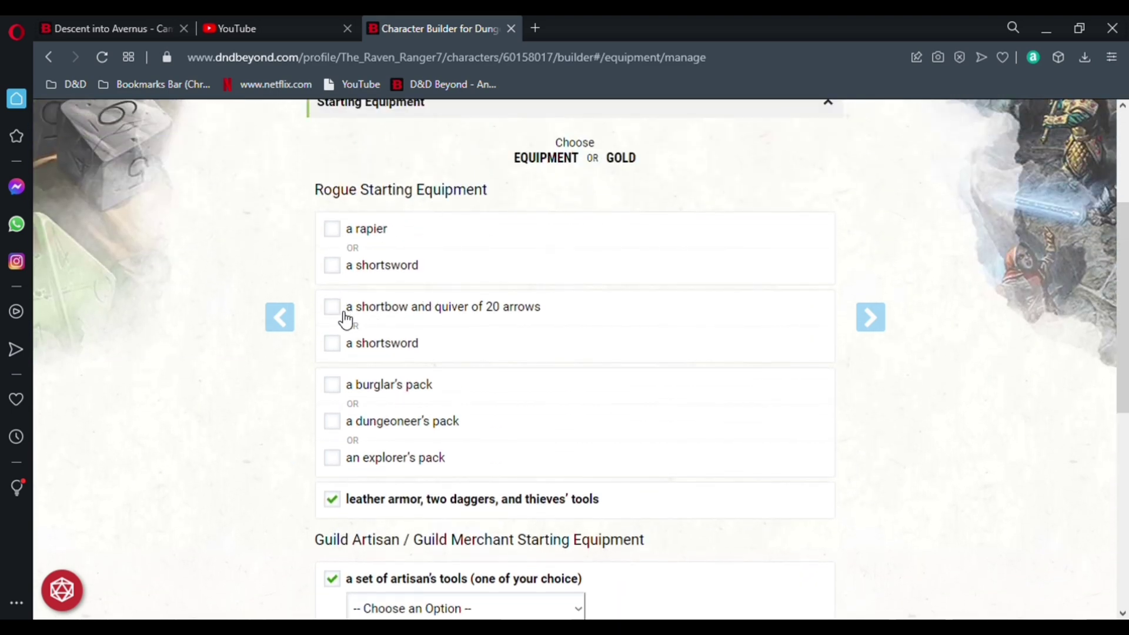
Step: Select the shortbow with a quiver of 20 arrows, the rapier and the burglar's pack as Rogue starting equipment
left_click(340, 315)
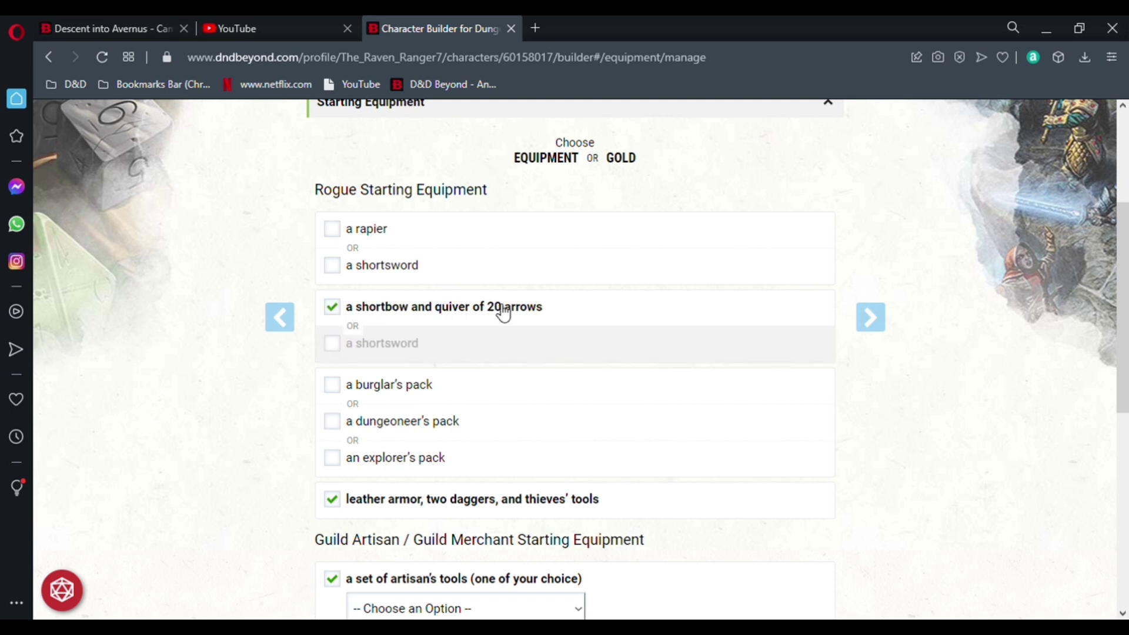
left_click(343, 234)
scroll(343, 238, "down", 3)
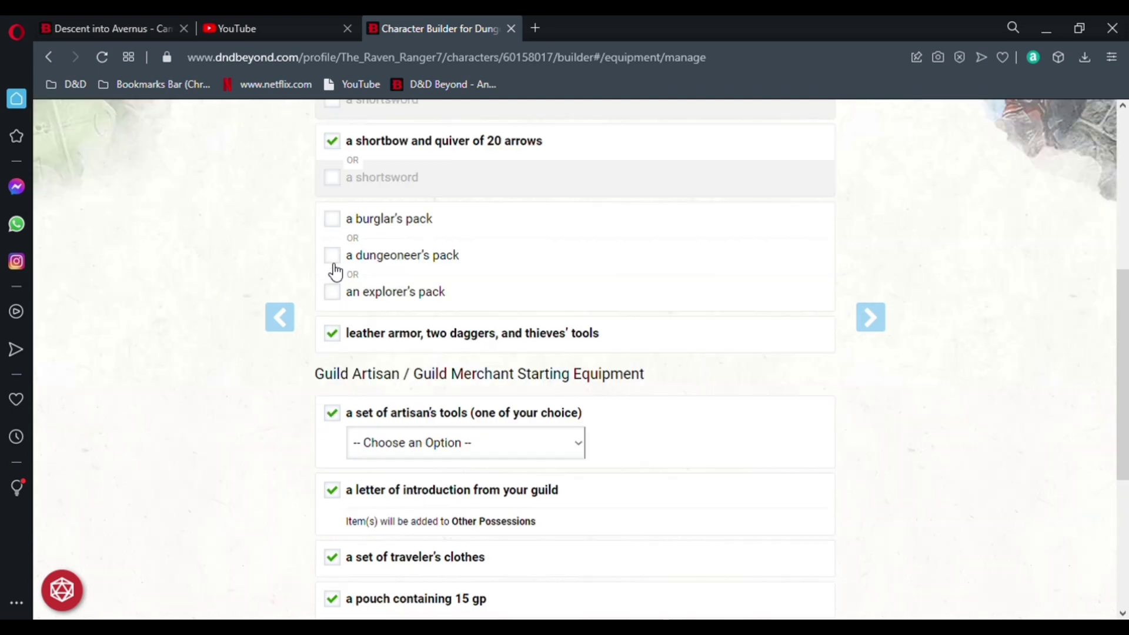
left_click(338, 232)
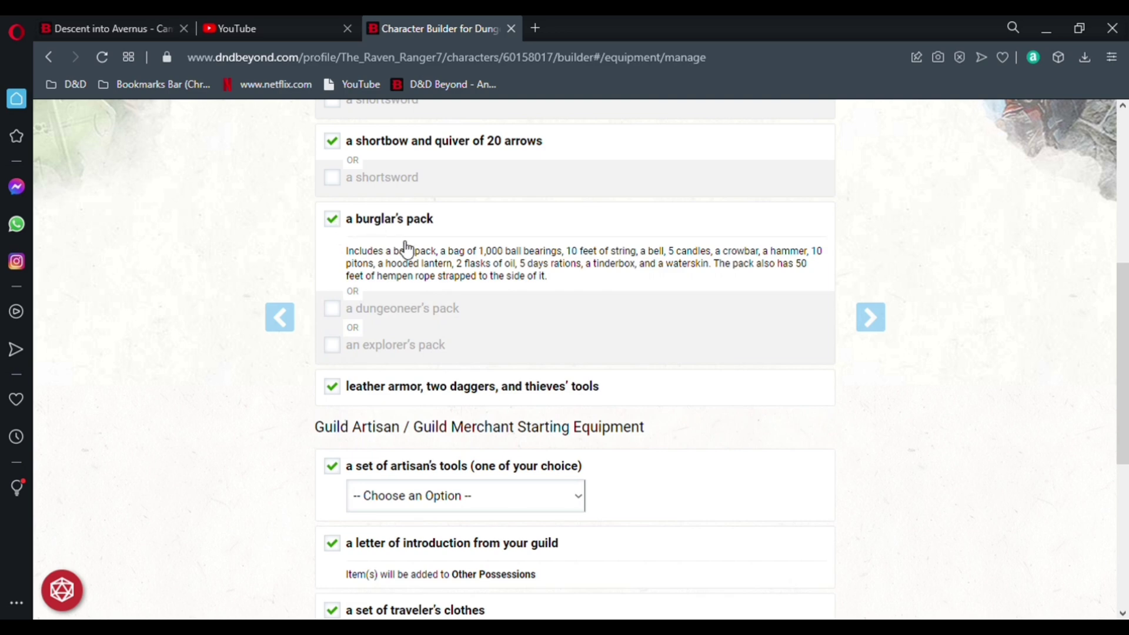
Step: Choose Cobbler's Tools as the artisan's tools and add the starting equipment to the inventory
scroll(404, 247, "down", 6)
scroll(458, 335, "up", 3)
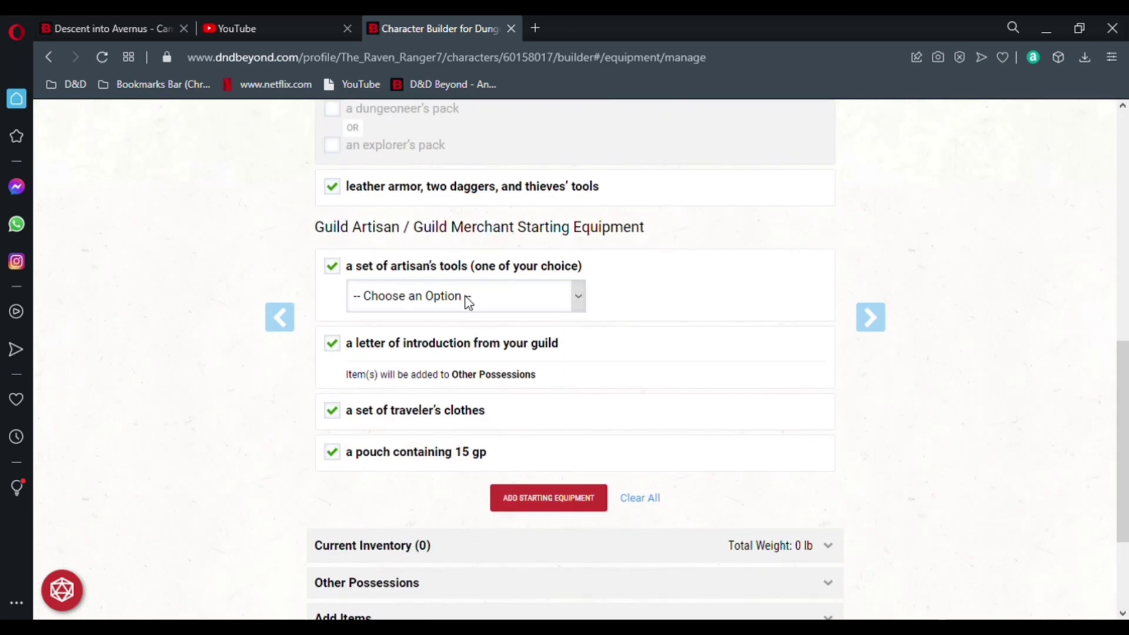
left_click(411, 404)
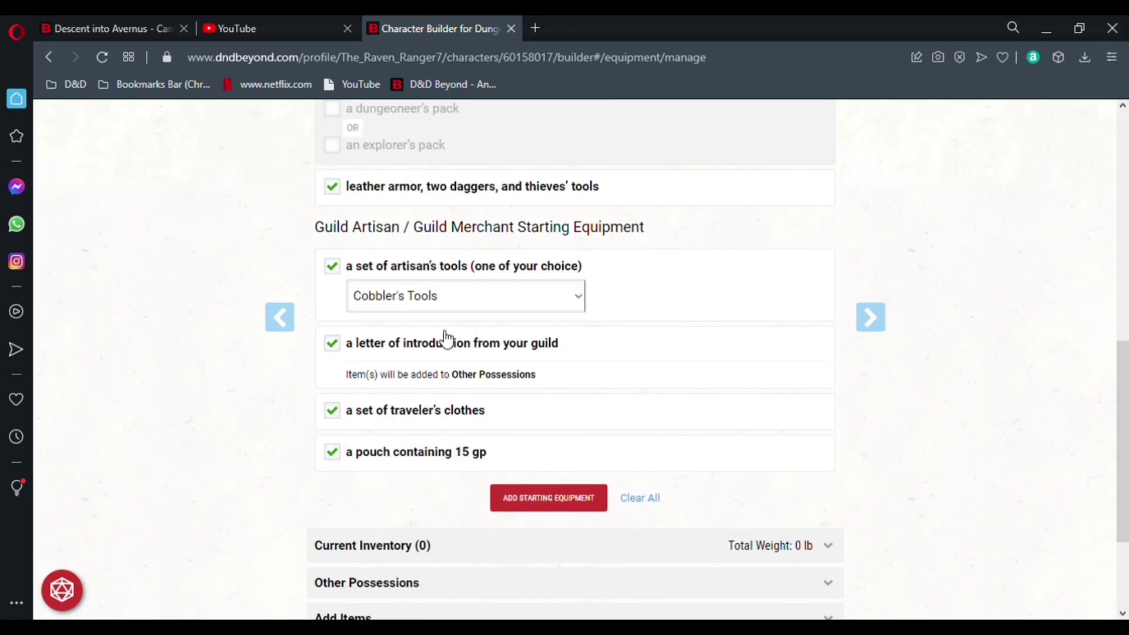
scroll(447, 341, "down", 2)
left_click(523, 427)
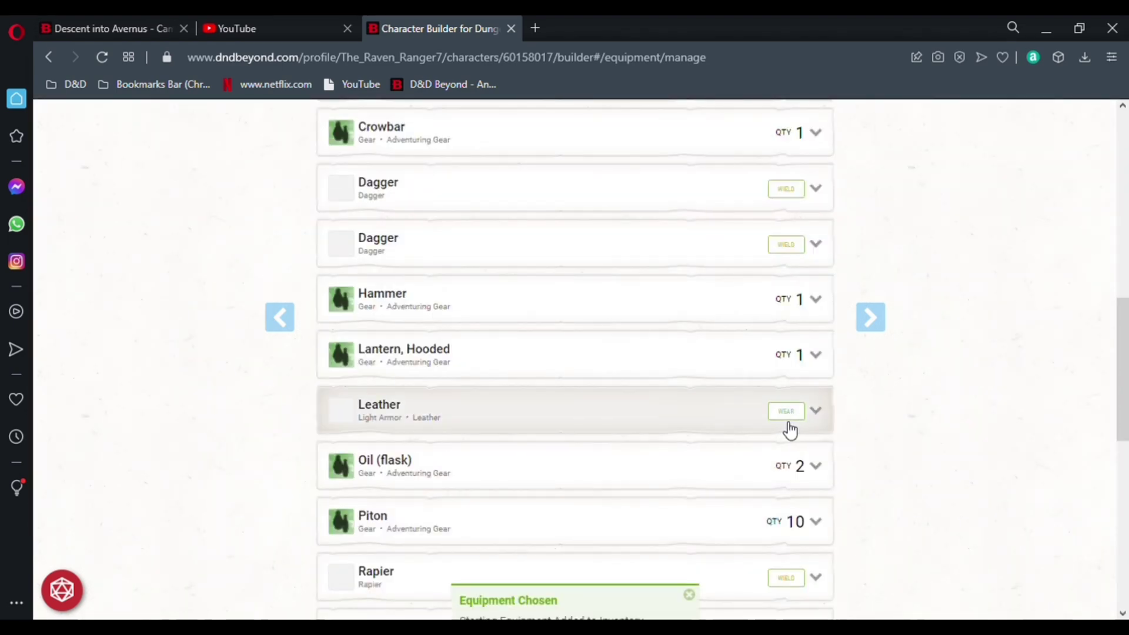
Step: Mark the Arrows as in use and wield the Rapier and the Shortbow in the current inventory
scroll(509, 393, "up", 5)
scroll(513, 394, "up", 5)
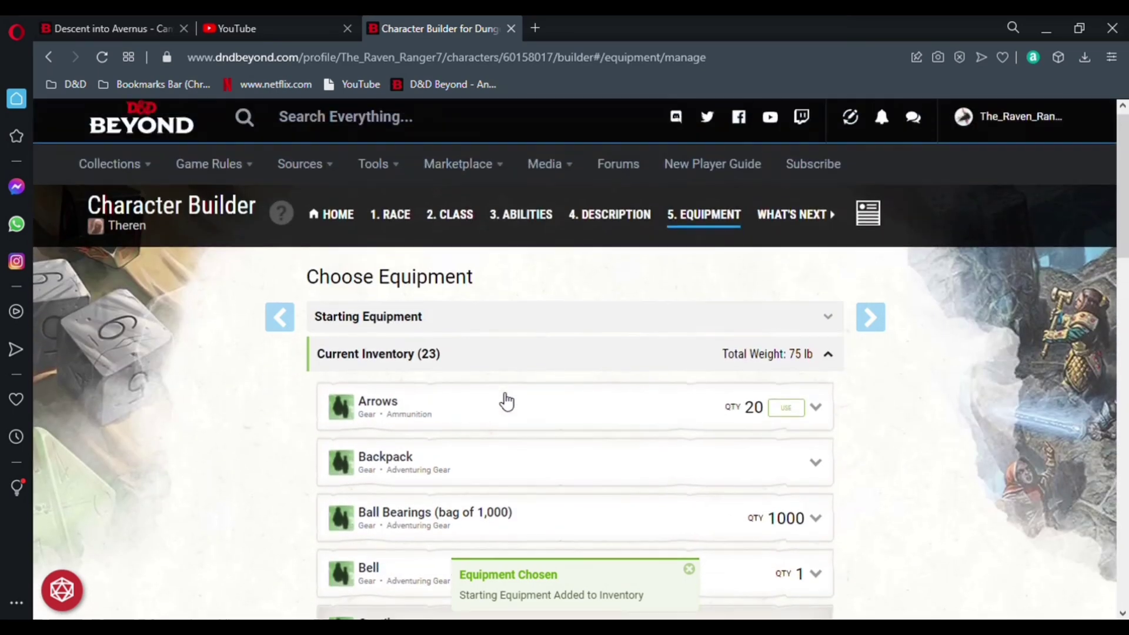
scroll(503, 398, "down", 3)
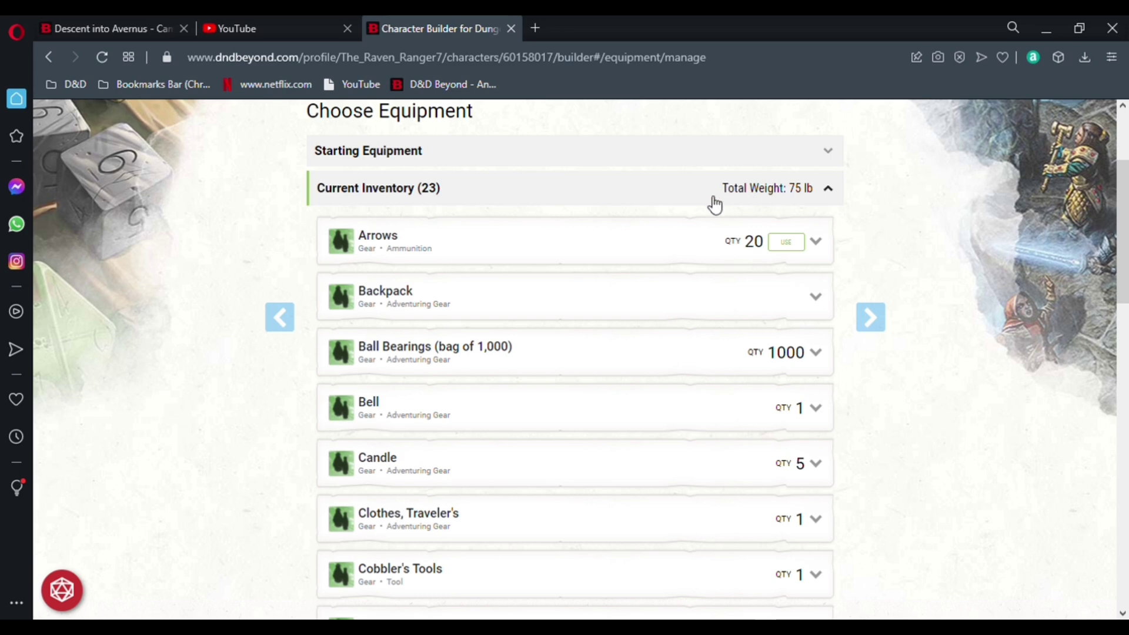
left_click(797, 247)
scroll(589, 259, "down", 8)
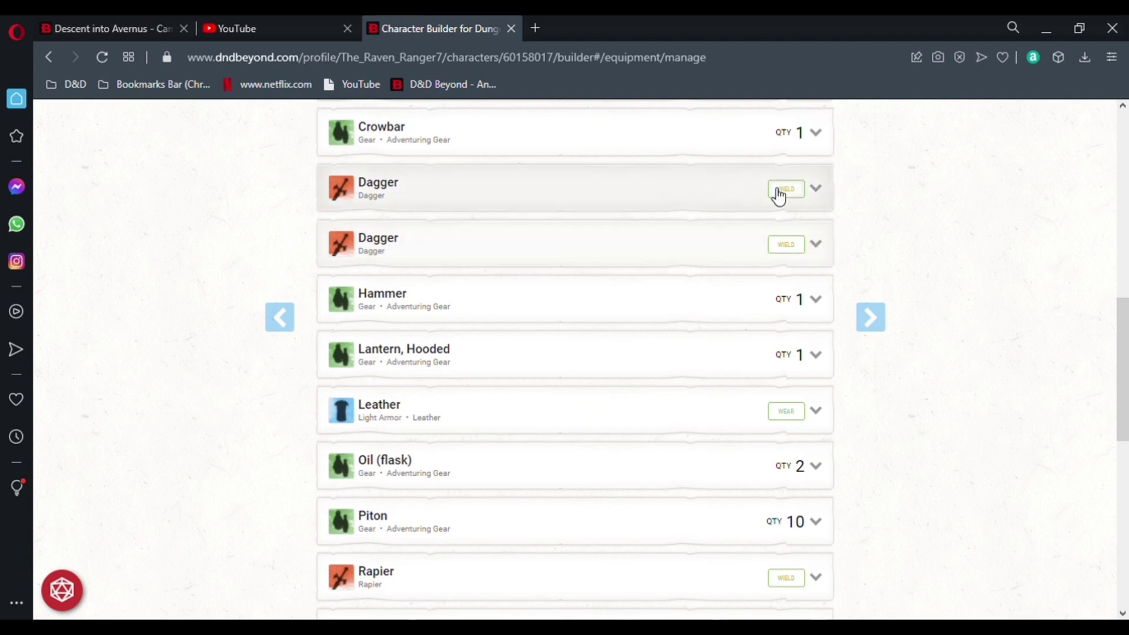
scroll(788, 236, "down", 4)
left_click(788, 331)
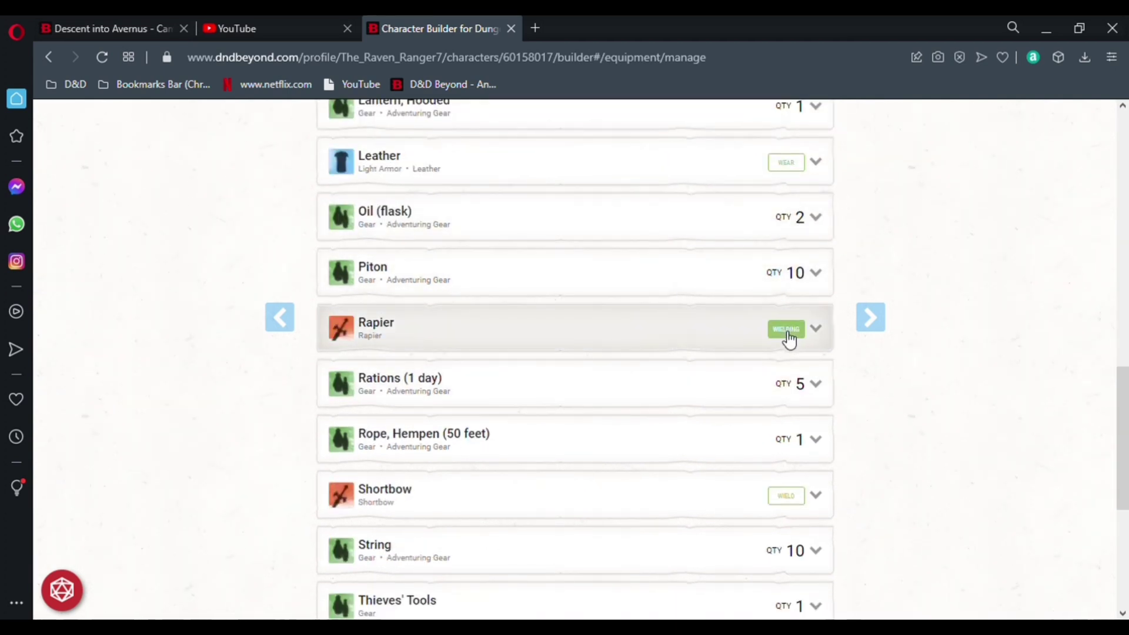
left_click(786, 496)
scroll(660, 337, "down", 4)
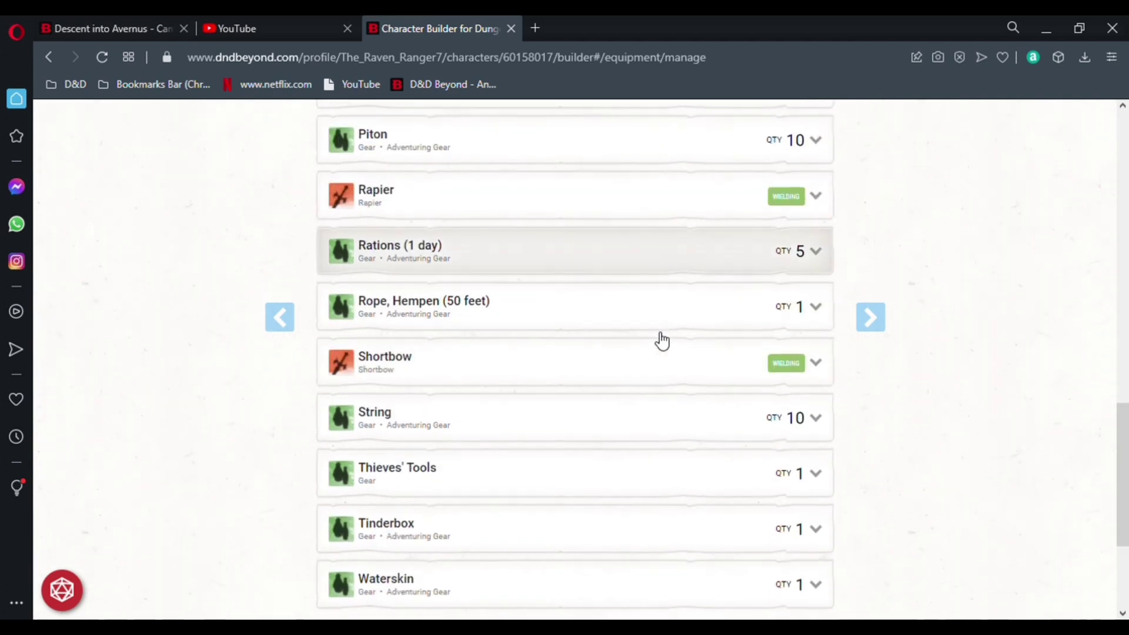
Step: Put on the Leather light armor, read its item details including Armor Class, and close them
scroll(663, 346, "up", 8)
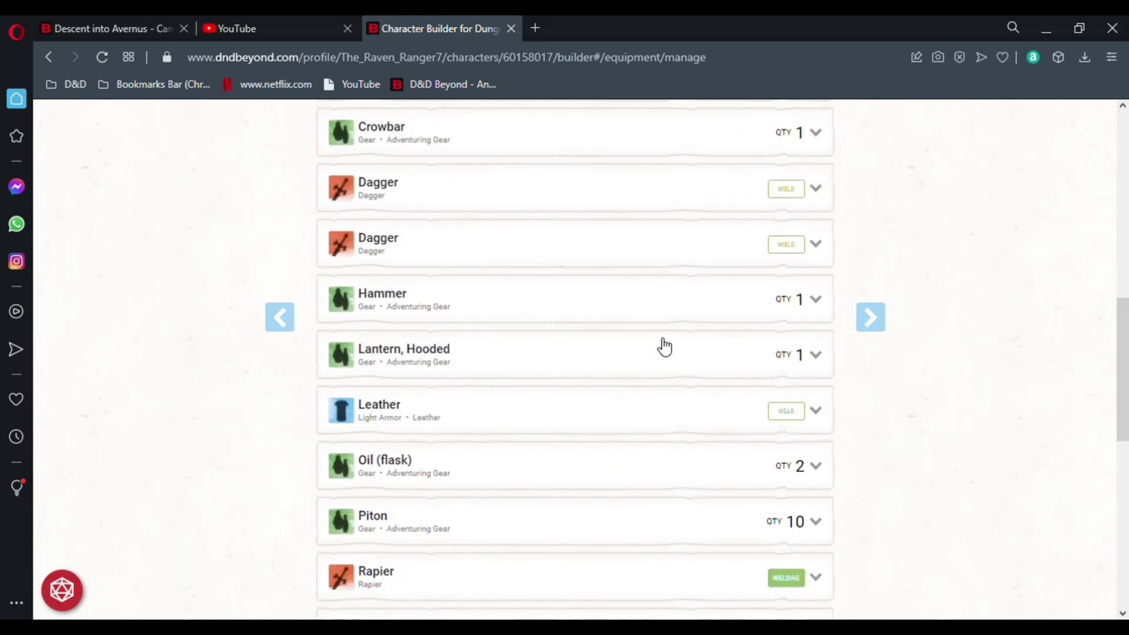
left_click(801, 421)
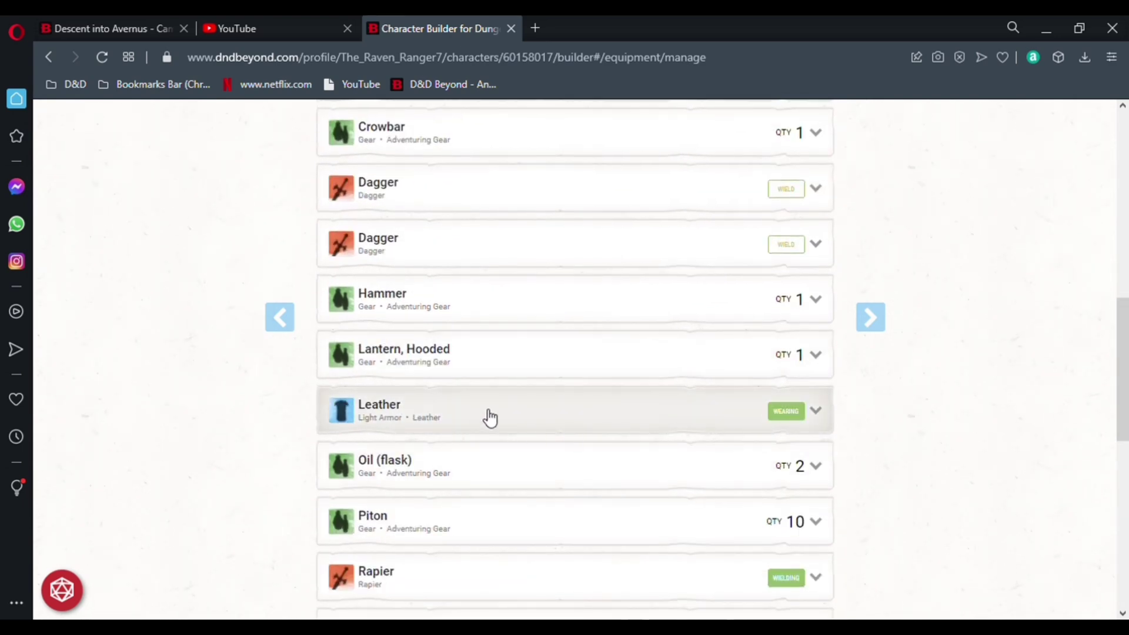
left_click(815, 411)
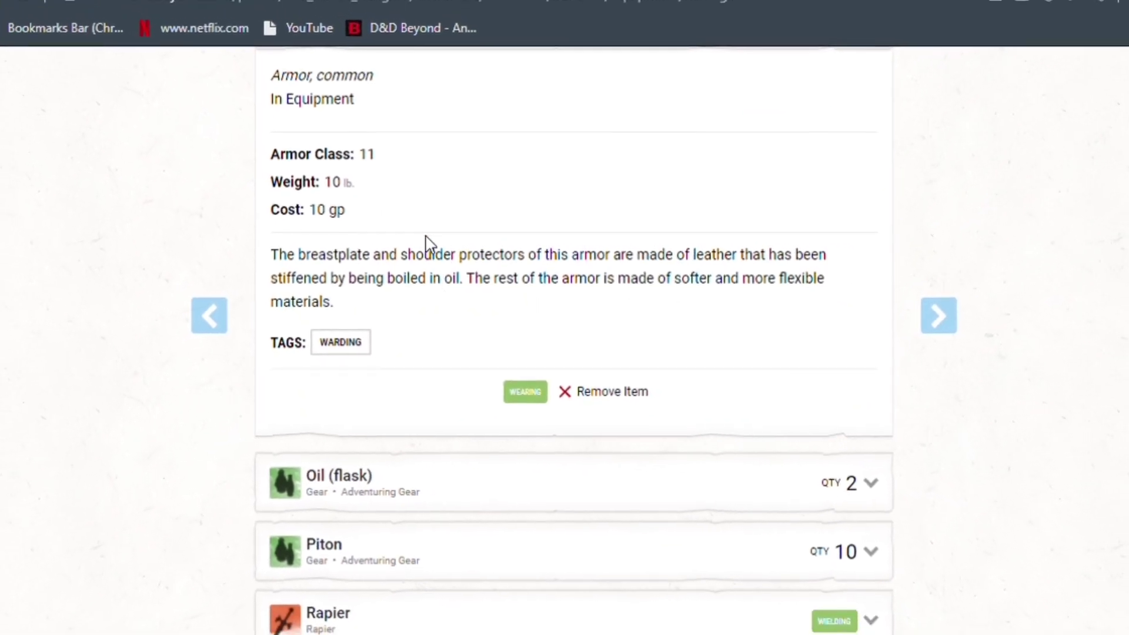
scroll(428, 243, "up", 3)
left_click(409, 227)
scroll(435, 216, "up", 6)
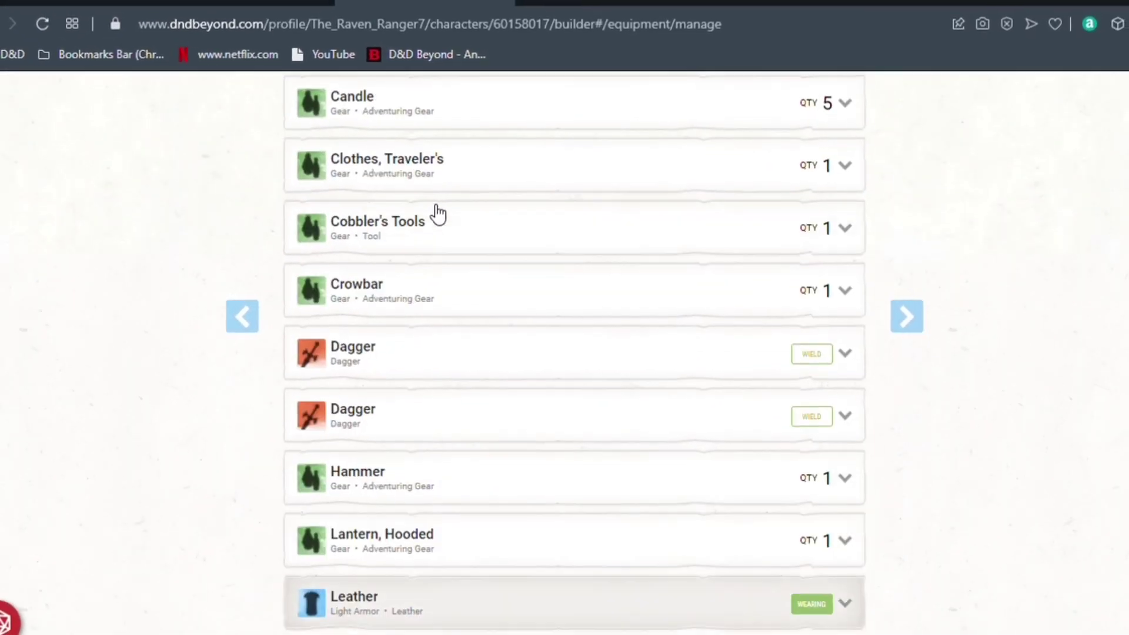
Step: Look over the rest of the inventory, go to the What's Next stage and open the character sheet
scroll(435, 218, "down", 12)
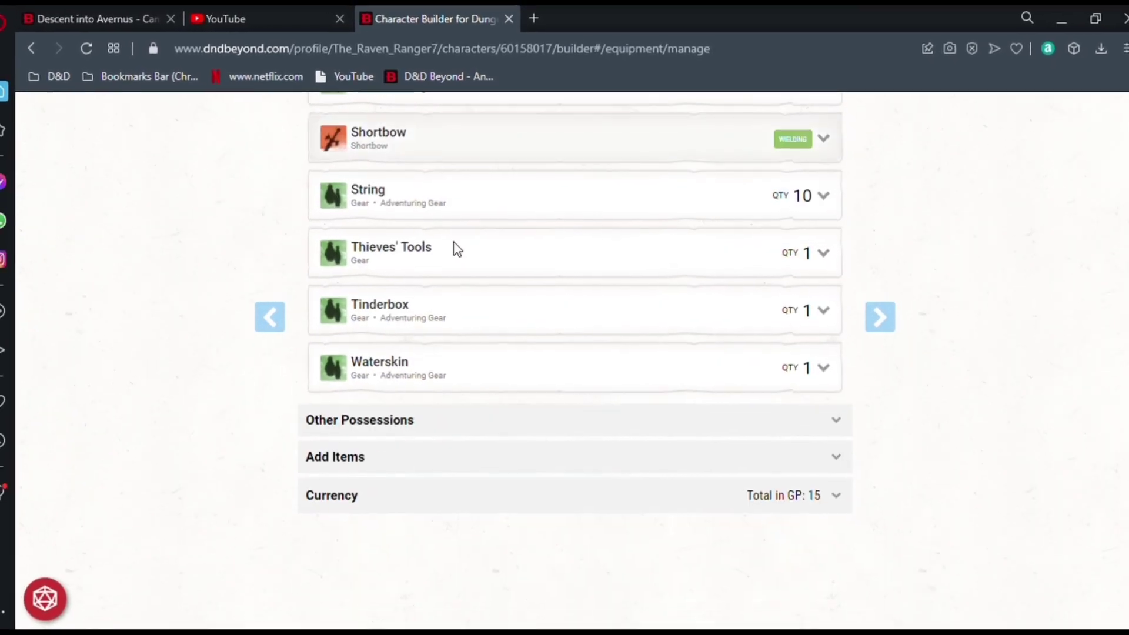
scroll(461, 257, "up", 15)
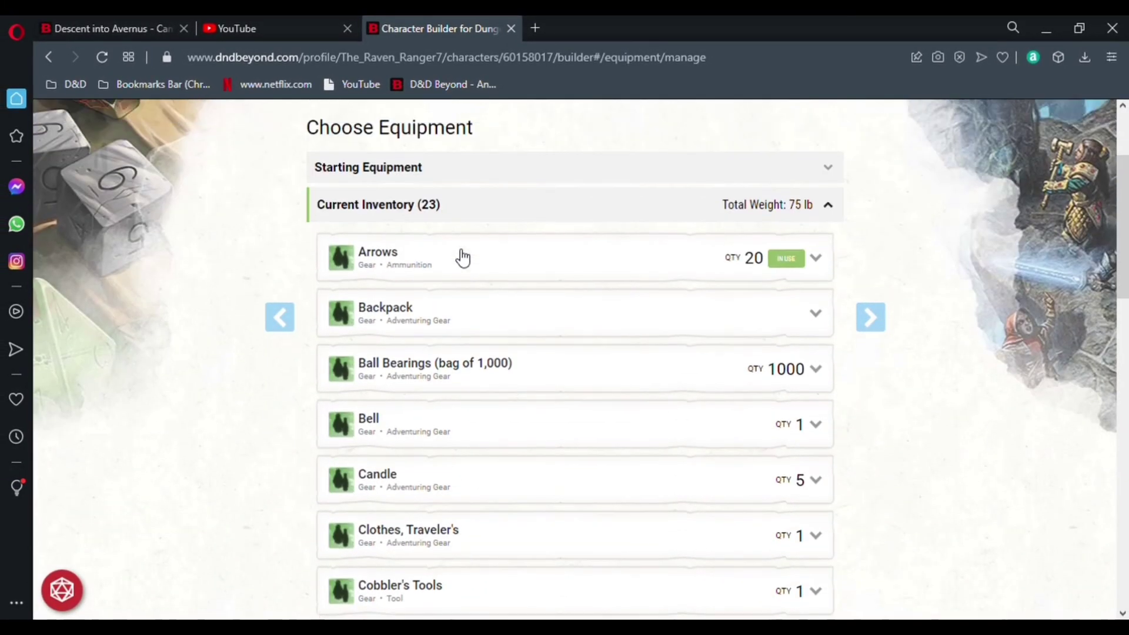
scroll(462, 257, "up", 2)
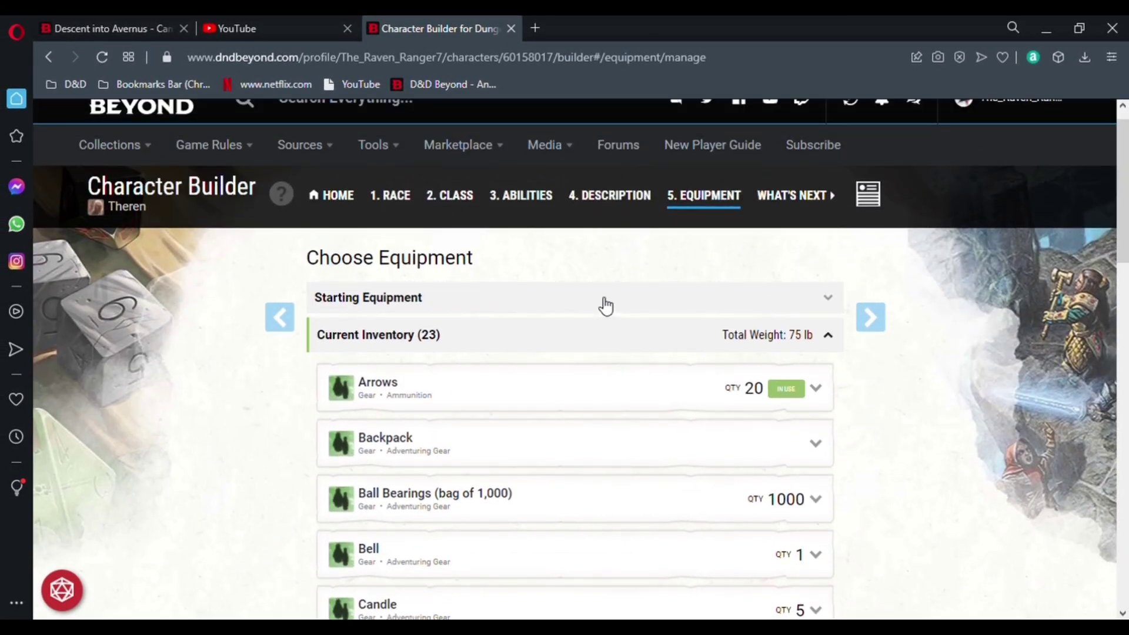
left_click(765, 203)
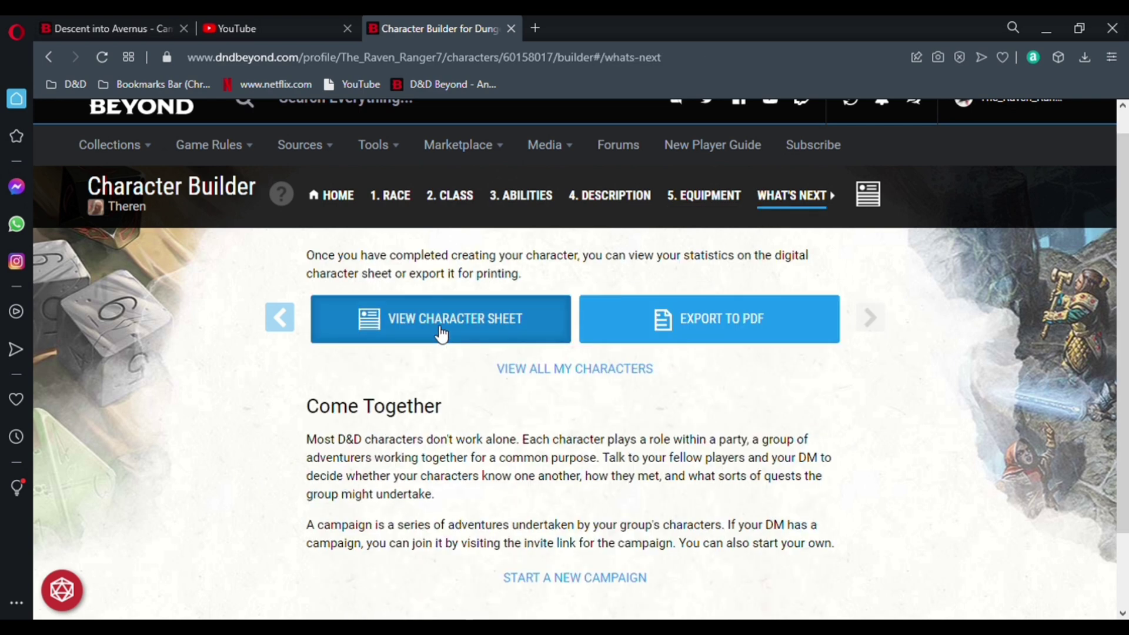
left_click(462, 333)
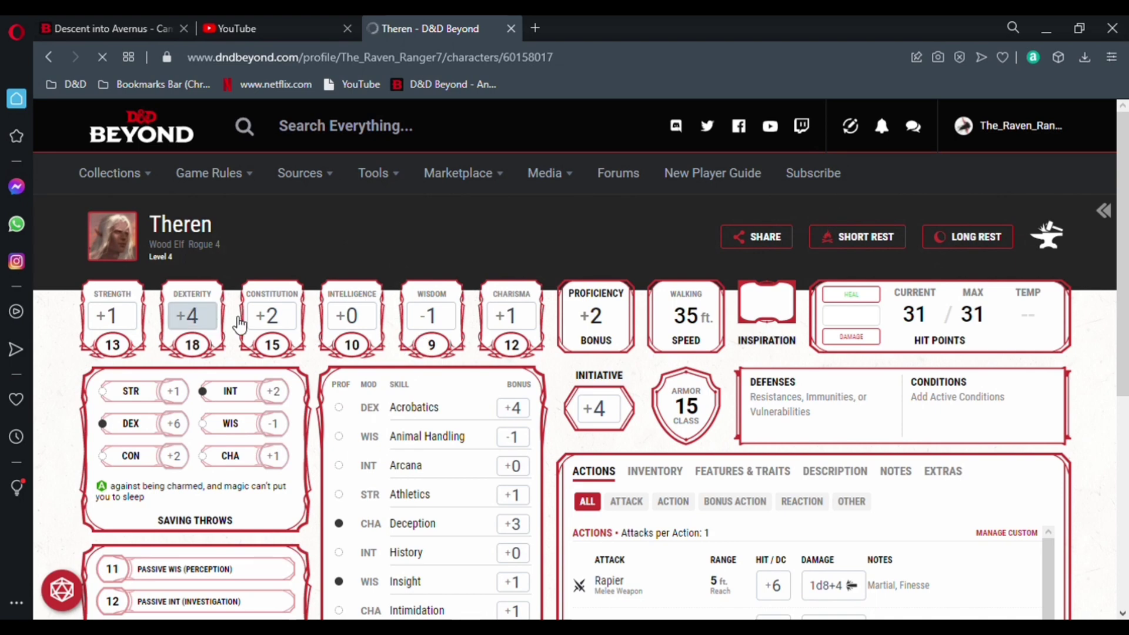
Step: Look over the character sheet, covering ability scores, saving throws, skills and actions
scroll(247, 300, "down", 5)
scroll(247, 298, "up", 5)
scroll(247, 298, "up", 1)
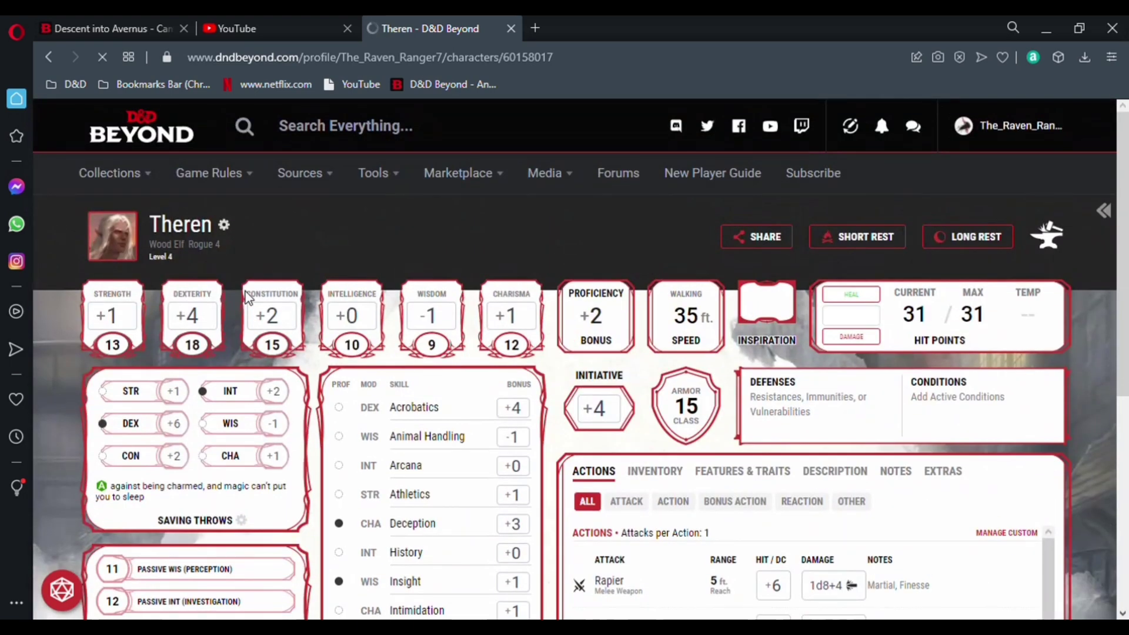
Step: Examine how the ability modifiers and proficiency bonus feed into the skill bonuses, including the Sleight of Hand expertise
scroll(199, 254, "down", 3)
scroll(169, 262, "up", 3)
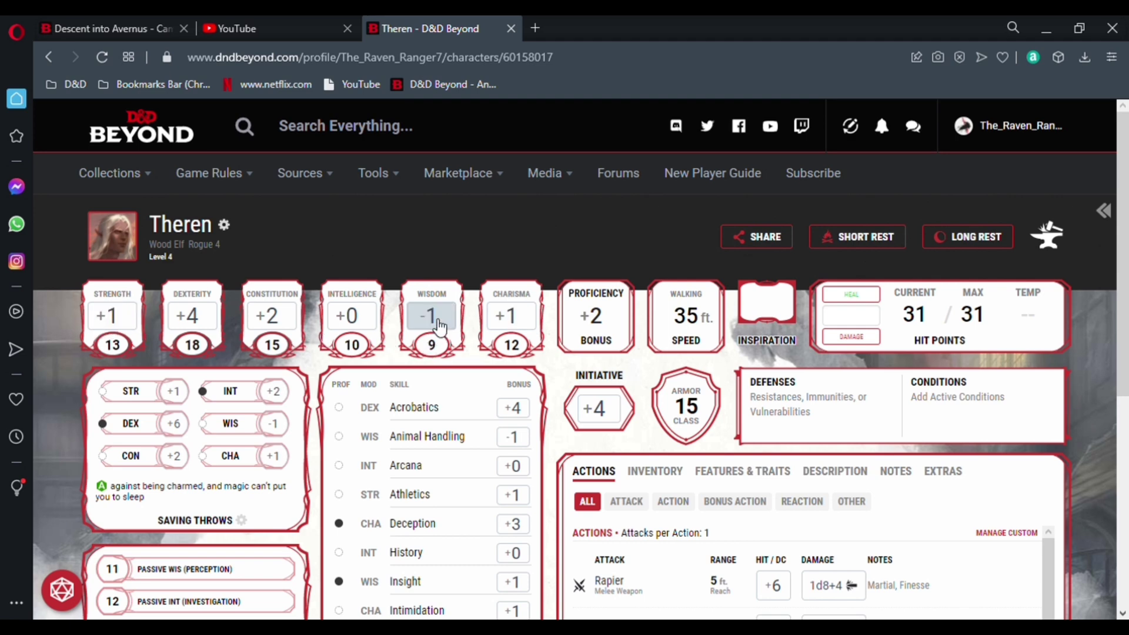
scroll(439, 327, "down", 5)
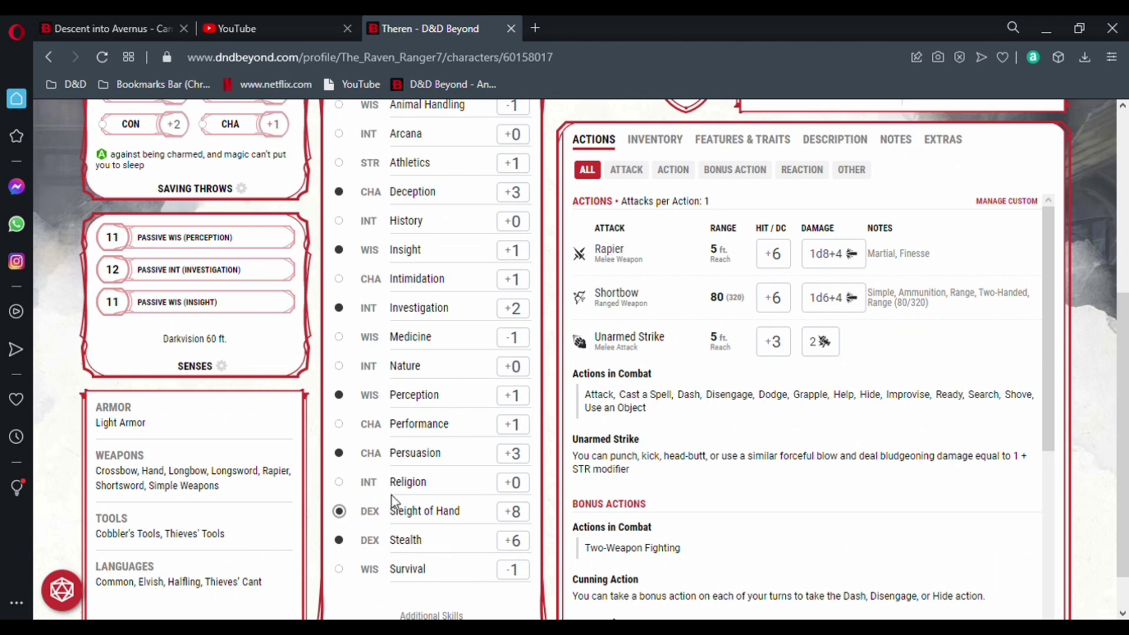
scroll(391, 496, "up", 3)
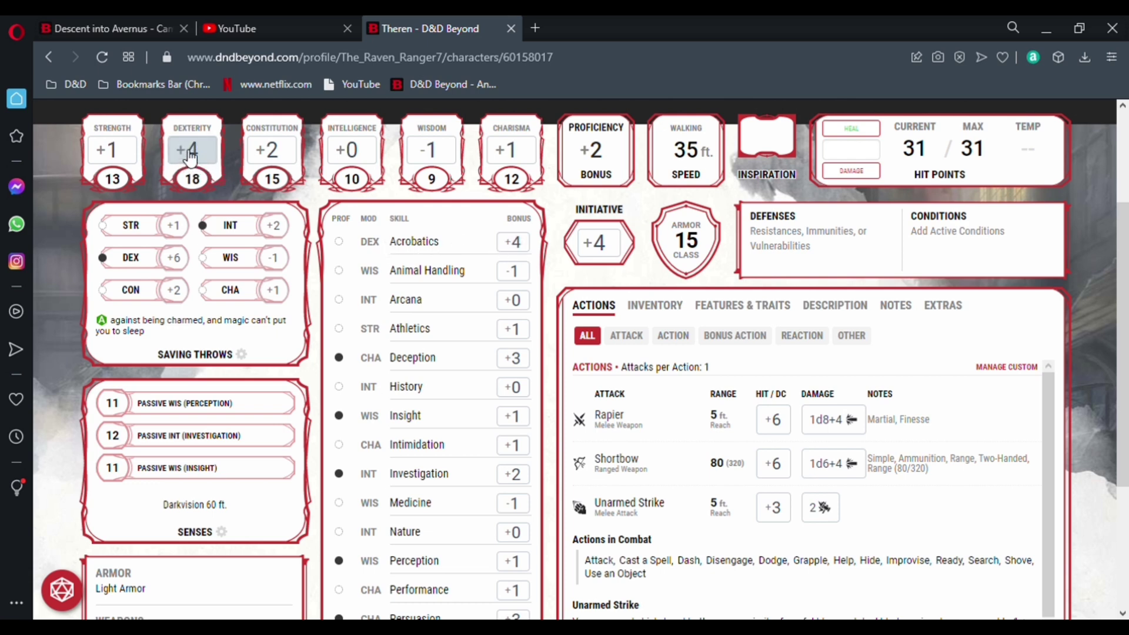
scroll(372, 437, "down", 3)
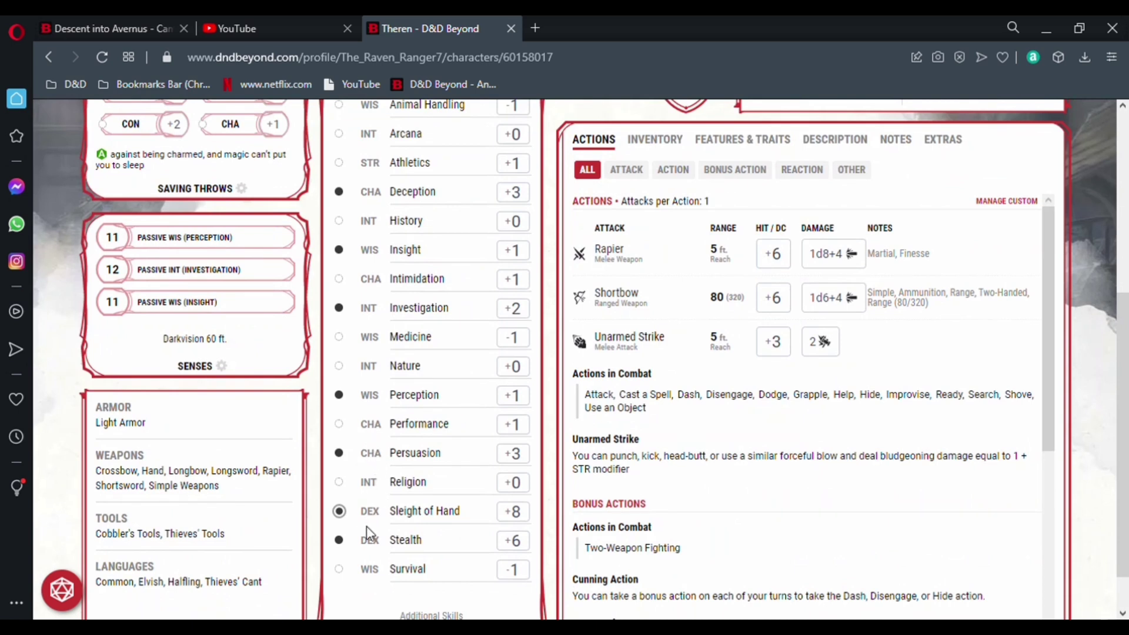
scroll(366, 525, "down", 1)
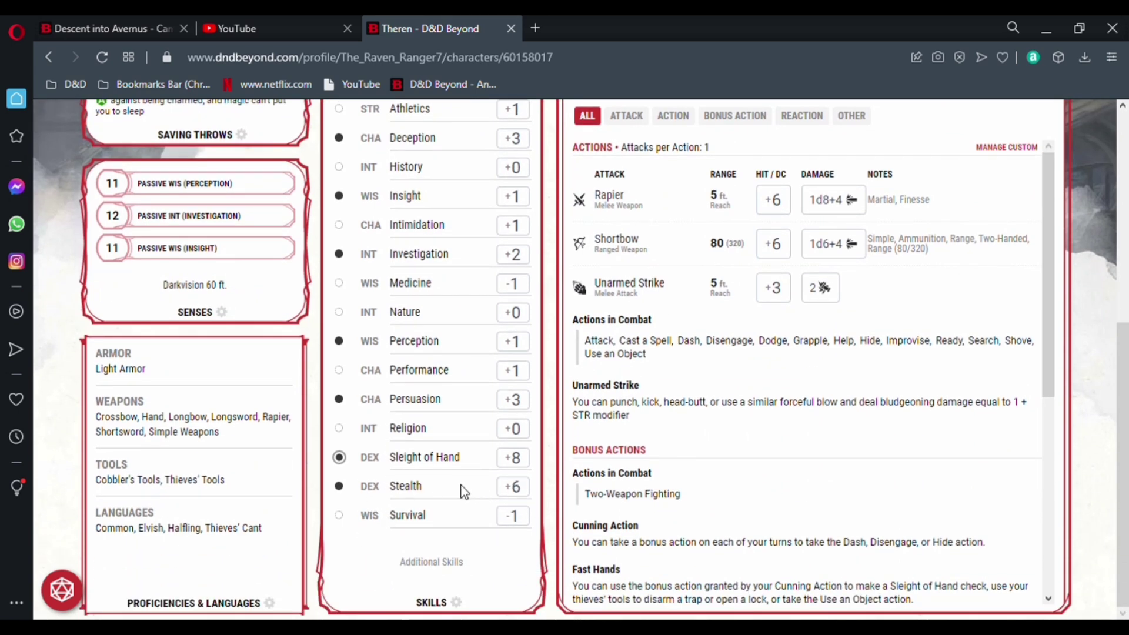
scroll(464, 491, "up", 6)
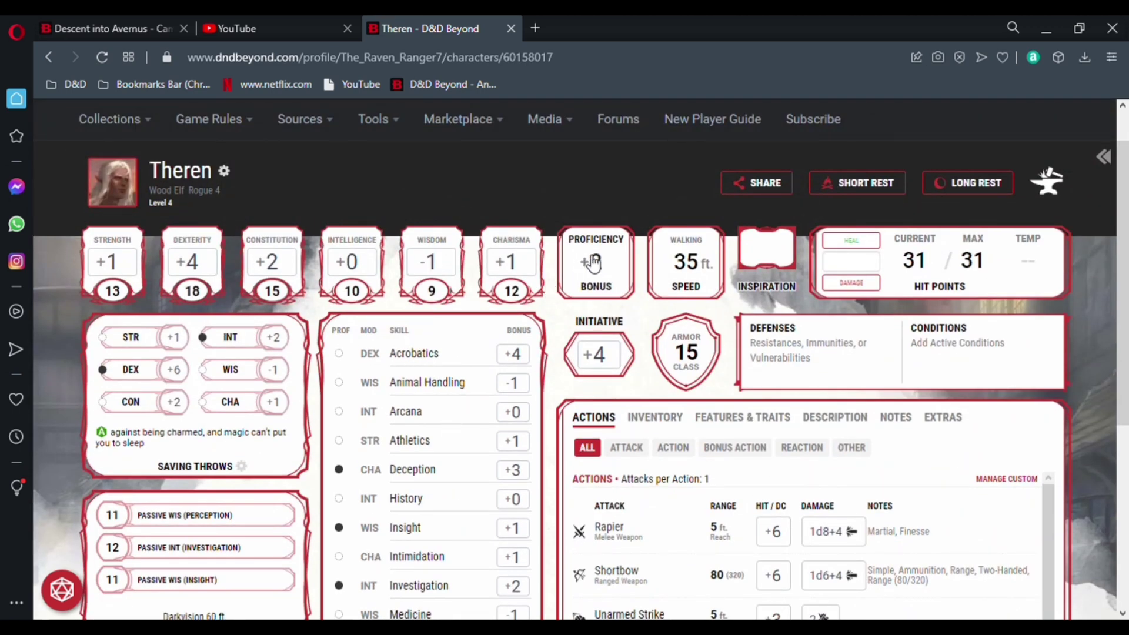
scroll(598, 270, "down", 6)
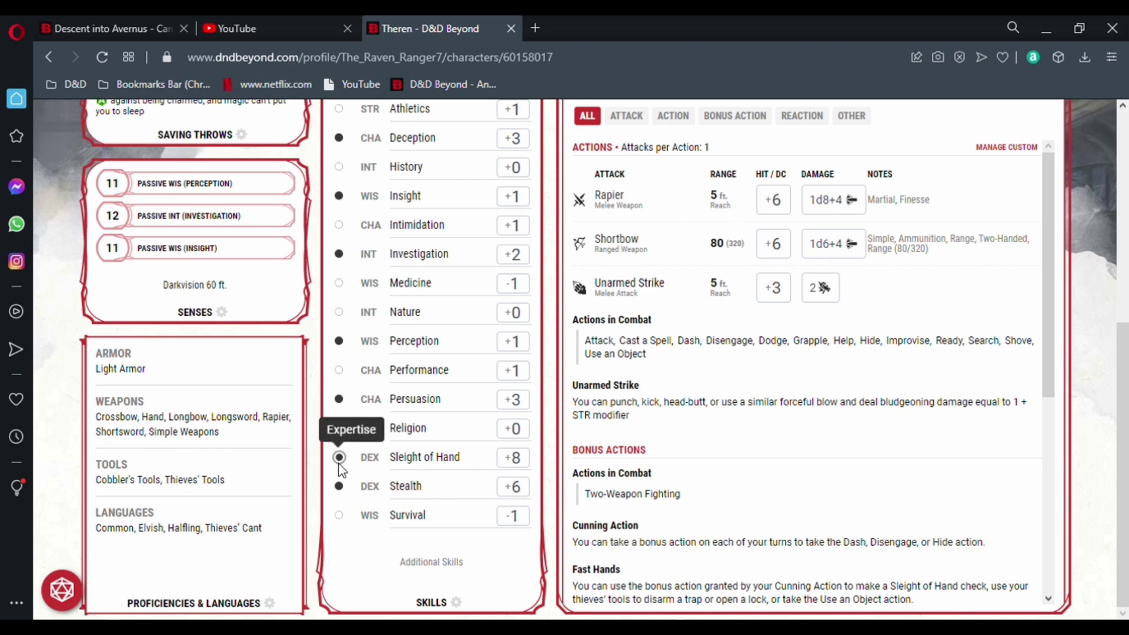
scroll(489, 386, "up", 6)
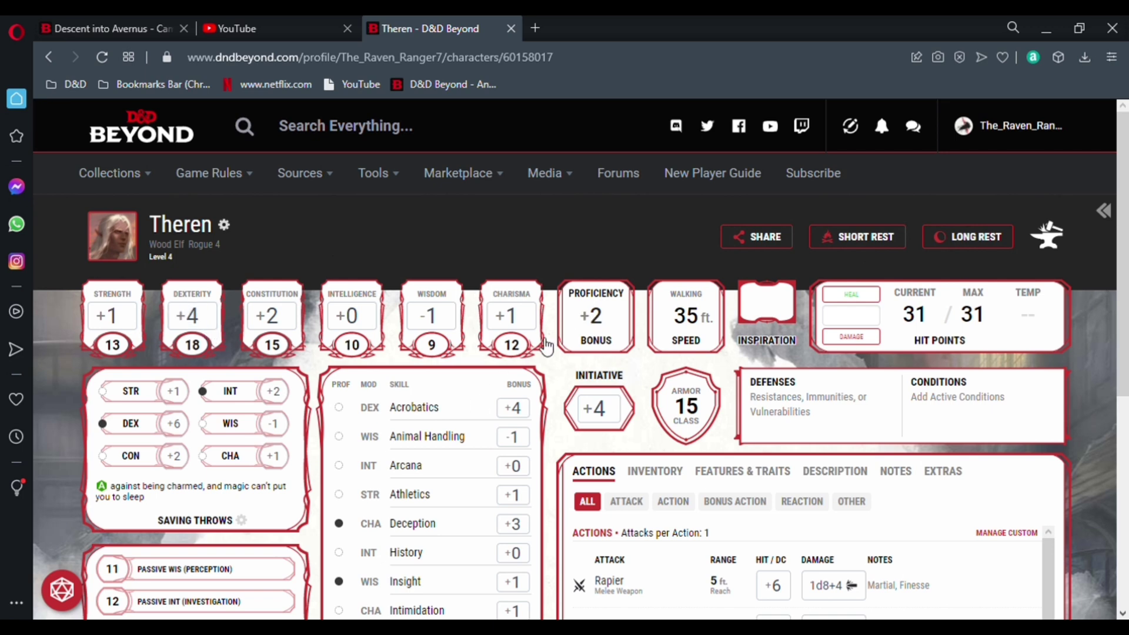
Step: Look over the armor, weapon, tool and language proficiencies and the passive senses on the character sheet
scroll(371, 496, "down", 2)
scroll(371, 495, "down", 5)
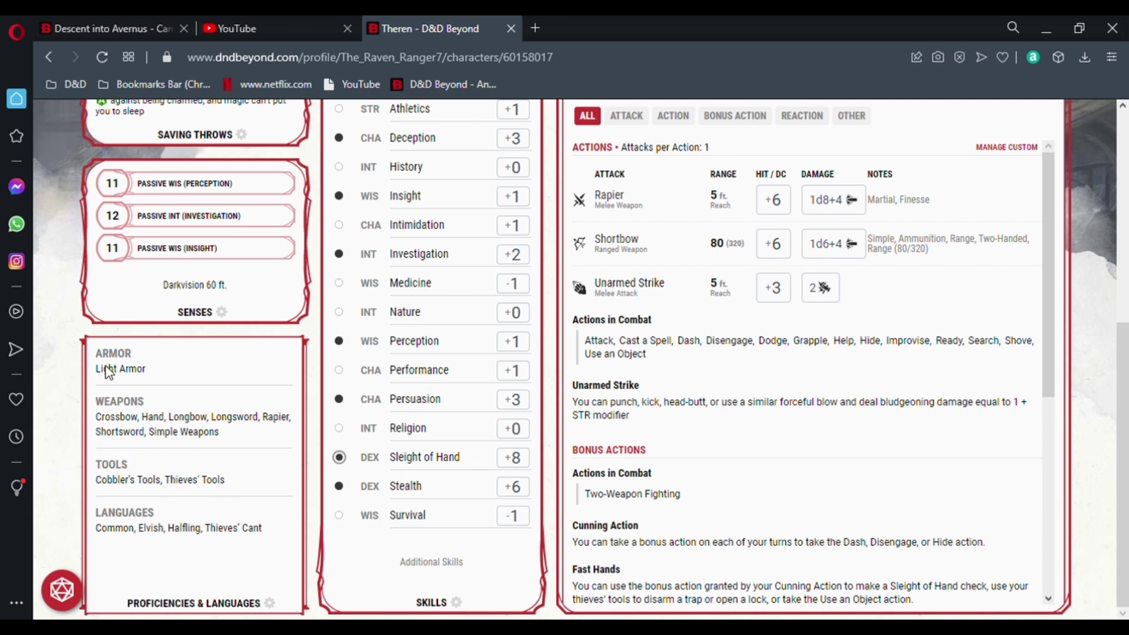
scroll(257, 368, "up", 3)
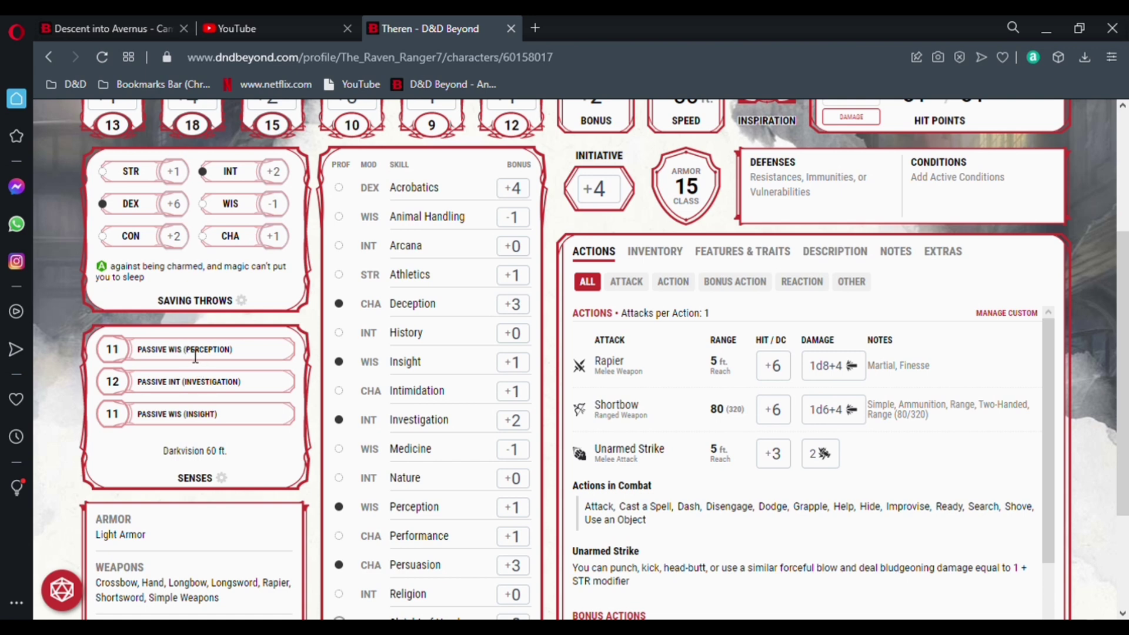
scroll(176, 341, "up", 4)
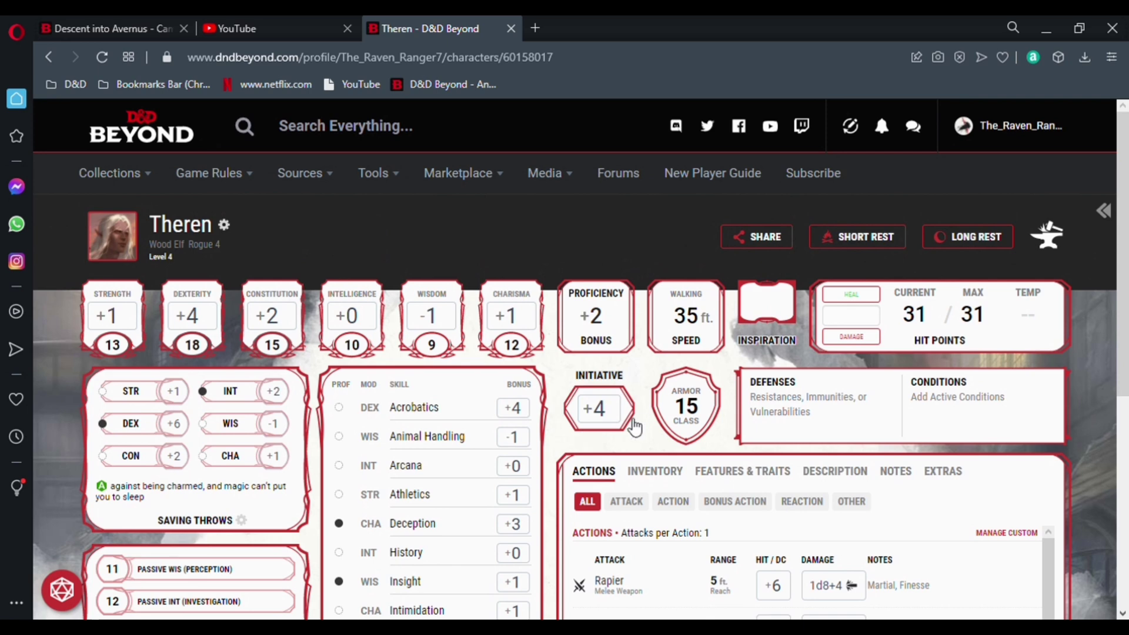
Step: Filter the actions by reactions, other and standard actions, and read the Sneak Attack and weapon attack details
scroll(638, 424, "down", 6)
scroll(814, 172, "up", 1)
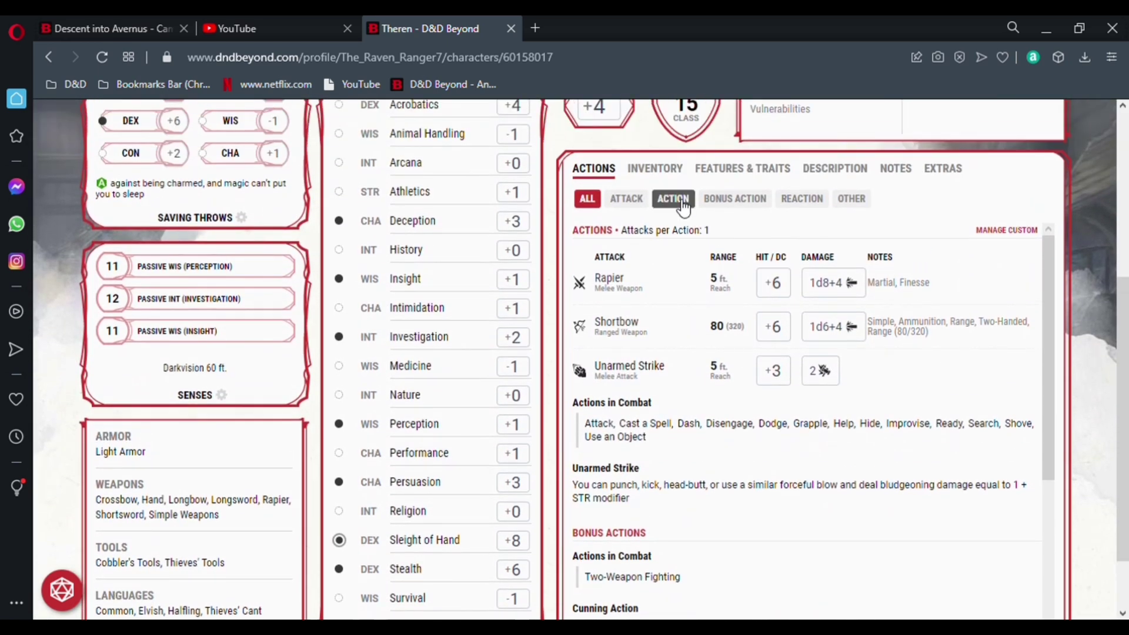
left_click(825, 203)
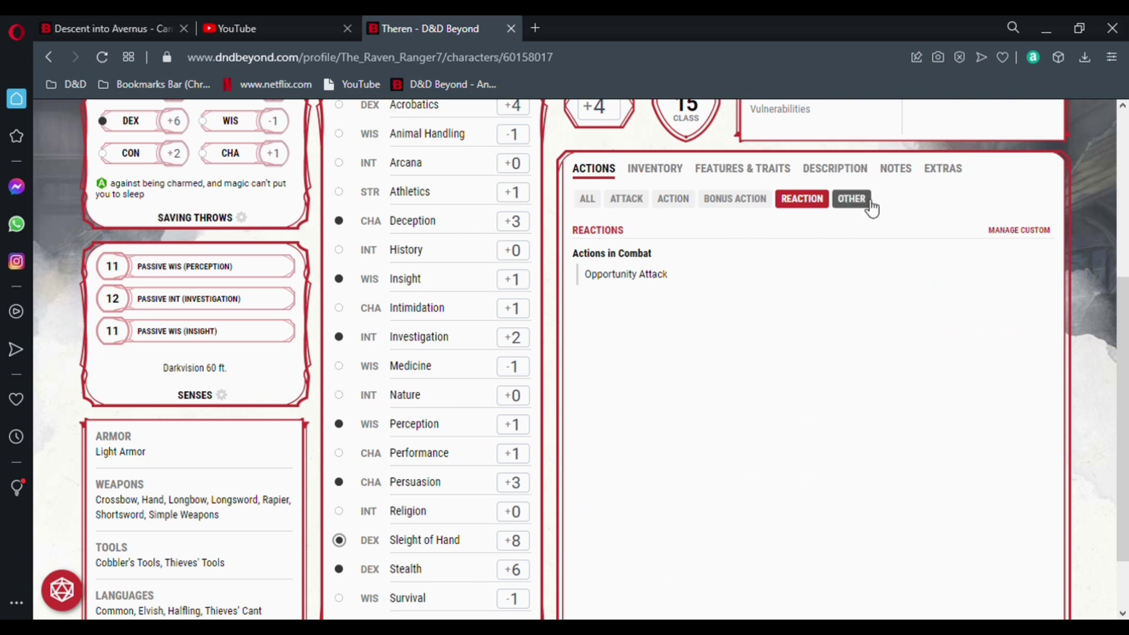
left_click(852, 200)
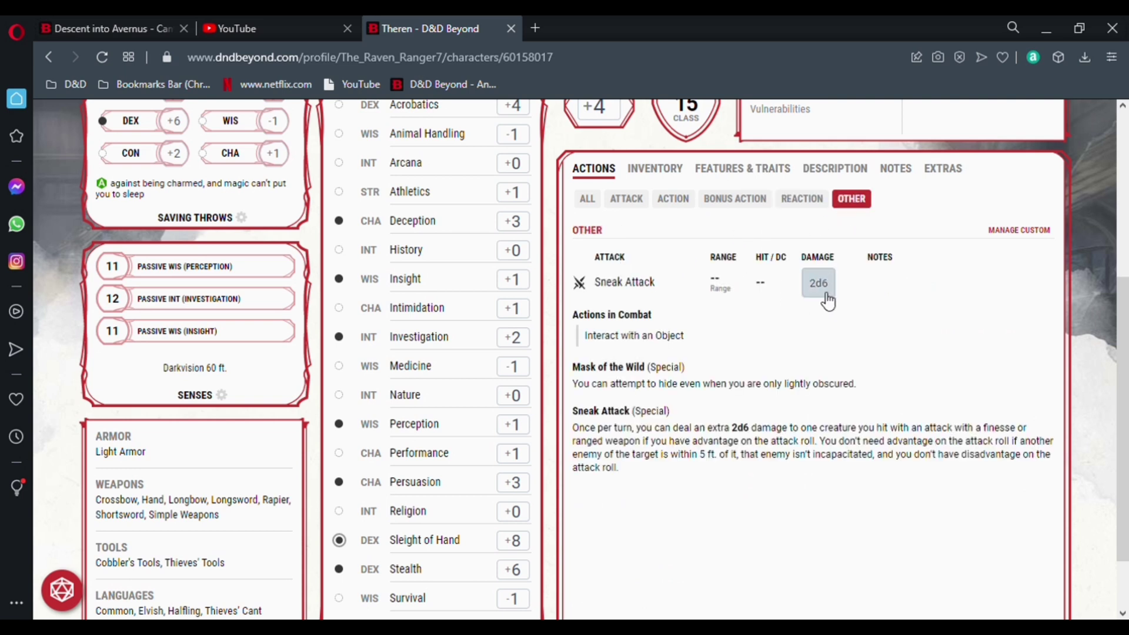
scroll(607, 428, "up", 3)
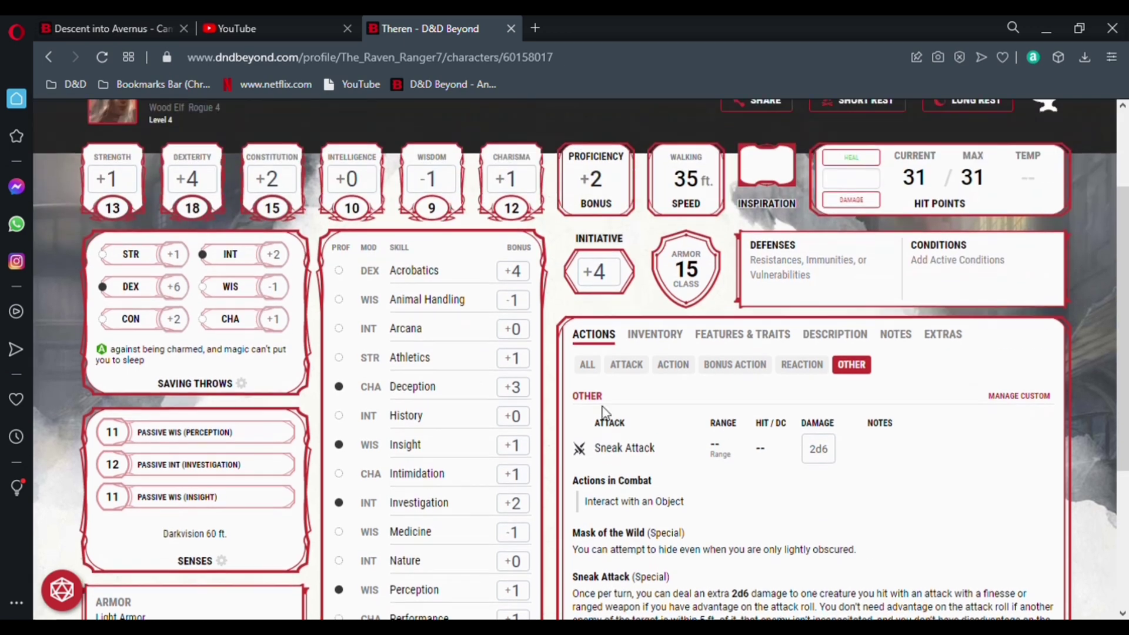
left_click(692, 369)
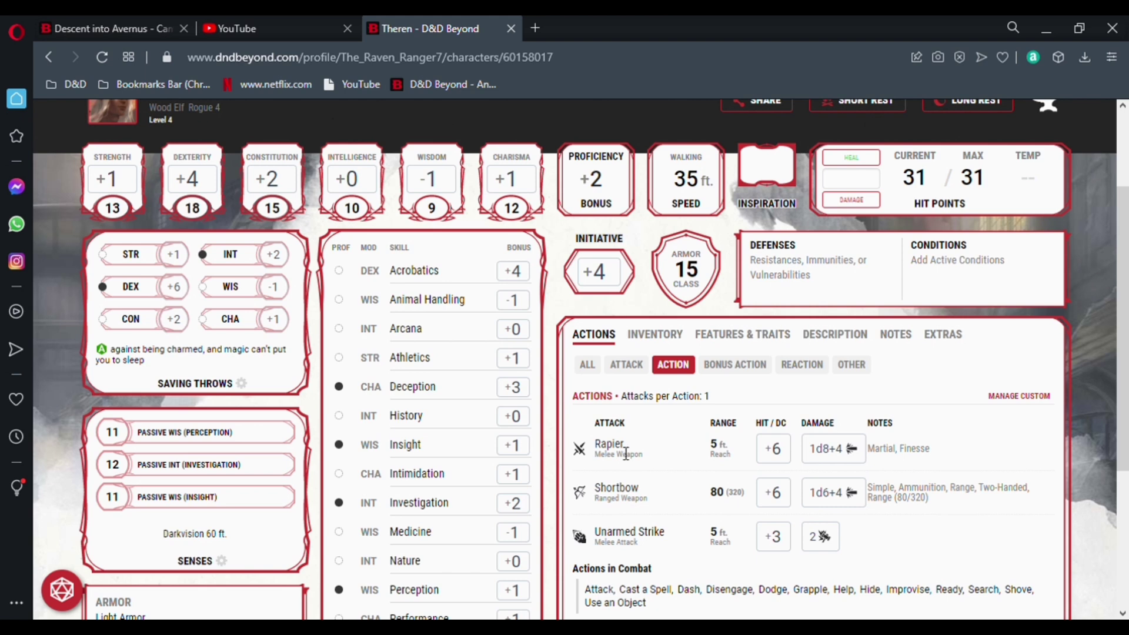
scroll(775, 449, "down", 3)
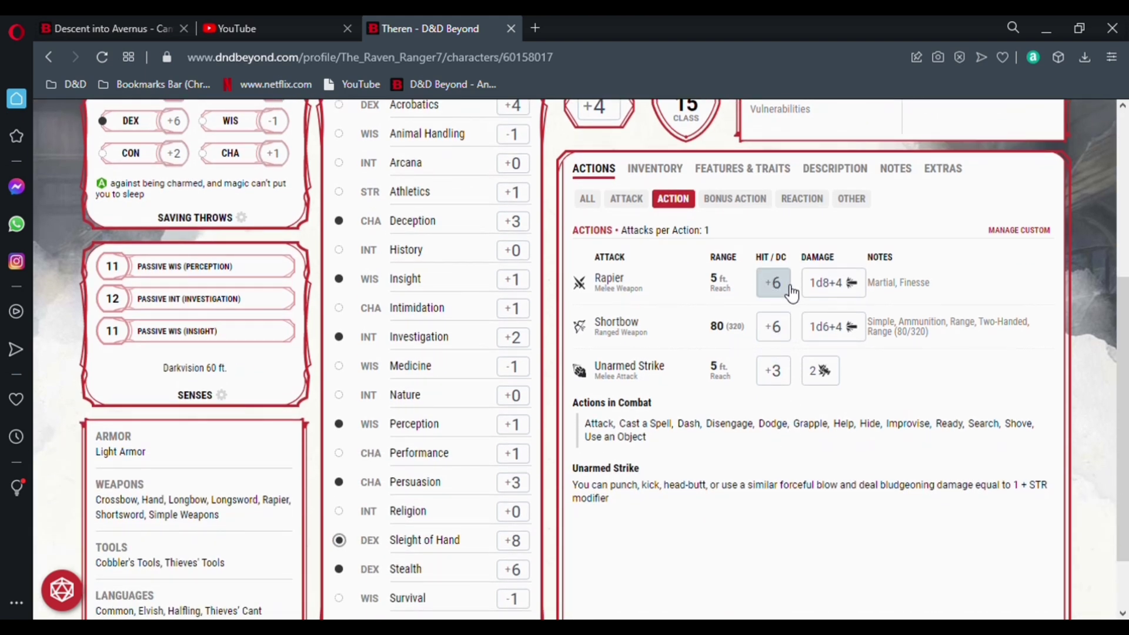
scroll(791, 292, "up", 2)
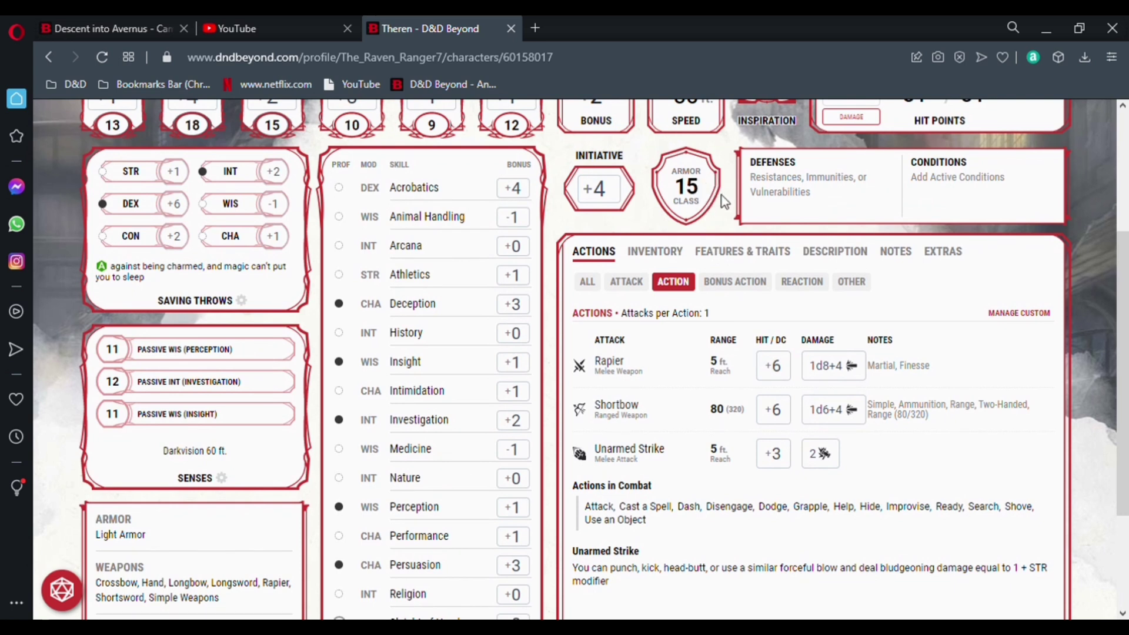
Step: Roll the Rapier's attack to hit and its damage, and clear the roll results
left_click(774, 371)
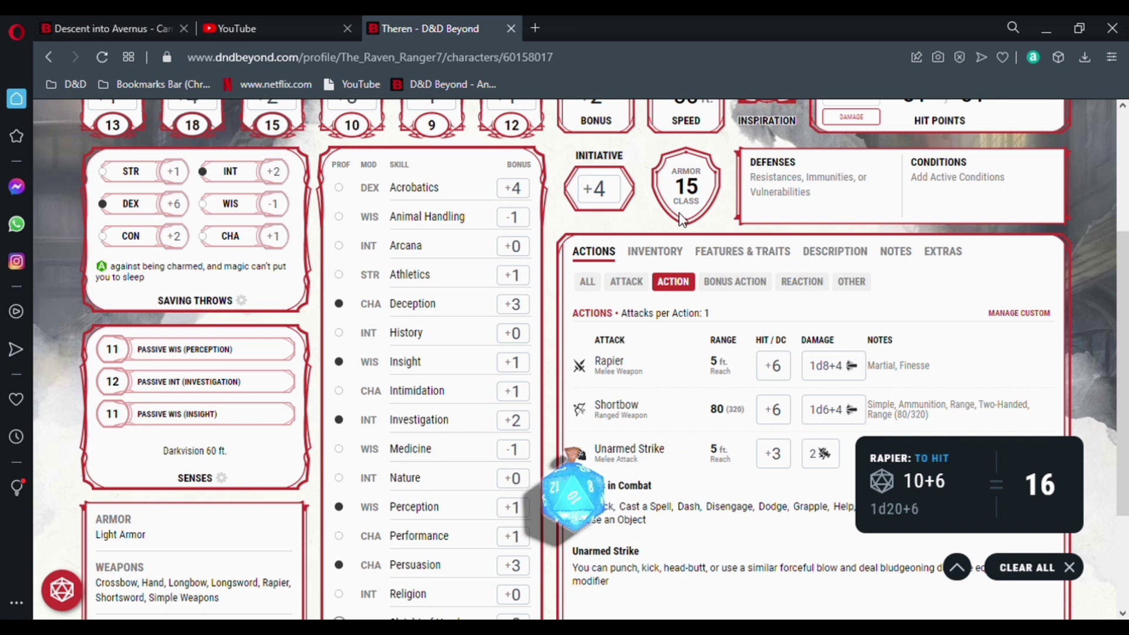
left_click(829, 367)
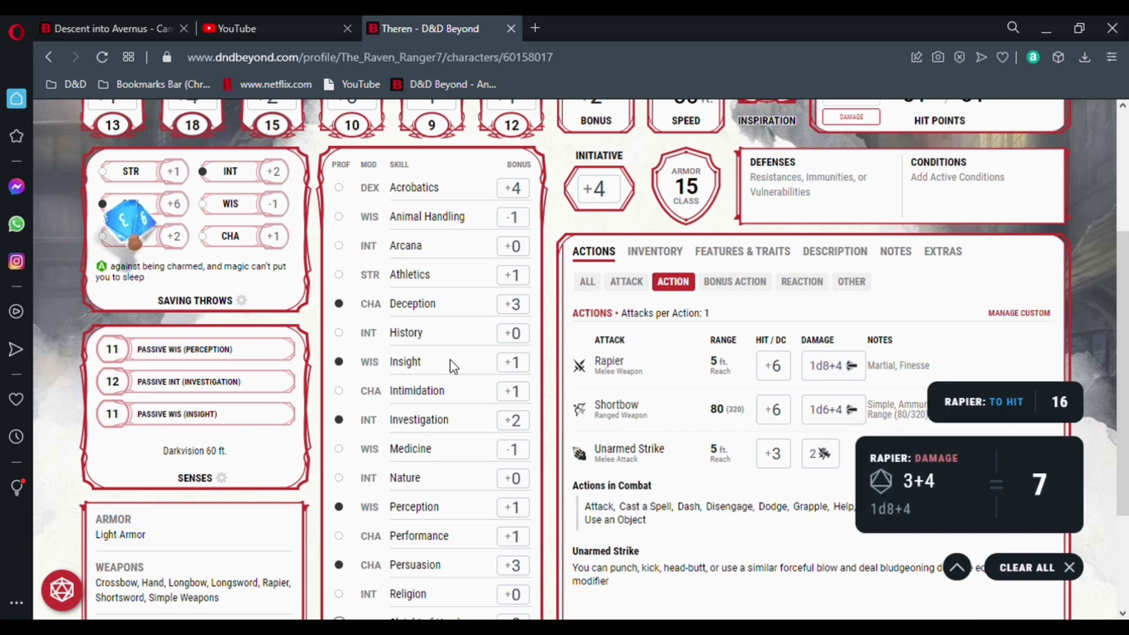
left_click(1069, 567)
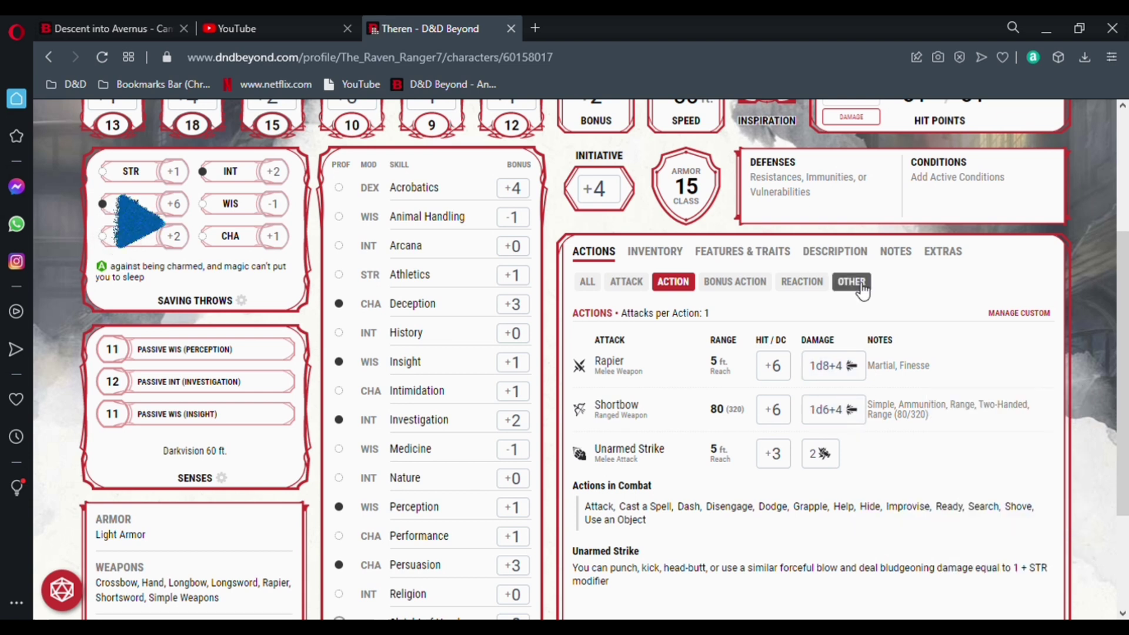
Step: Show the other actions, roll the 2d6 Sneak Attack damage and clear the roll result
left_click(852, 281)
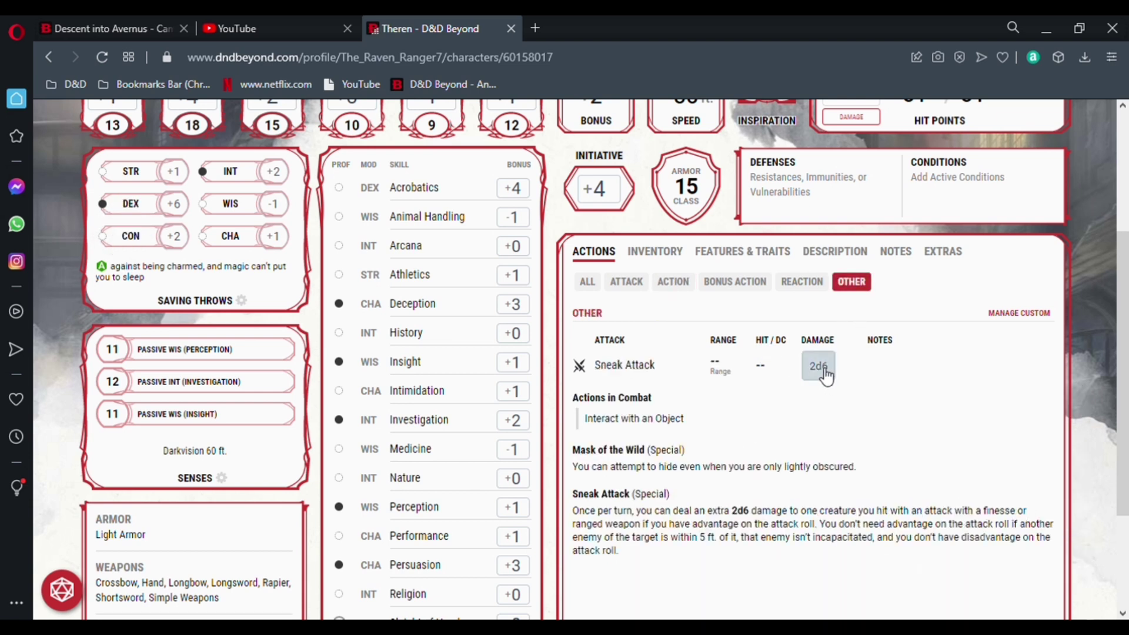
left_click(826, 375)
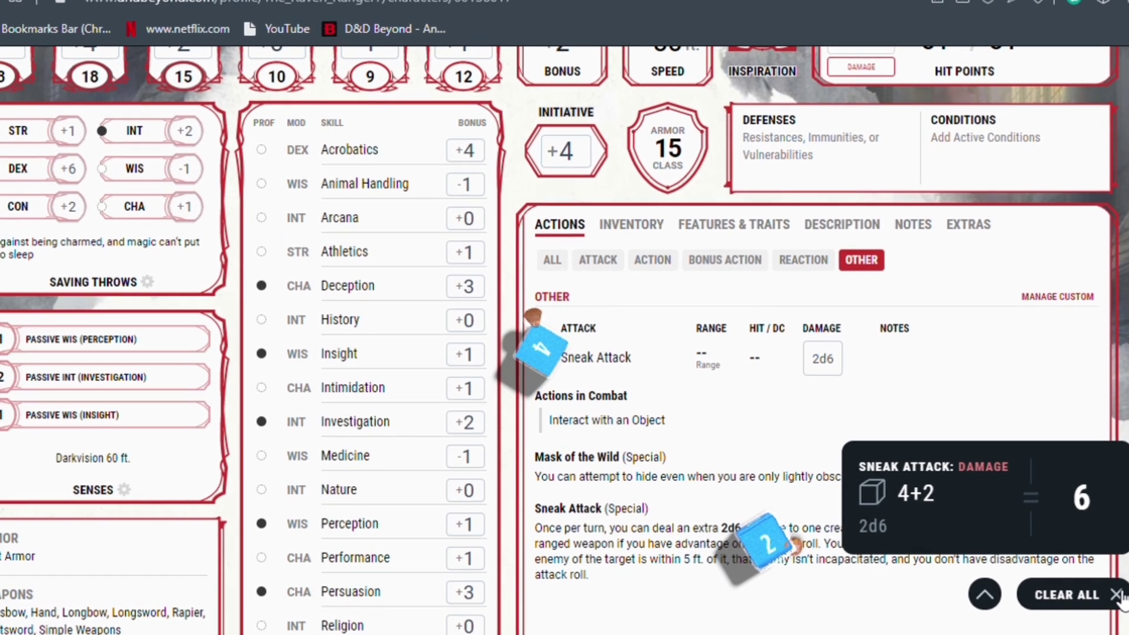
left_click(1113, 592)
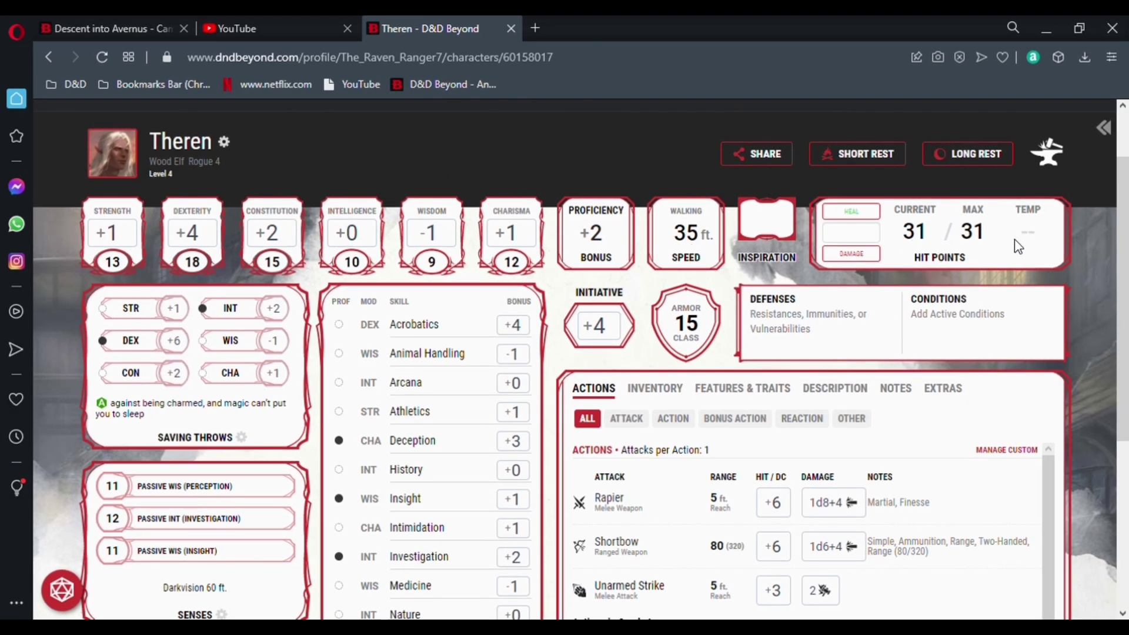
Step: Examine the hit points with their heal and damage entry, the defenses and the full action list
left_click(849, 231)
left_click(1001, 248)
scroll(999, 234, "down", 3)
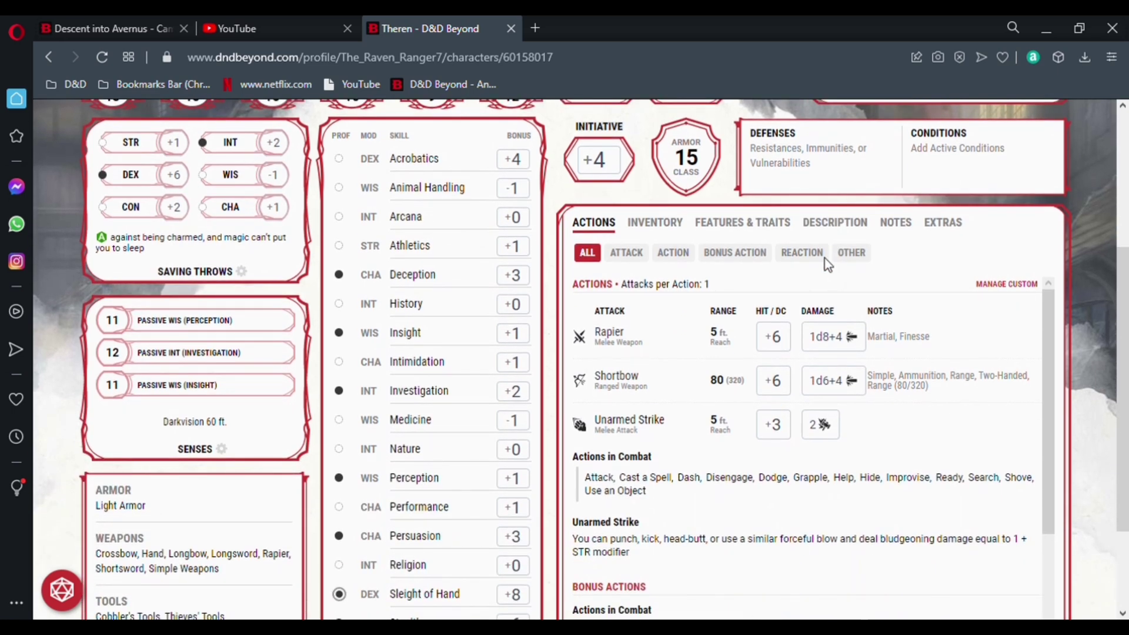
scroll(831, 266, "up", 2)
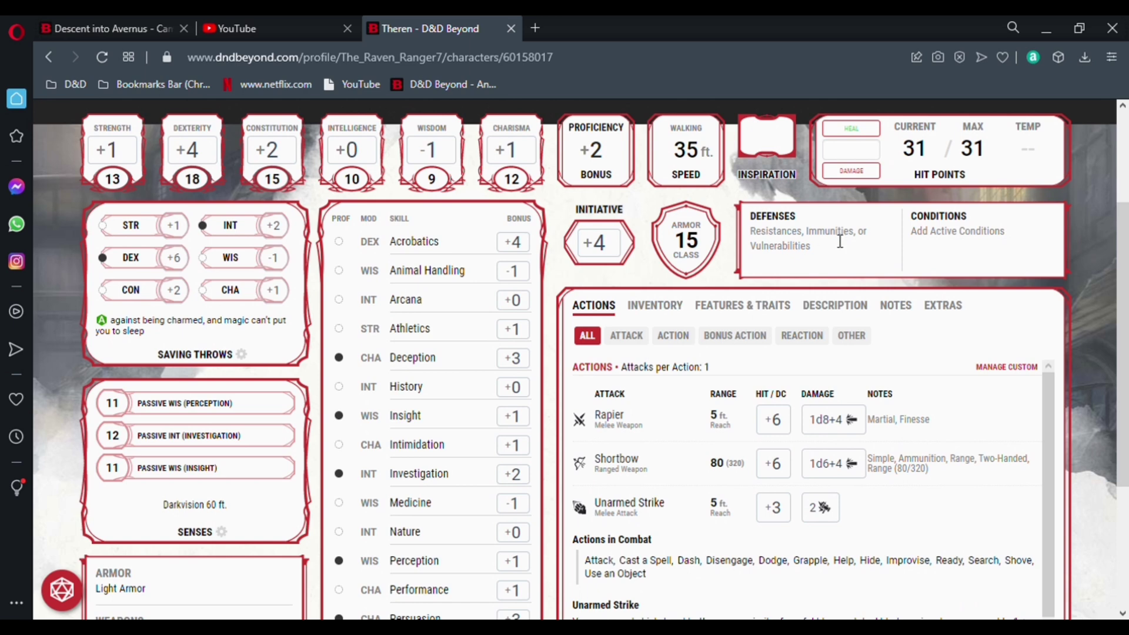
Step: Roll initiative for the character and clear the roll result
scroll(614, 416, "up", 3)
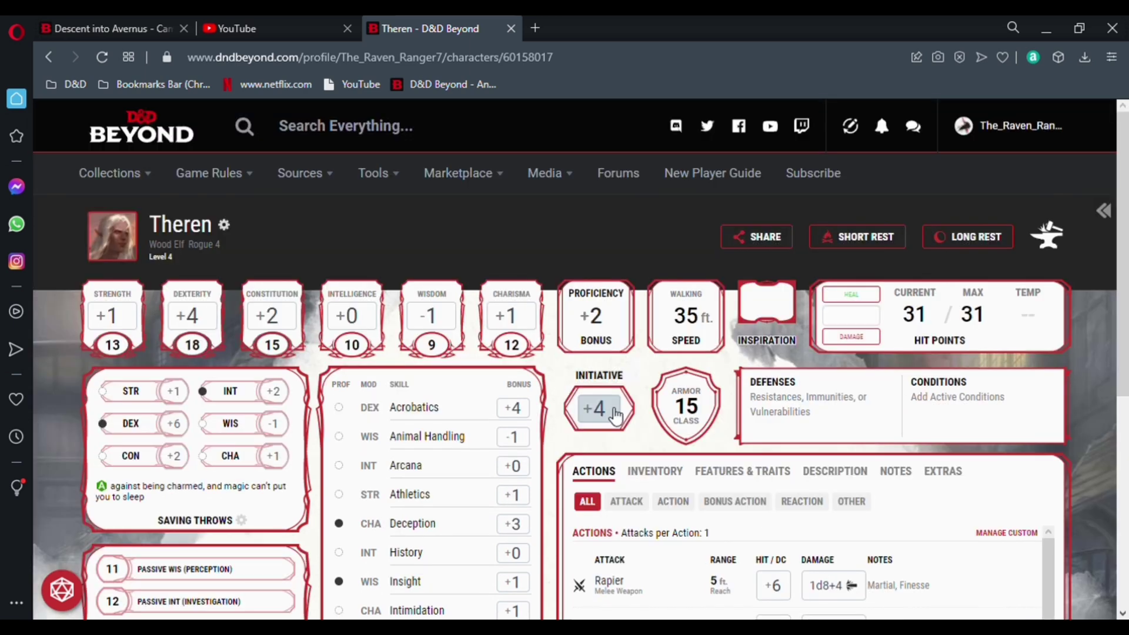
left_click(615, 412)
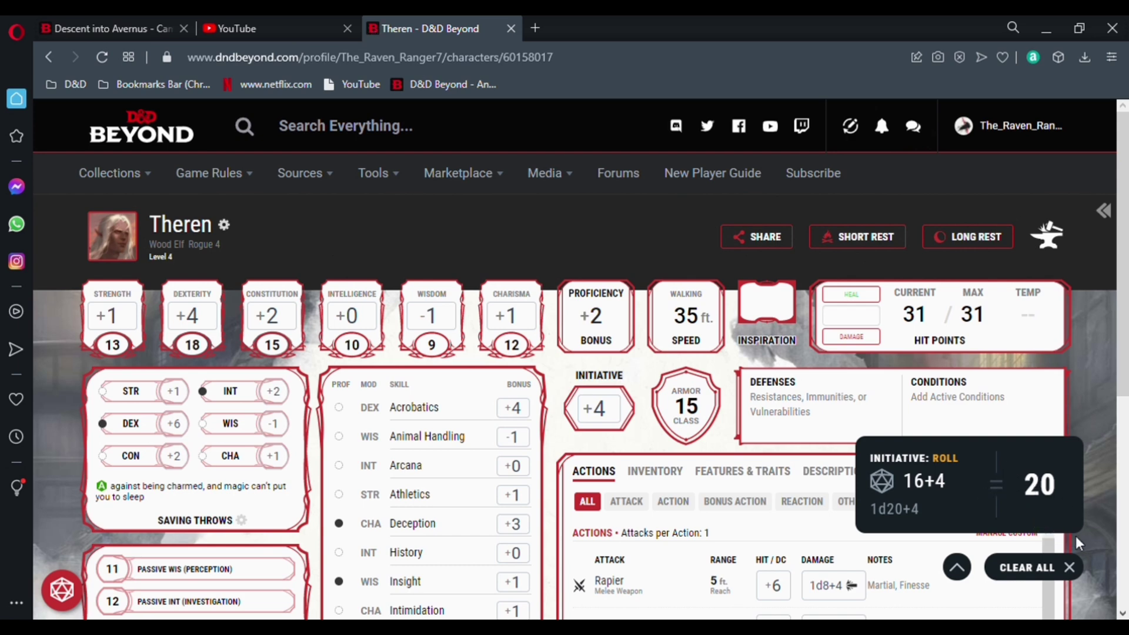
left_click(1067, 574)
Step: Roll a Dexterity and a Wisdom saving throw, and clear the roll results
scroll(135, 336, "down", 3)
scroll(92, 320, "up", 3)
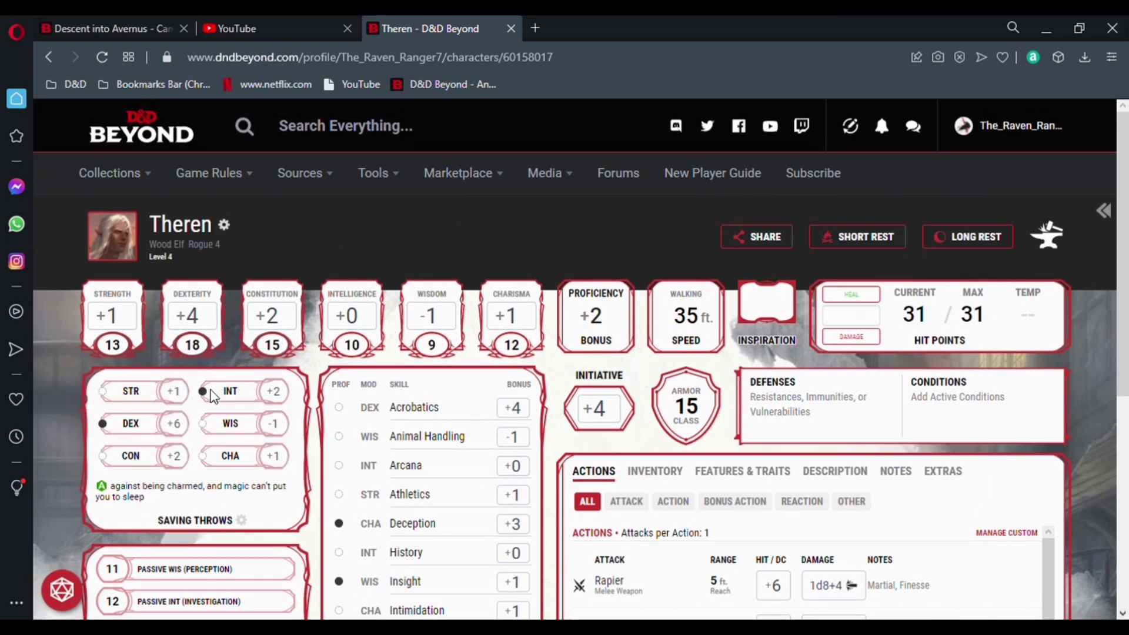
scroll(234, 297, "down", 3)
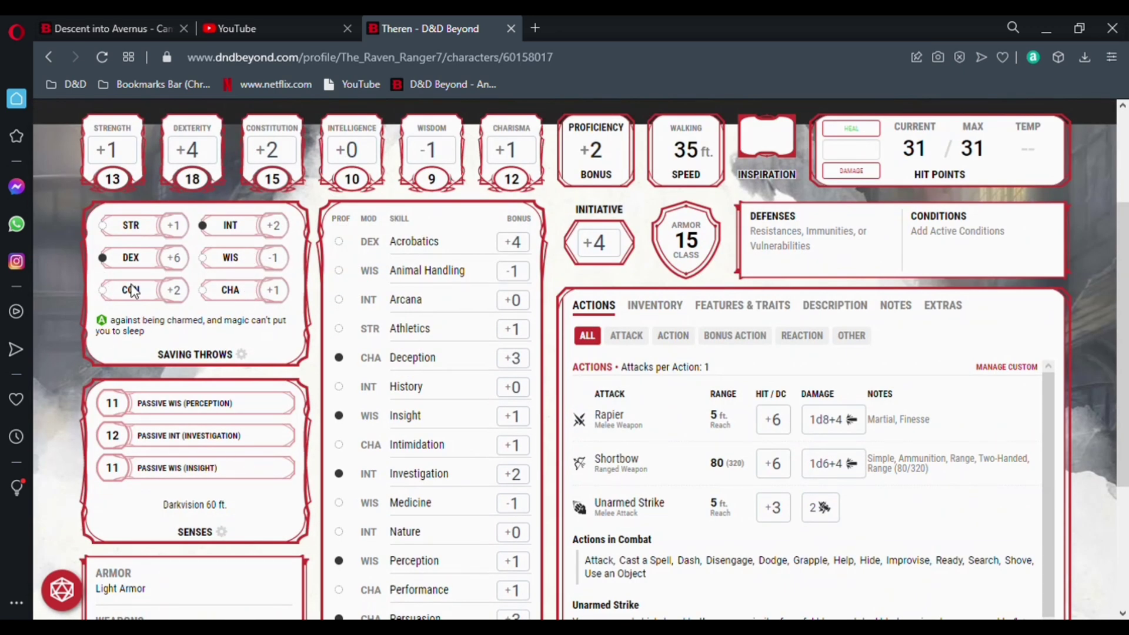
left_click(182, 267)
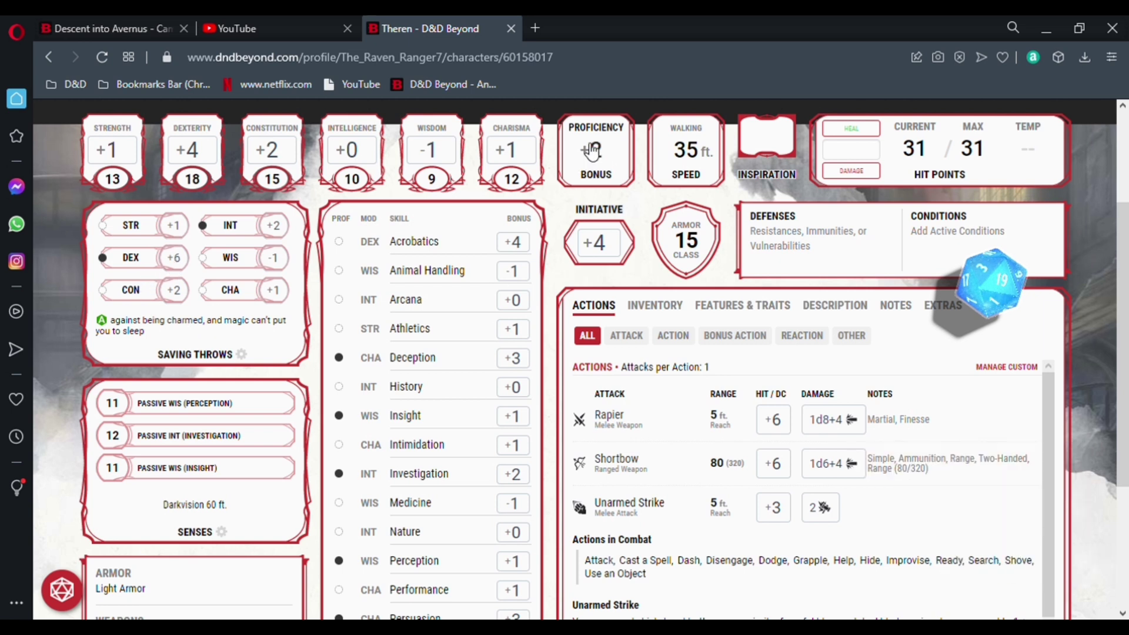
left_click(274, 258)
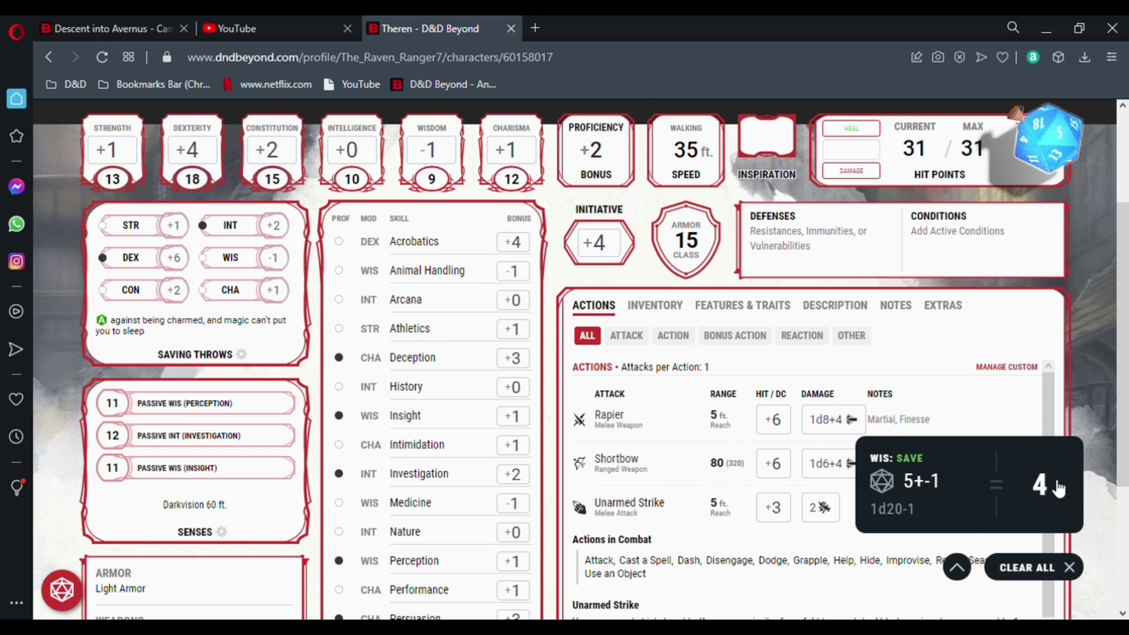
left_click(1070, 567)
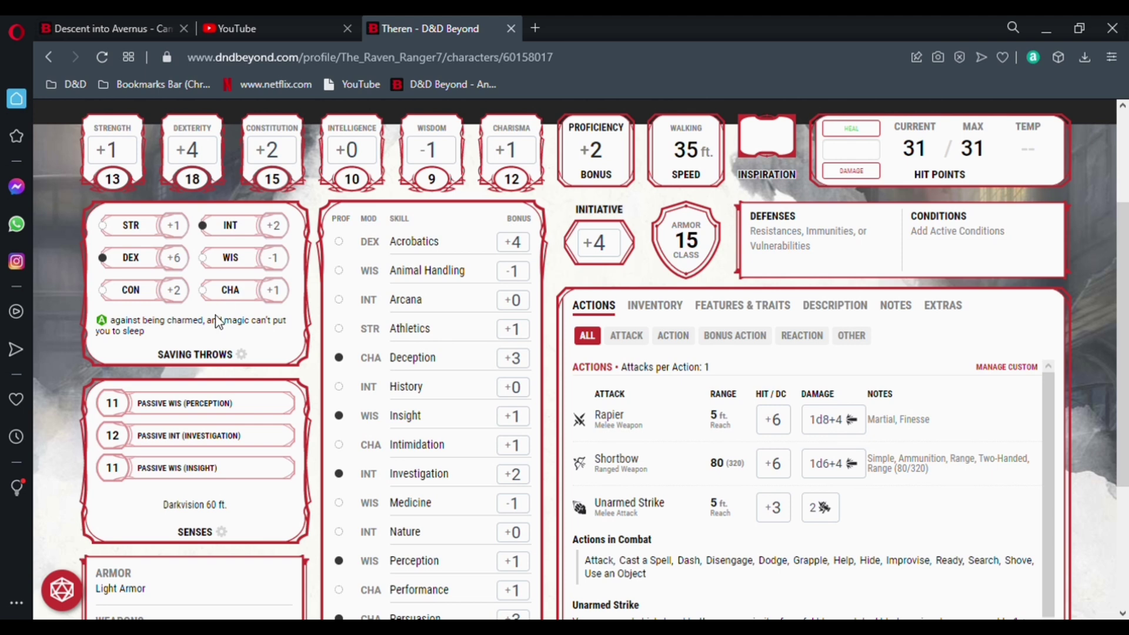
scroll(220, 320, "down", 4)
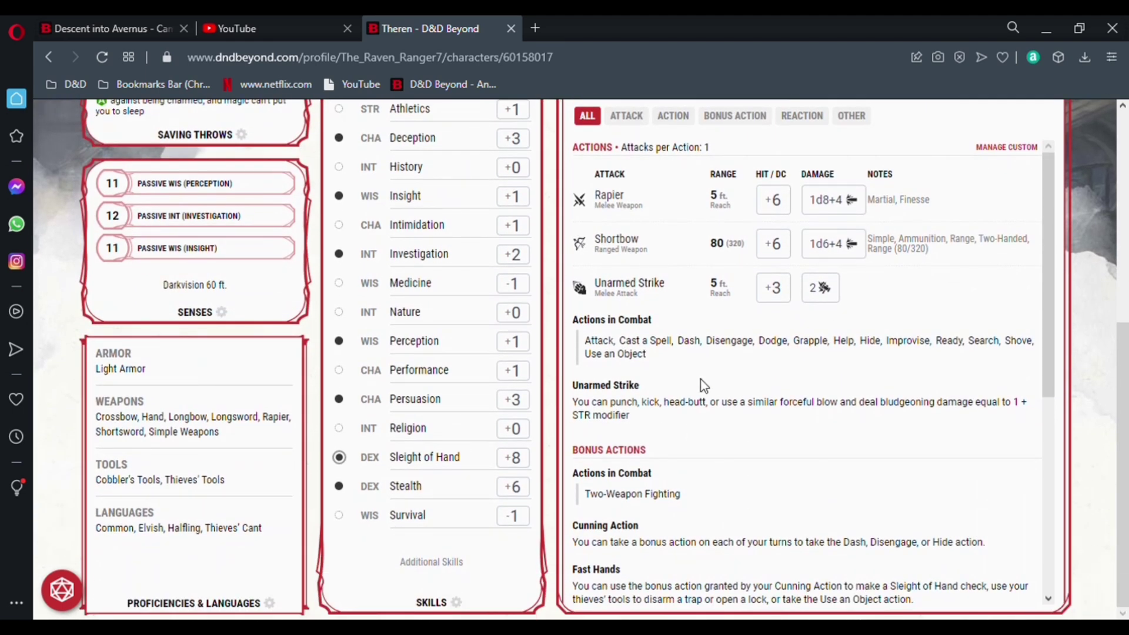
scroll(700, 382, "up", 7)
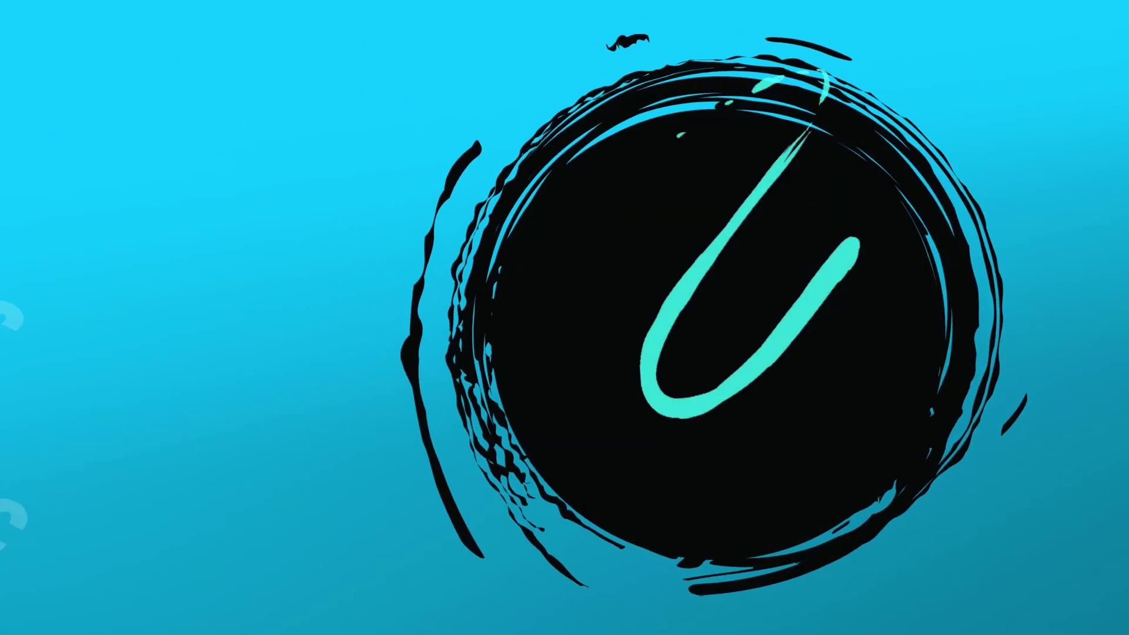